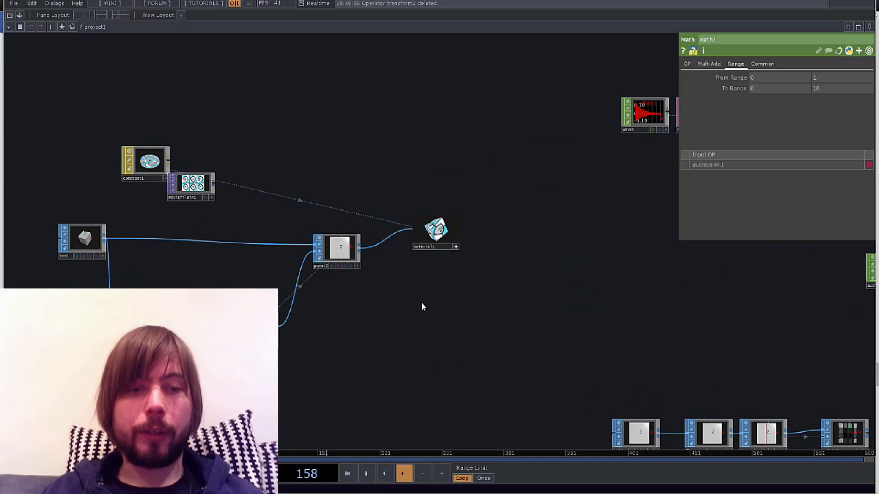
Look over the project's example networks: the textured box, the DAT-driven grid, the audio-driven particles and the grid, facet, sort and primitive chain.
scroll(192, 341, "up", 3)
scroll(350, 312, "down", 7)
left_click_drag(358, 292, 185, 324)
scroll(445, 248, "up", 4)
scroll(434, 252, "up", 1)
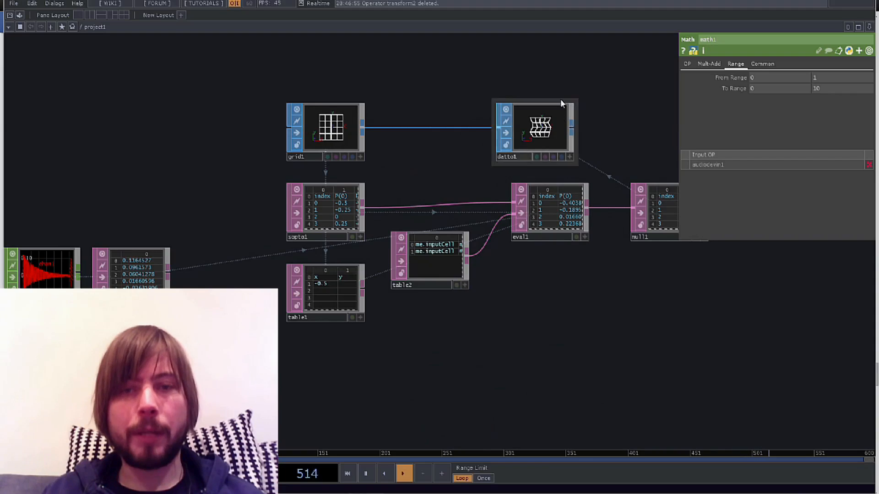
scroll(545, 131, "up", 3)
scroll(440, 256, "down", 7)
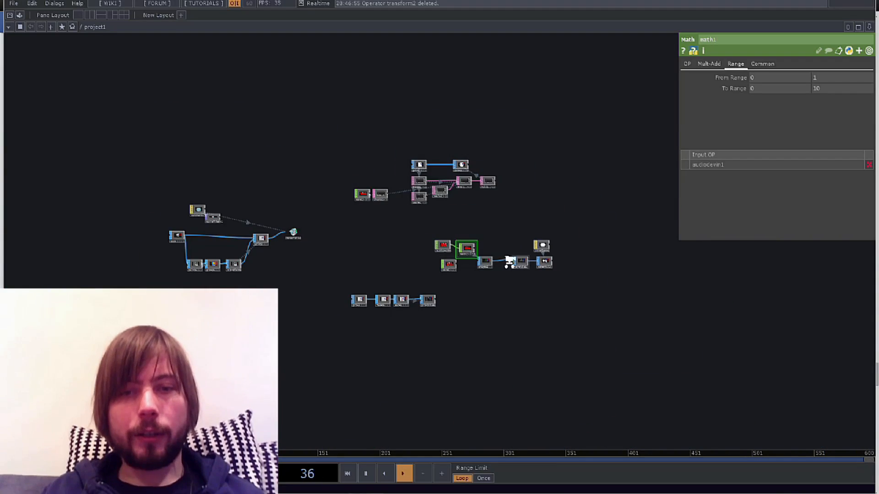
scroll(510, 262, "up", 6)
left_click_drag(381, 180, 263, 210)
scroll(263, 210, "down", 3)
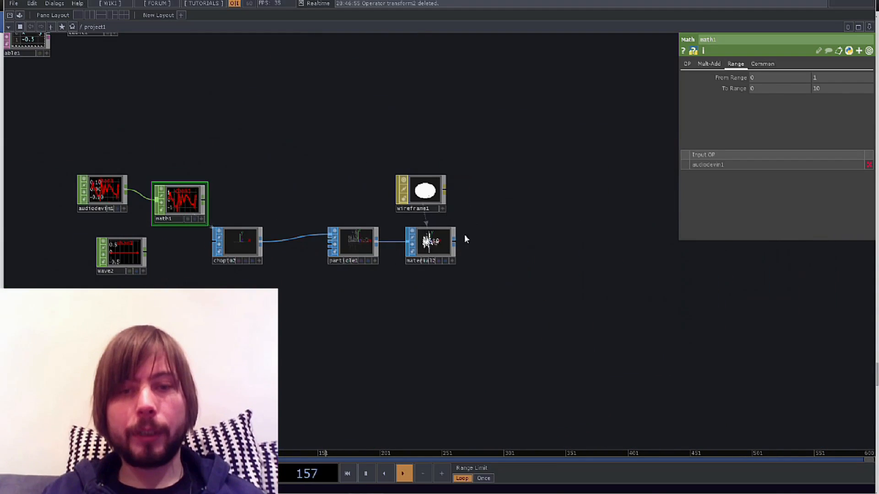
left_click_drag(571, 261, 876, 111)
scroll(350, 233, "up", 4)
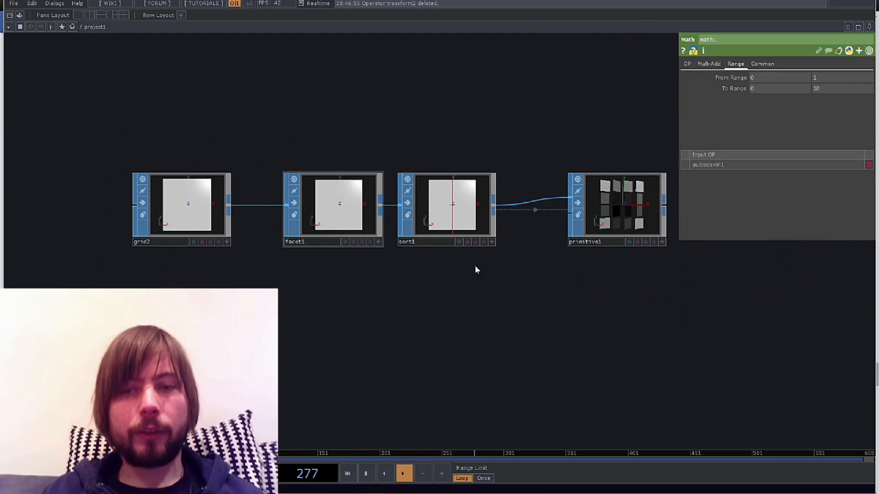
left_click_drag(492, 270, 445, 293)
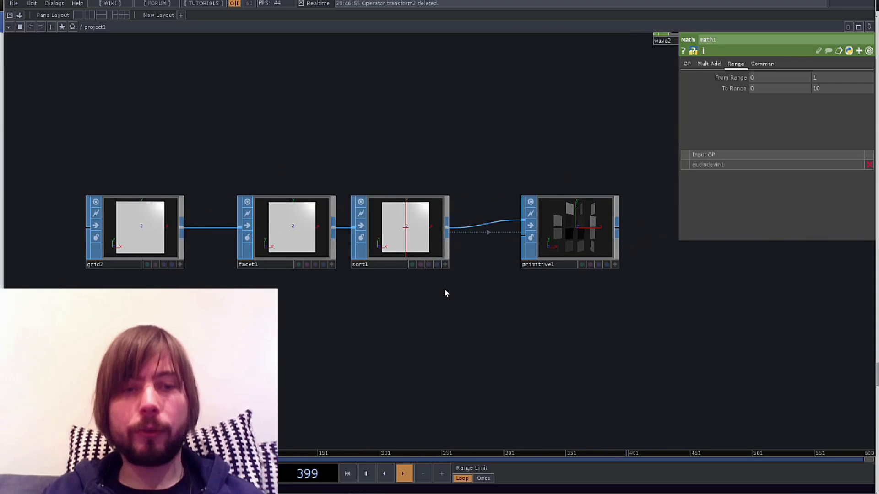
scroll(435, 248, "down", 5)
left_click_drag(410, 220, 413, 273)
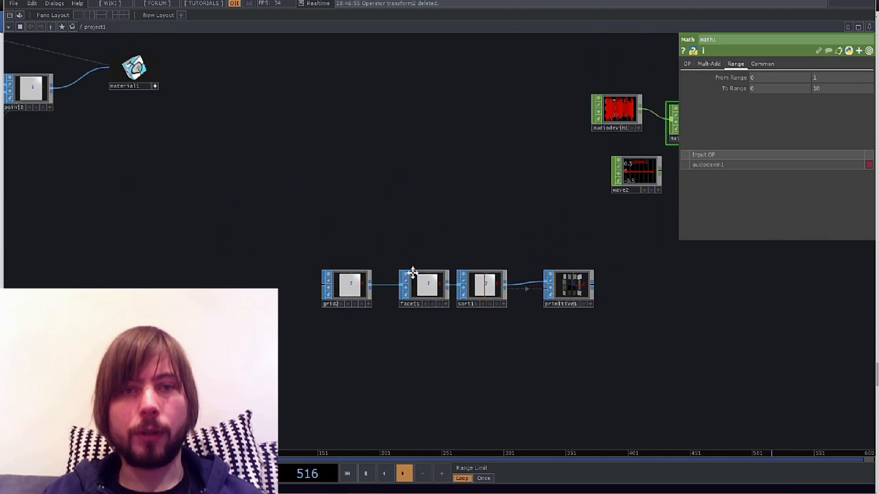
scroll(408, 261, "down", 5)
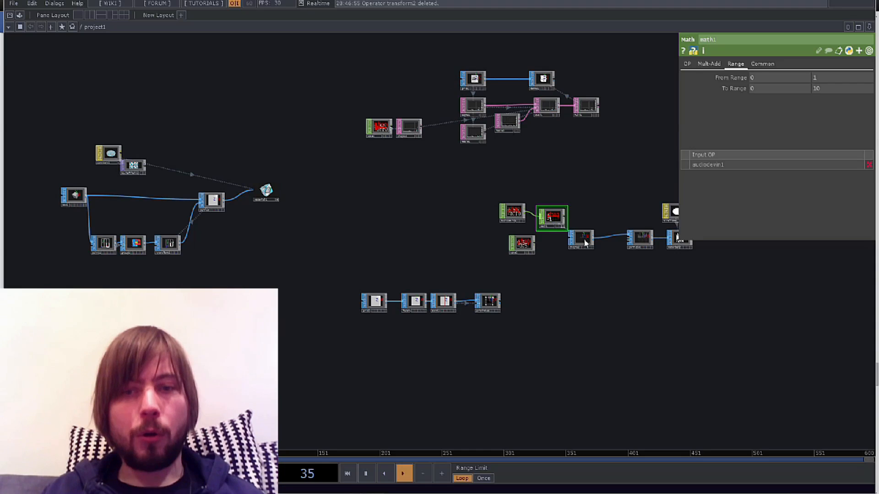
left_click_drag(258, 359, 286, 370)
left_click_drag(314, 260, 262, 324)
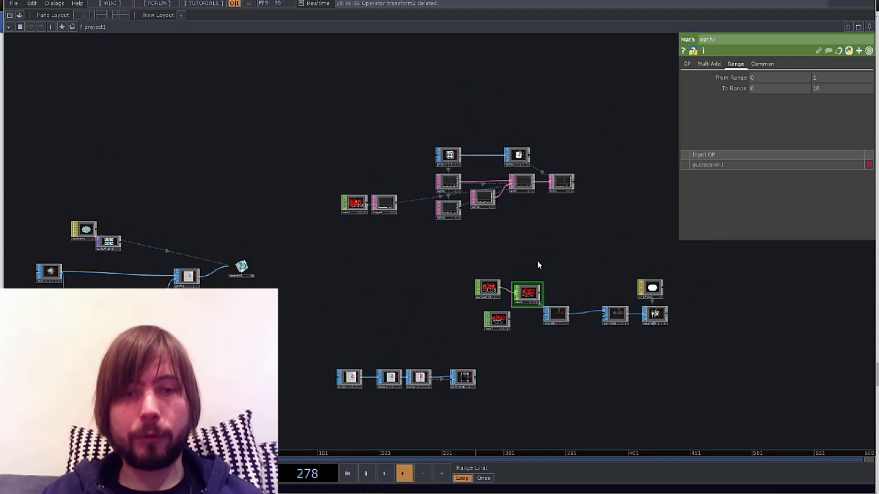
left_click_drag(415, 281, 417, 250)
left_click_drag(322, 303, 336, 307)
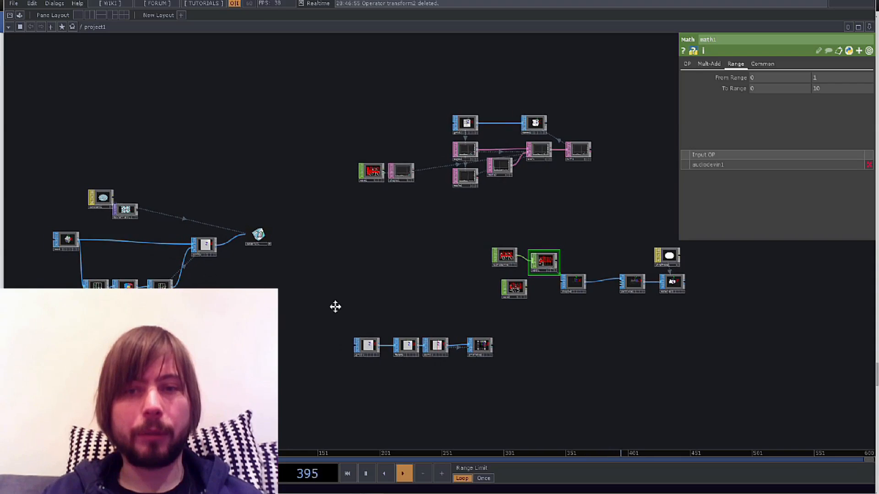
scroll(332, 315, "down", 4)
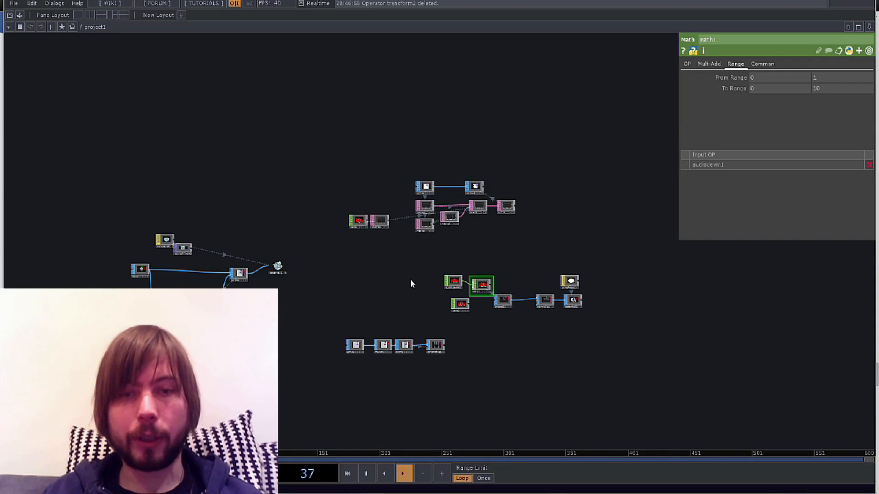
scroll(410, 284, "up", 3)
scroll(347, 286, "down", 4)
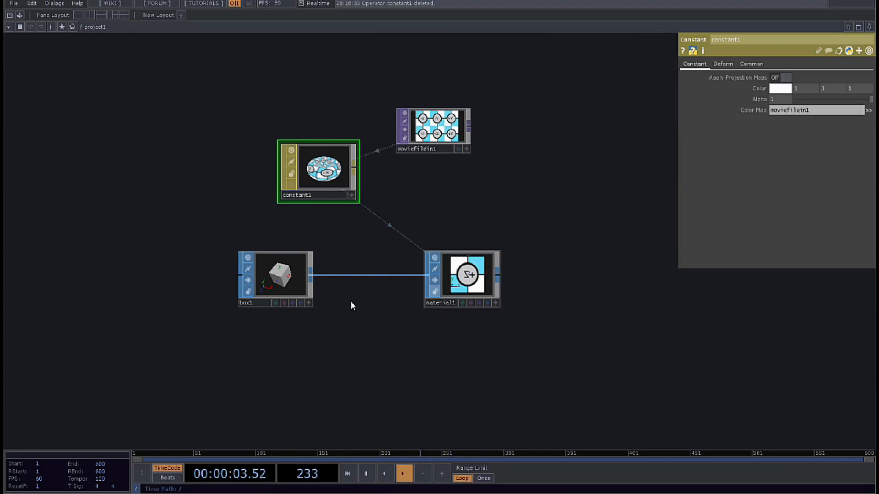
Move box1 and material1 further apart and raise constant1 well above the connection between them.
scroll(352, 306, "up", 3)
scroll(387, 282, "down", 3)
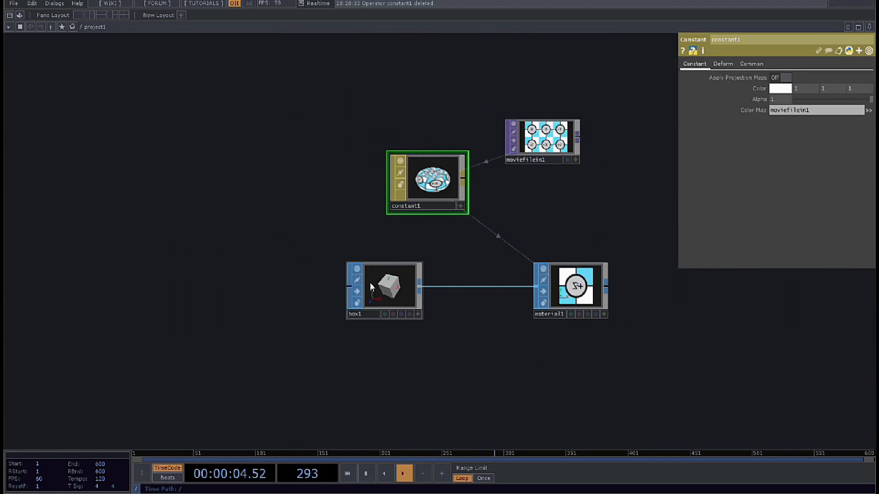
left_click_drag(370, 282, 254, 288)
left_click_drag(429, 363, 297, 361)
scroll(432, 299, "up", 3)
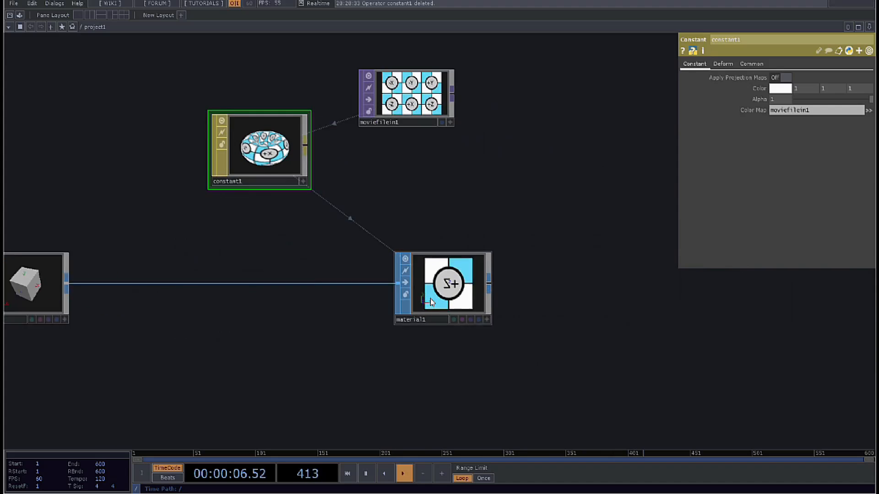
left_click_drag(433, 298, 492, 300)
left_click_drag(331, 332, 440, 356)
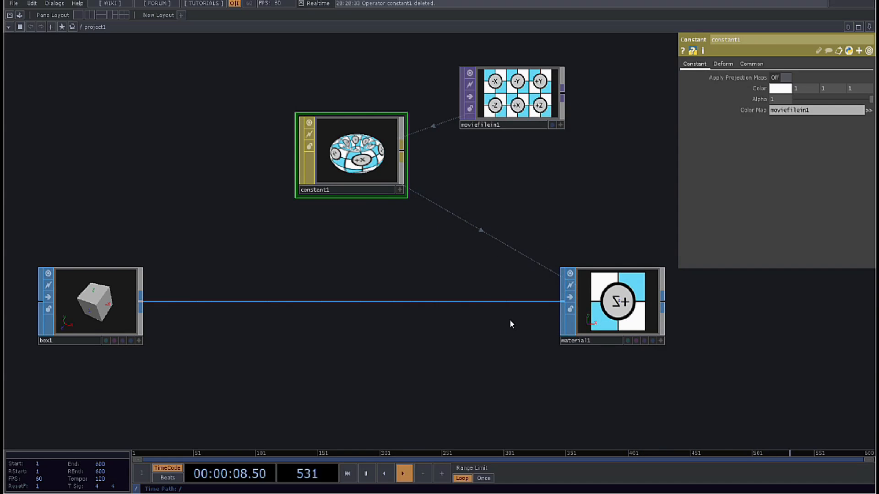
scroll(467, 335, "down", 4)
scroll(347, 345, "up", 3)
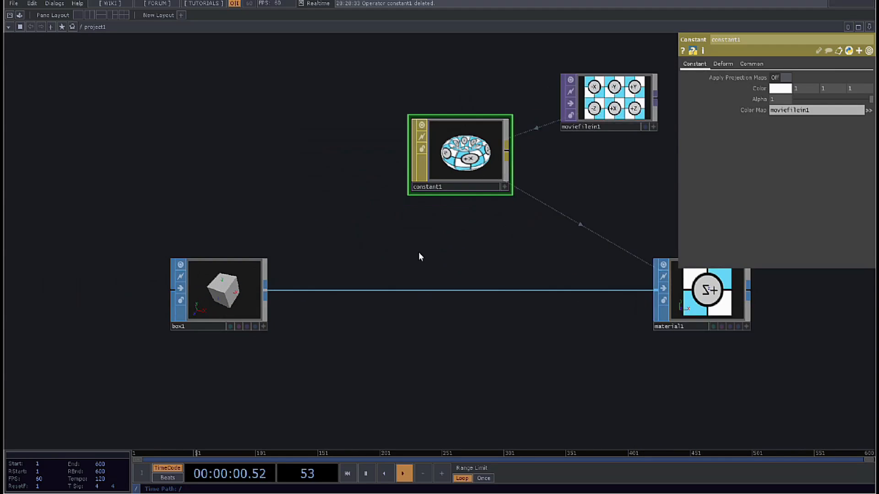
left_click_drag(455, 161, 455, 97)
left_click_drag(465, 179, 377, 197)
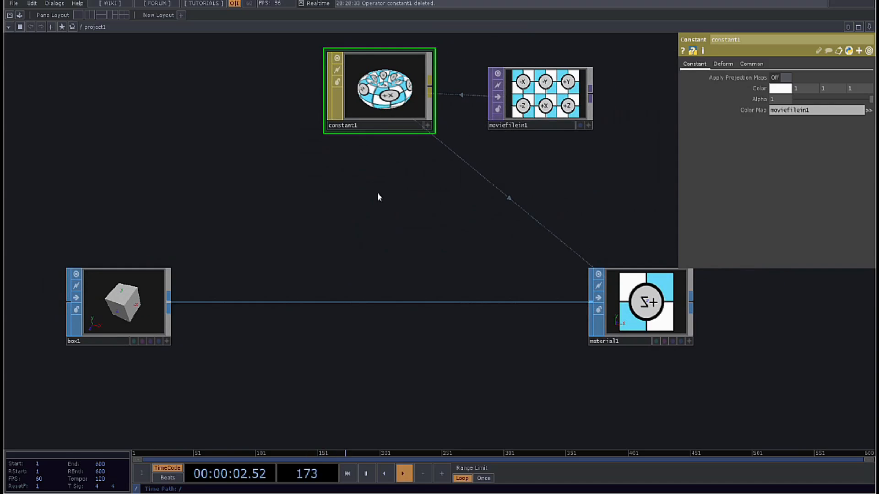
Inspect box1's parameters and its Texture Coordinates options, keeping Box Inside.
left_click_drag(363, 245, 483, 228)
scroll(215, 257, "up", 5)
left_click(446, 280)
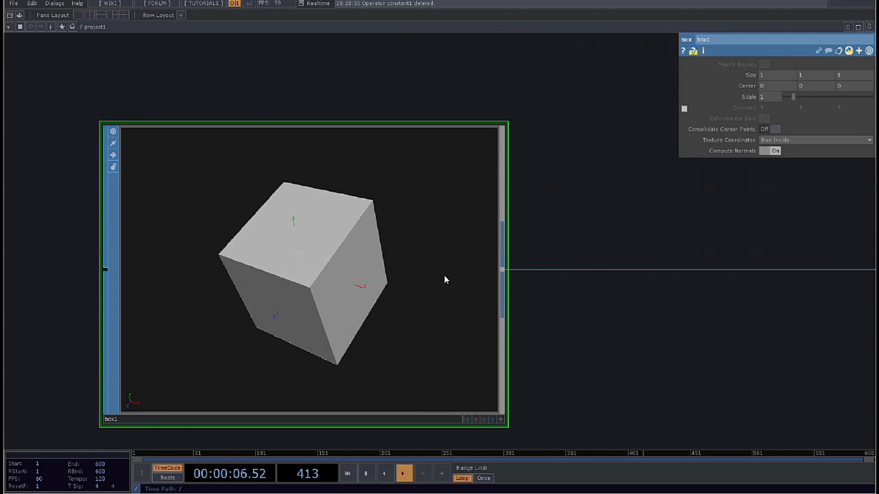
left_click(762, 140)
left_click(762, 145)
Move constant1 further away from moviefilein1 in the network.
scroll(316, 254, "down", 5)
left_click_drag(506, 117, 416, 145)
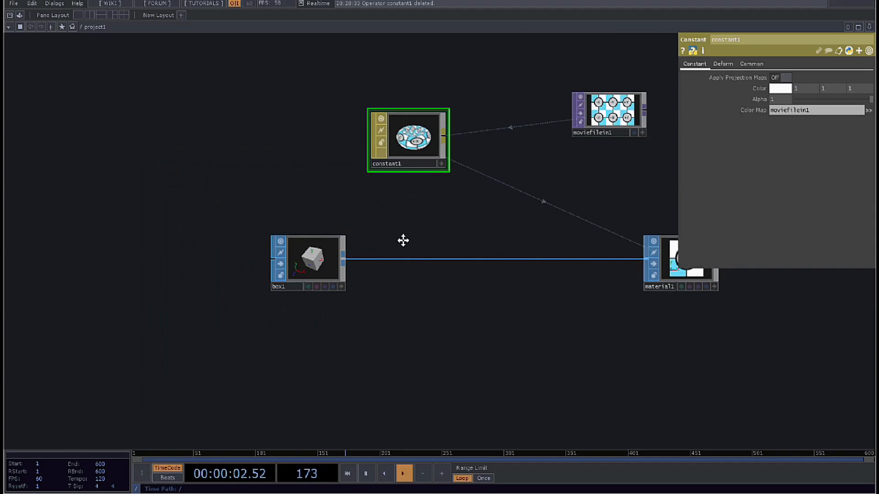
left_click_drag(402, 239, 312, 288)
Check moviefilein1's source image, BoxMap.tif, in the Samples/Map folder and leave the file choice without replacing it.
left_click(518, 162)
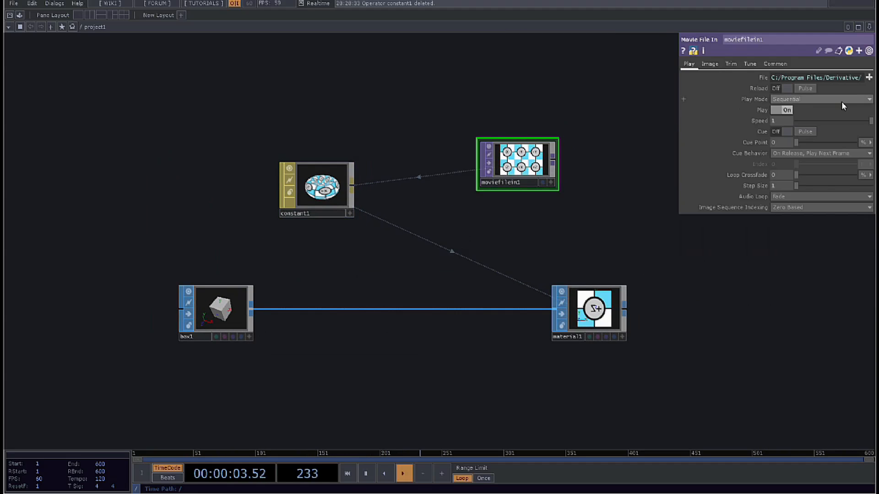
left_click(869, 78)
left_click(208, 73)
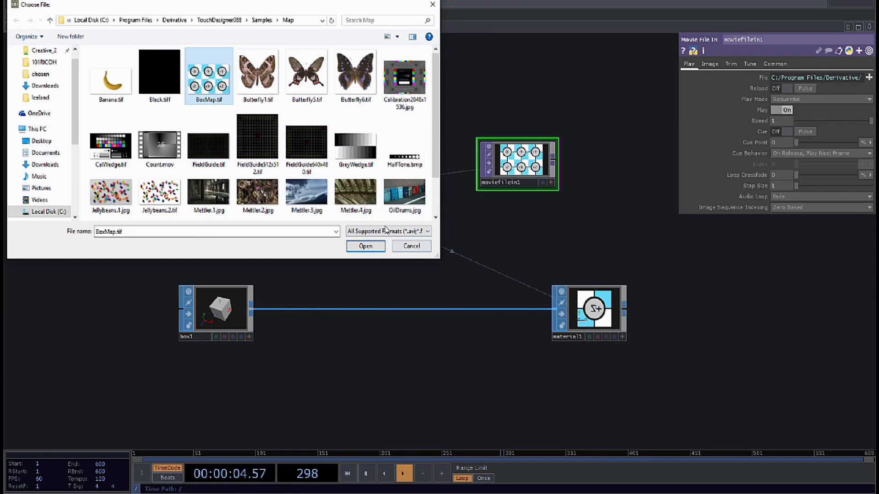
left_click(411, 247)
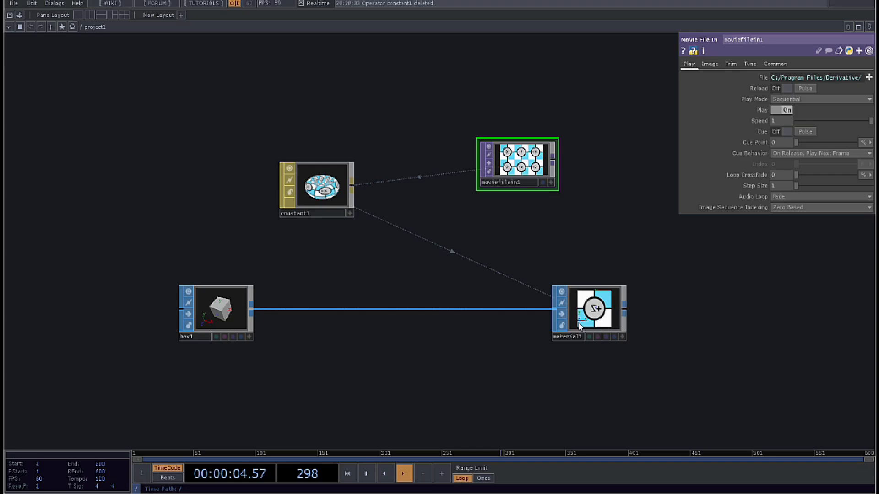
Move material1 closer to box1 and orbit the textured box in its viewer to show several faces.
left_click(237, 314)
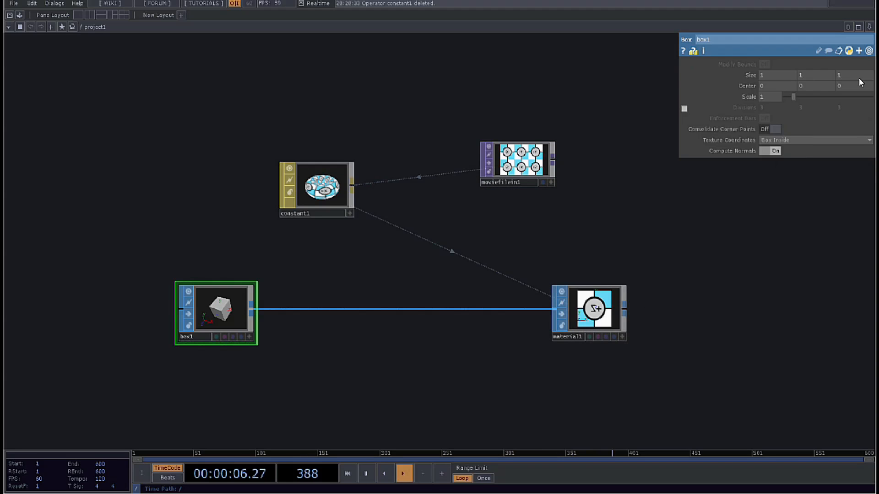
left_click_drag(556, 312, 354, 312)
scroll(402, 337, "up", 5)
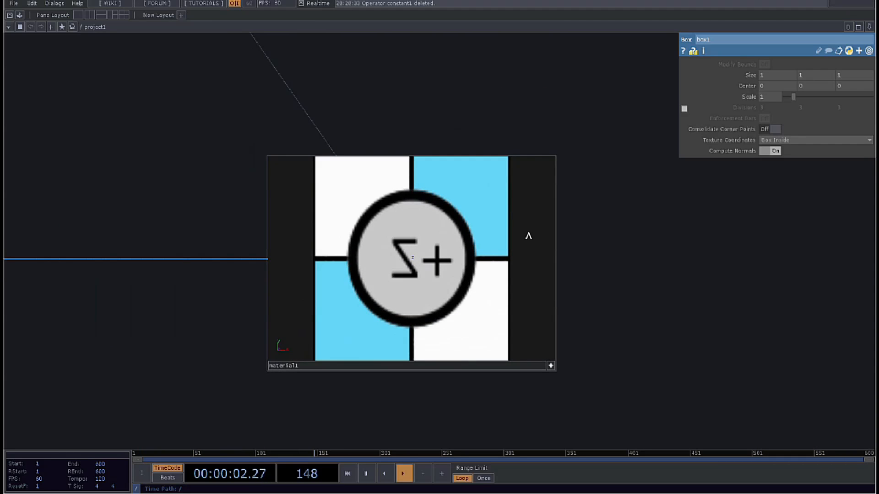
left_click_drag(511, 219, 559, 249)
scroll(431, 222, "down", 3)
left_click(472, 275)
left_click_drag(461, 302, 471, 280)
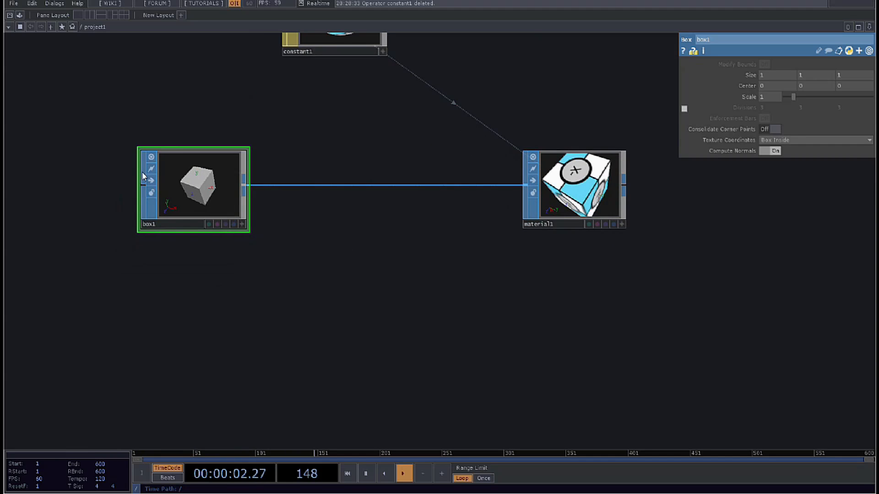
Branch a Point SOP off box1's output and place it below the connection to material1.
scroll(233, 166, "up", 5)
scroll(264, 200, "down", 5)
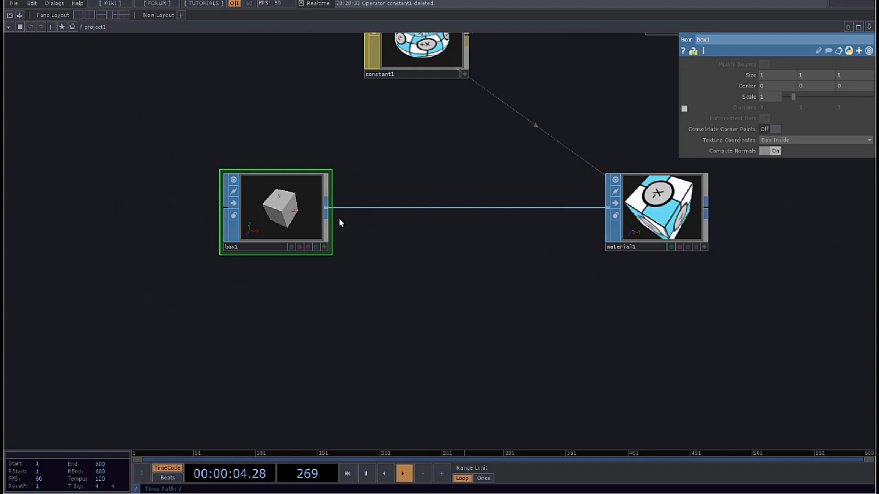
scroll(161, 227, "up", 4)
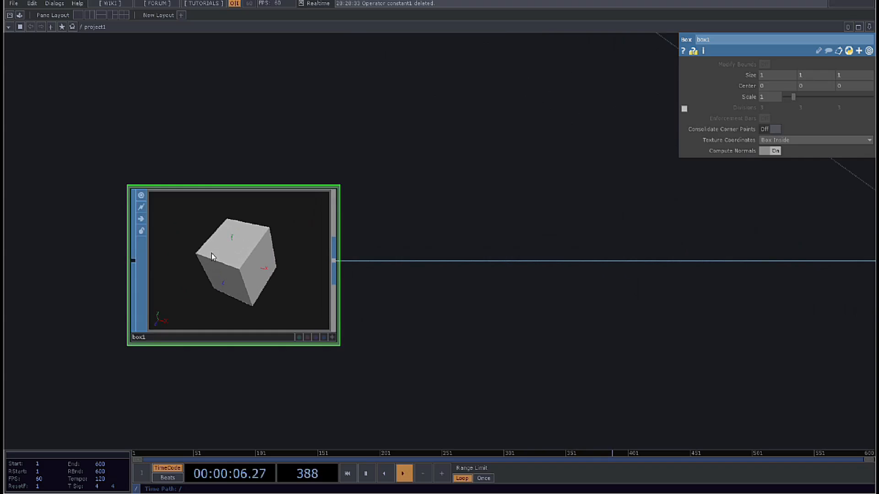
scroll(348, 249, "down", 2)
left_click_drag(361, 257, 269, 198)
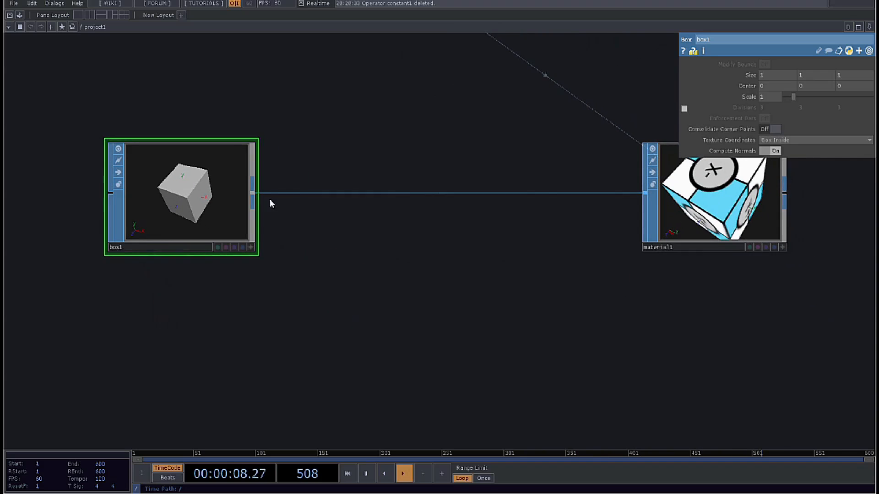
right_click(251, 194)
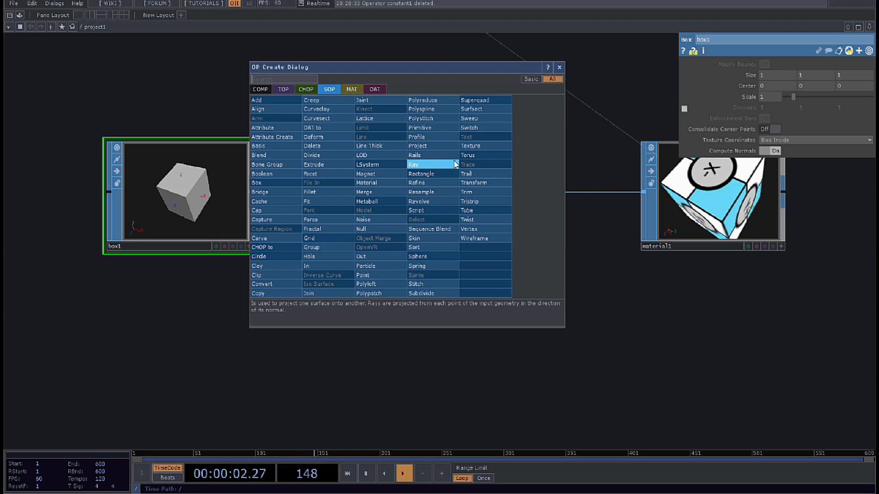
left_click(366, 275)
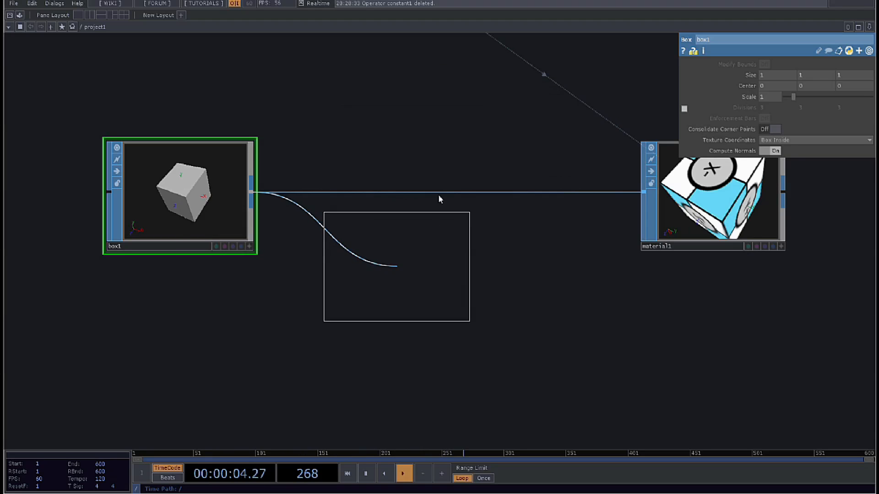
scroll(440, 197, "down", 4)
left_click(432, 302)
Show point1's texture expressions with Add Texture and return the setting to Keep Texture.
scroll(455, 285, "up", 5)
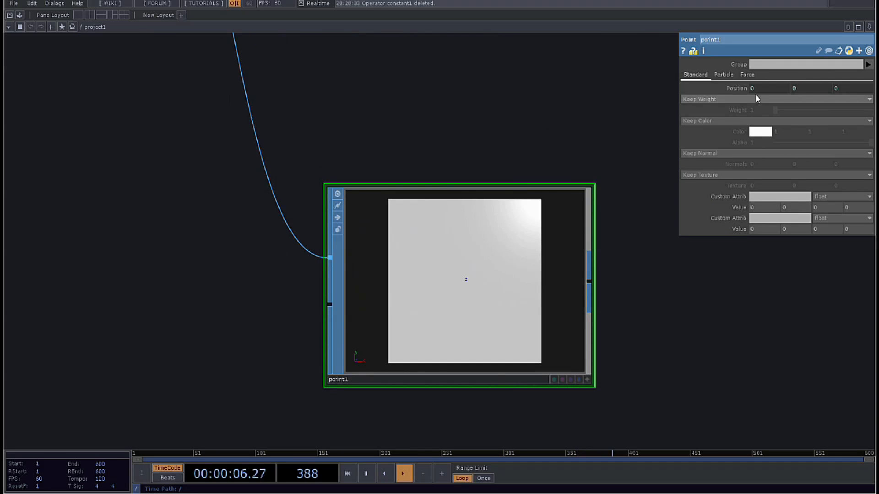
left_click(716, 174)
left_click(716, 185)
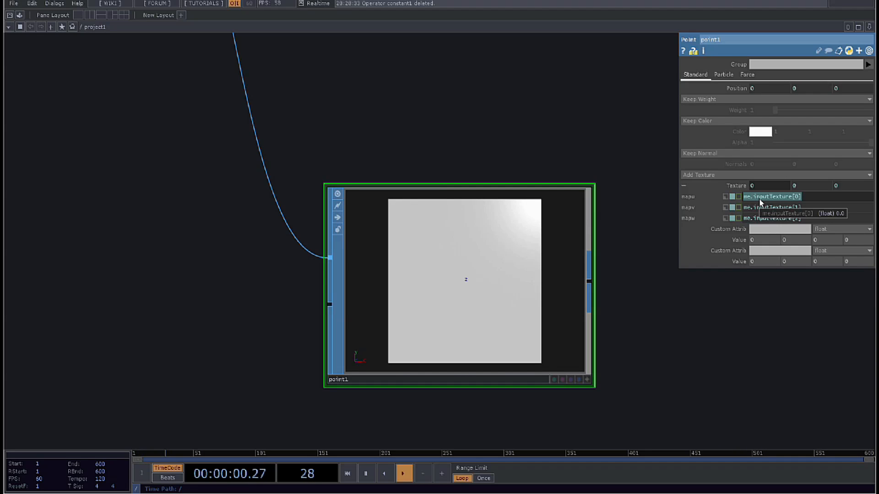
left_click(749, 175)
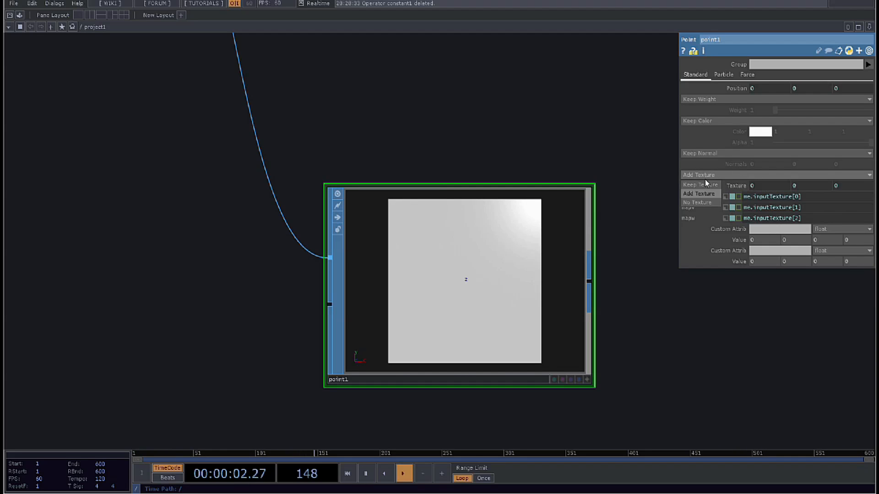
left_click(711, 179)
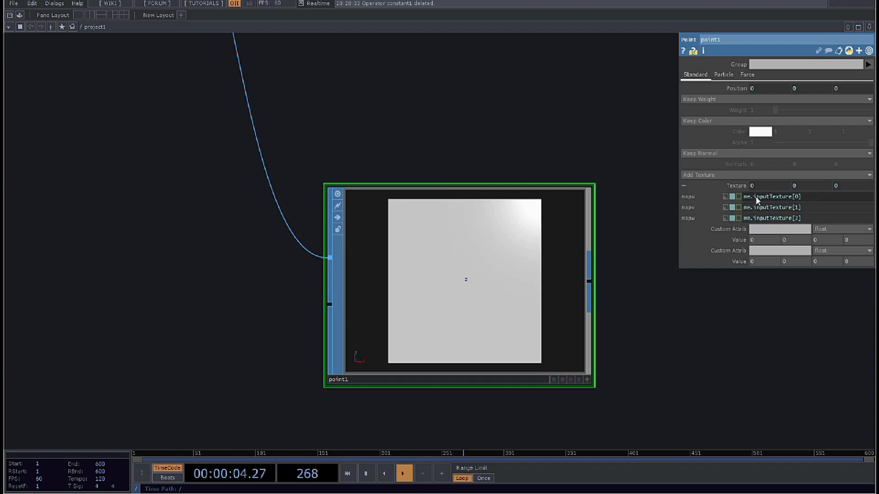
left_click(711, 175)
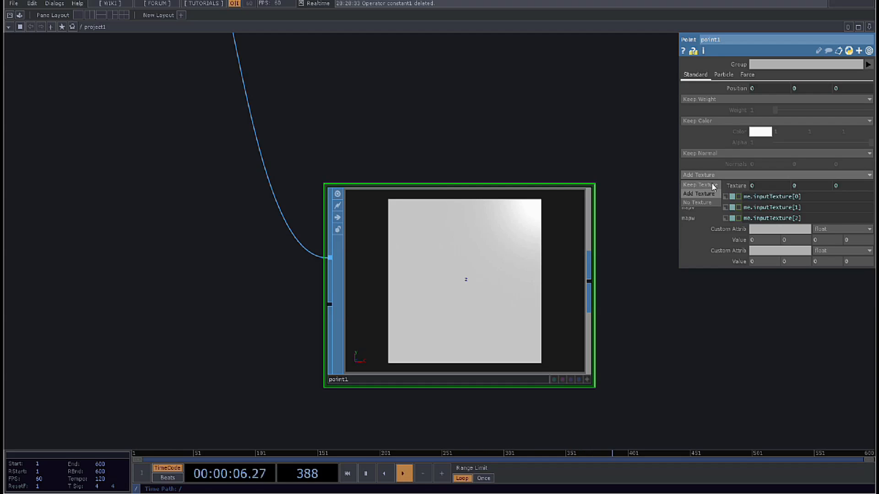
left_click(712, 182)
Set point1's X, Y and Z position expressions to me.inputTexture[0], me.inputTexture[1] and me.inputTexture[2].
left_click(762, 89)
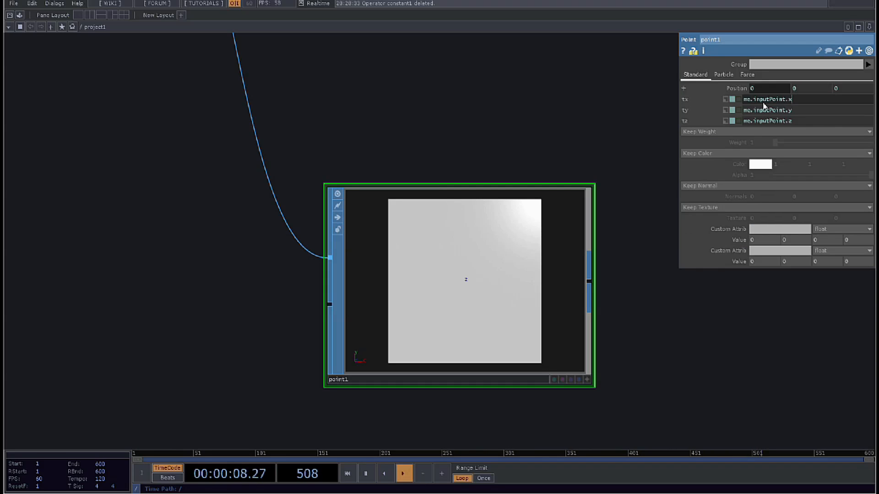
key("ctrl+a")
type("me.inputTexture[0]")
left_click(787, 112)
key("ctrl+a")
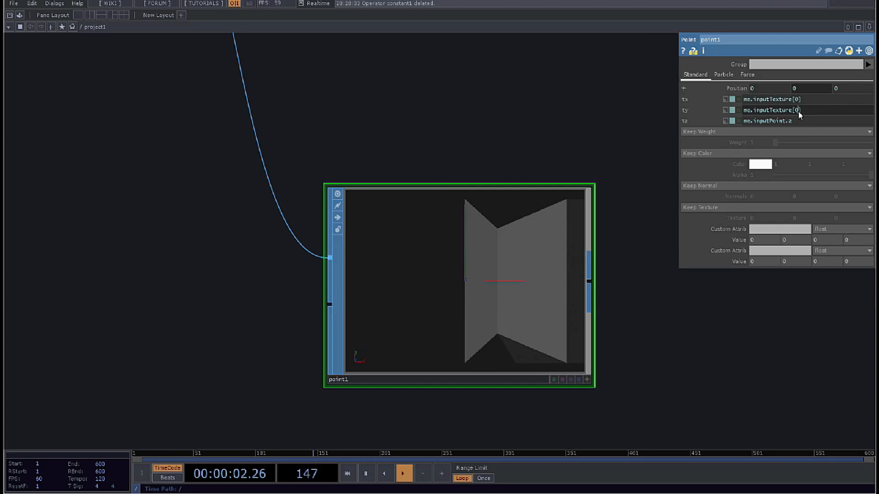
left_click(806, 120)
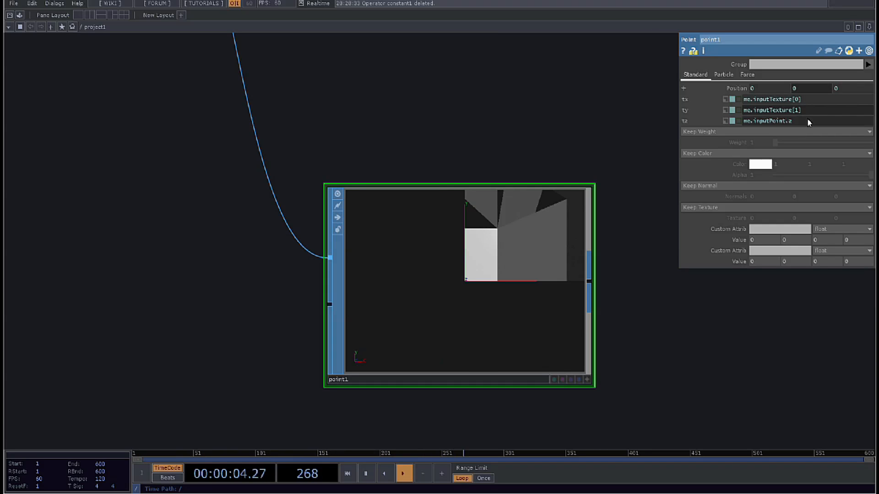
key("ctrl+a")
type("me.inputTexture[0]")
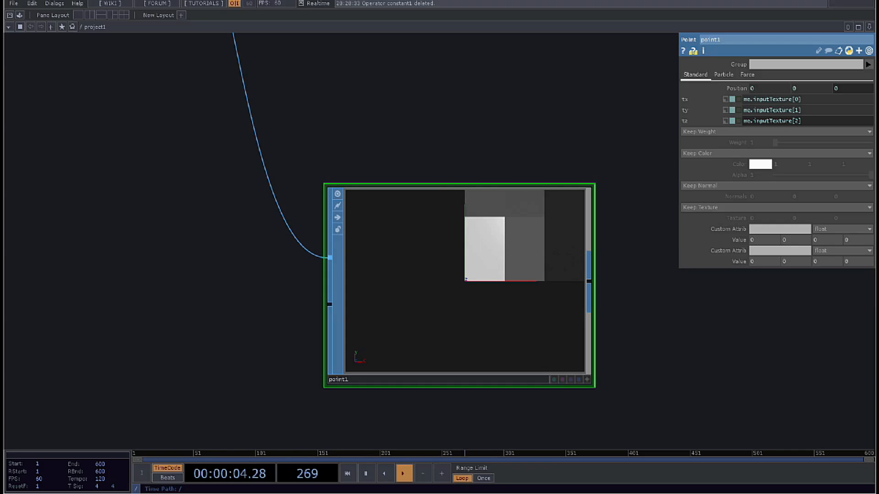
Display point1's flattened geometry as wireframe in its viewer and frame all six faces.
left_click_drag(642, 316, 591, 320)
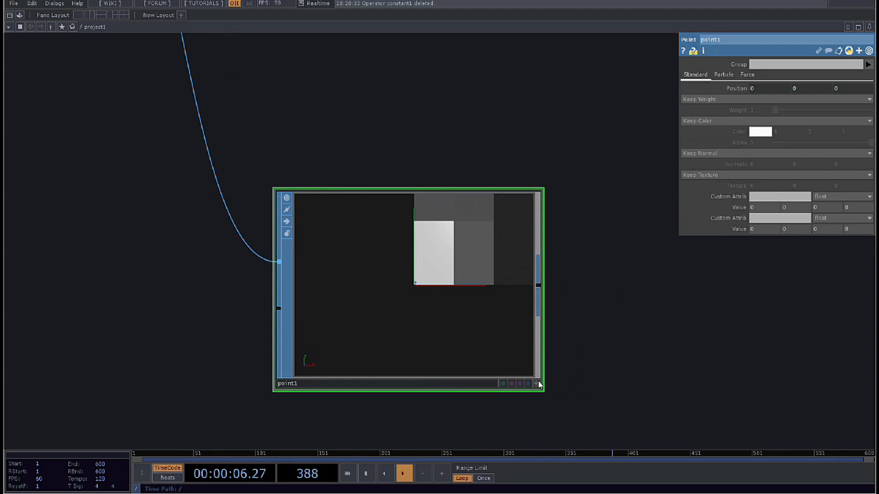
left_click(536, 384)
right_click(447, 267)
left_click(451, 292)
key("w")
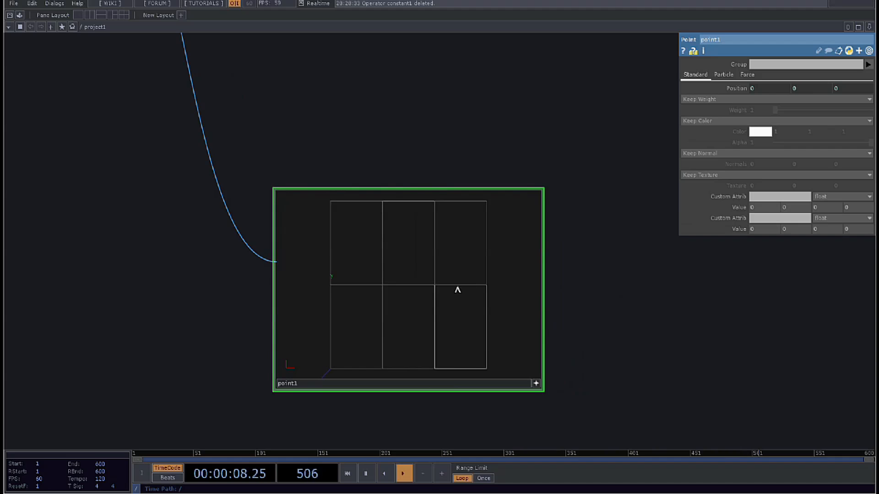
scroll(409, 299, "up", 2)
middle_click_drag(432, 289, 392, 309)
Move moviefilein1 into the space between constant1 and material1.
scroll(392, 310, "down", 8)
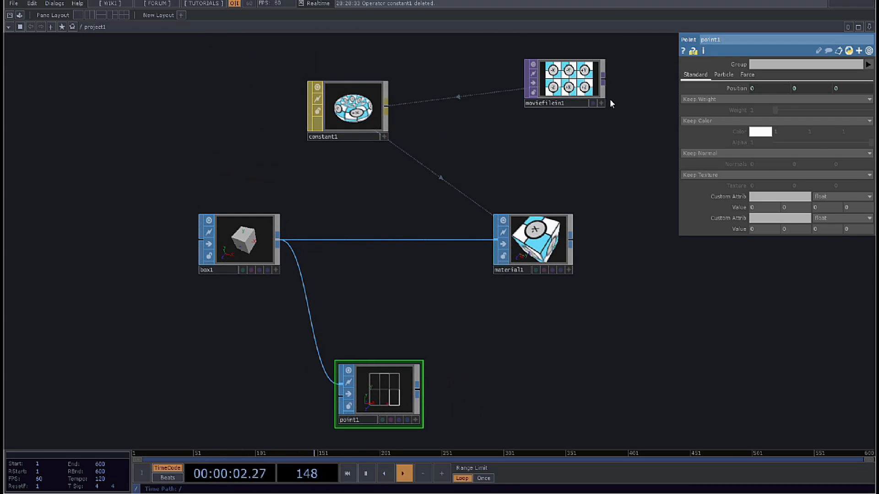
left_click(566, 90)
left_click_drag(567, 90, 425, 157)
Add a Fit TOP to moviefilein1's output, place it beside the image node and set Fit to Fill.
scroll(425, 157, "up", 5)
scroll(409, 174, "down", 4)
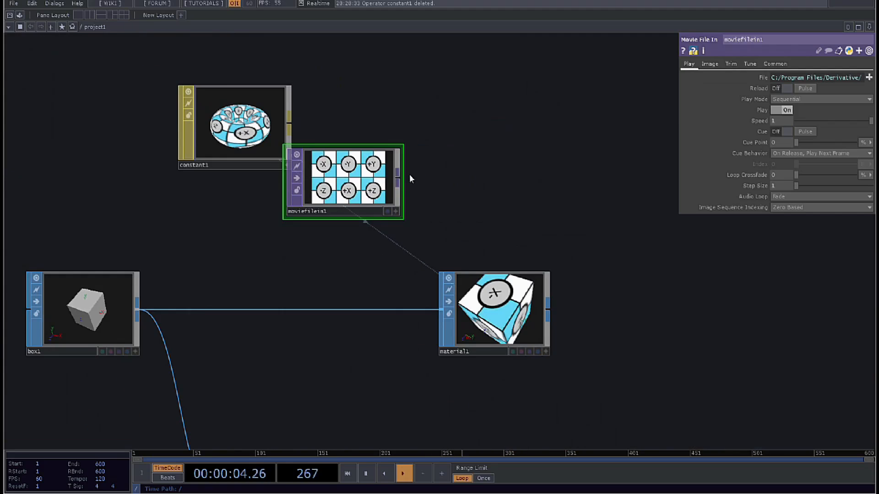
right_click(398, 184)
left_click(465, 148)
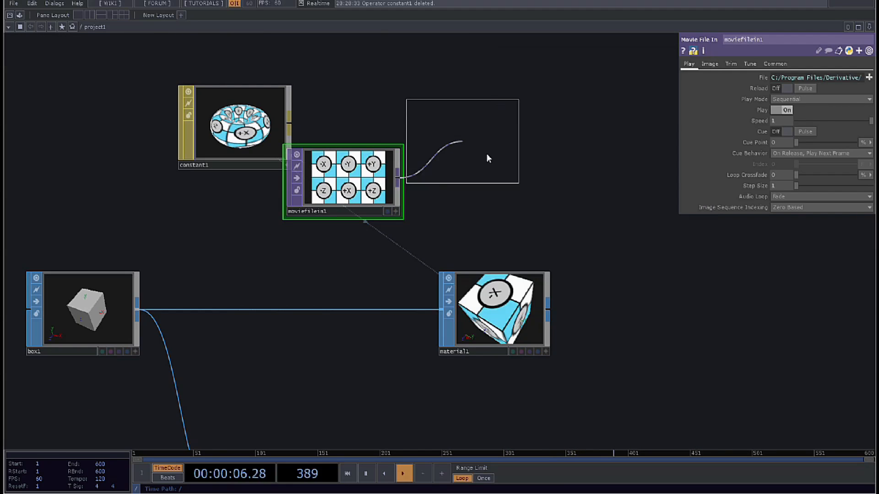
left_click(515, 151)
left_click(765, 81)
left_click(765, 80)
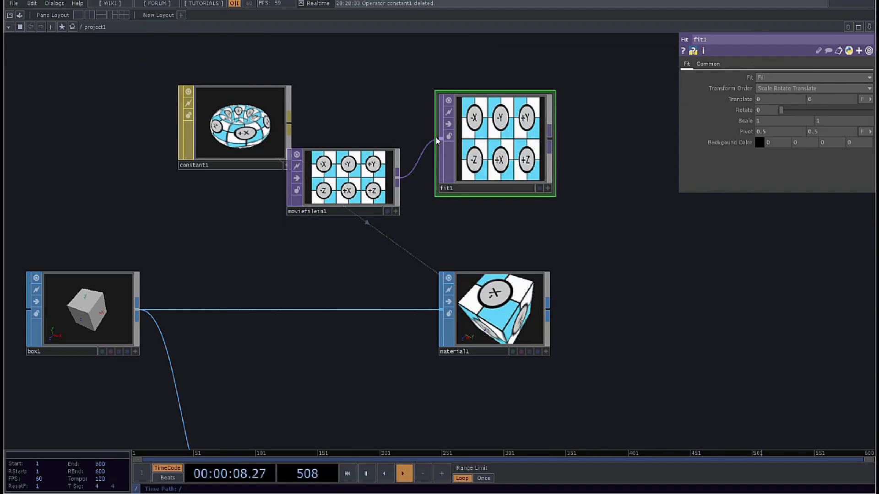
Compare fit1's stretched image with point1's unwrapped layout and delete fit1.
middle_click_drag(504, 107, 403, 179)
middle_click_drag(378, 302, 451, 261)
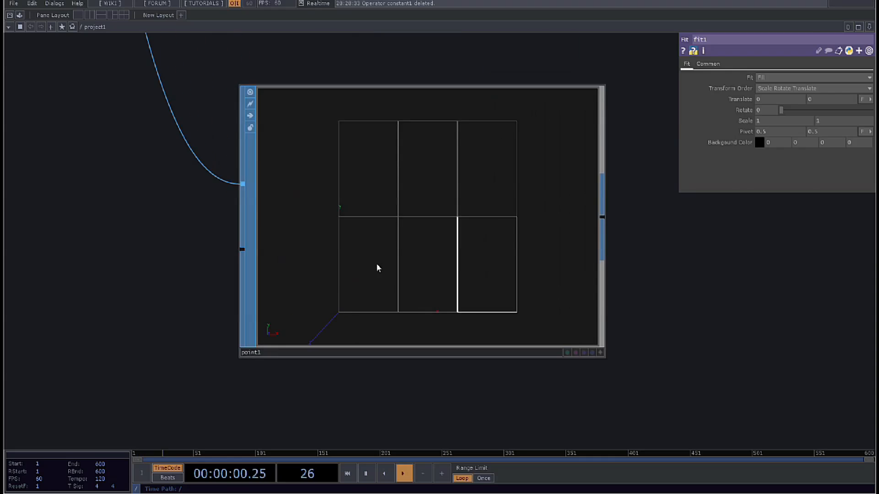
left_click(368, 279)
middle_click_drag(344, 301, 261, 316)
middle_click_drag(412, 168, 515, 138)
left_click(521, 194)
middle_click_drag(524, 222, 432, 340)
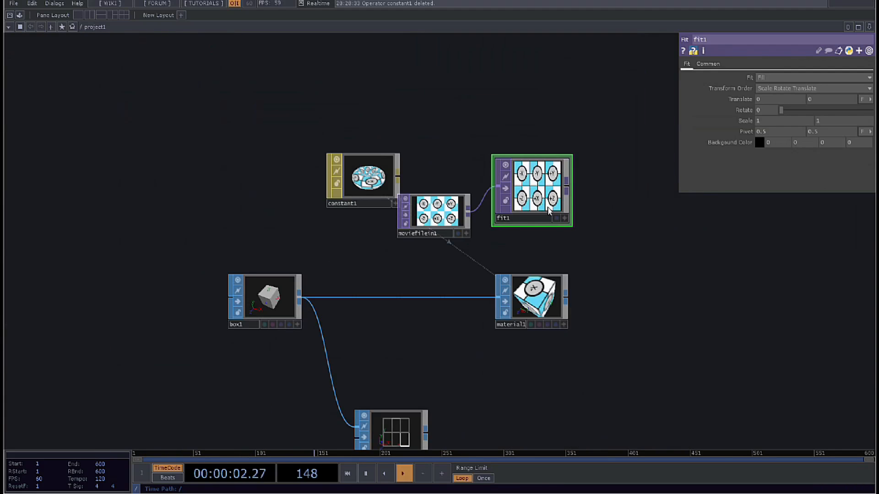
key("Delete")
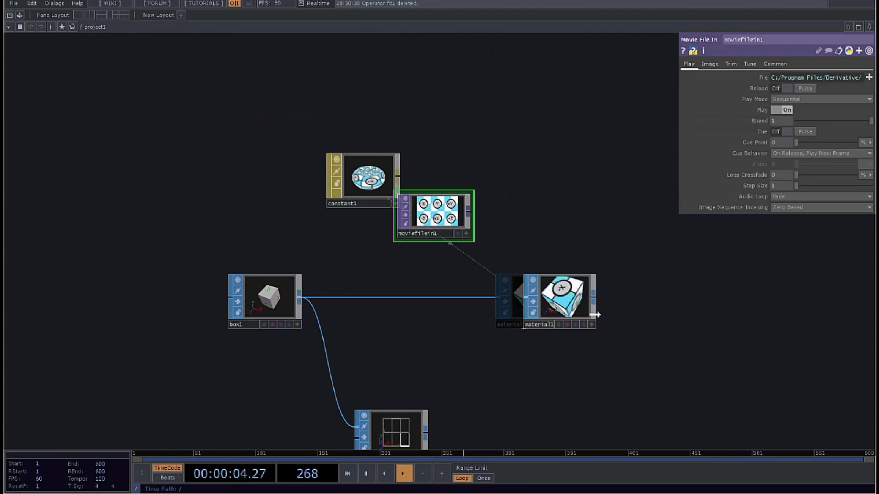
Move material1 farther away from box1 and shift point1 closer beneath box1.
middle_click_drag(510, 289, 434, 314)
left_click(433, 310)
scroll(433, 310, "down", 6)
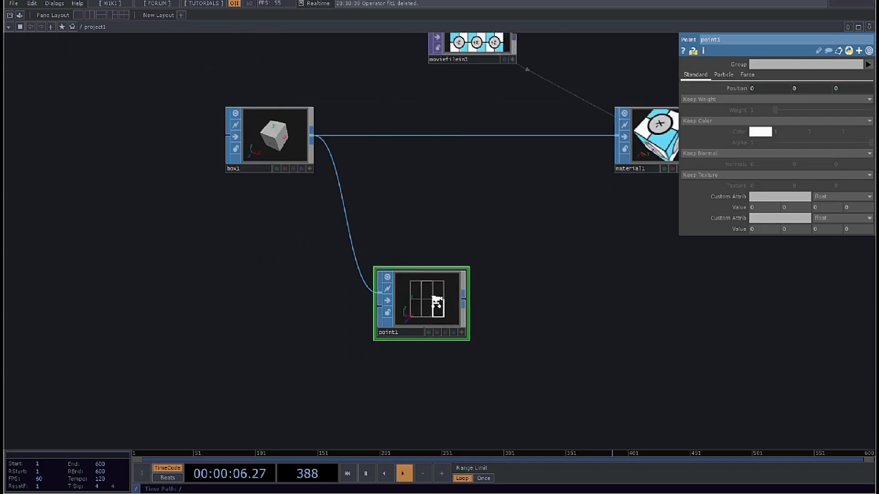
left_click_drag(412, 306, 317, 304)
Add a Group SOP to point1's output and place it beside point1.
scroll(379, 311, "up", 5)
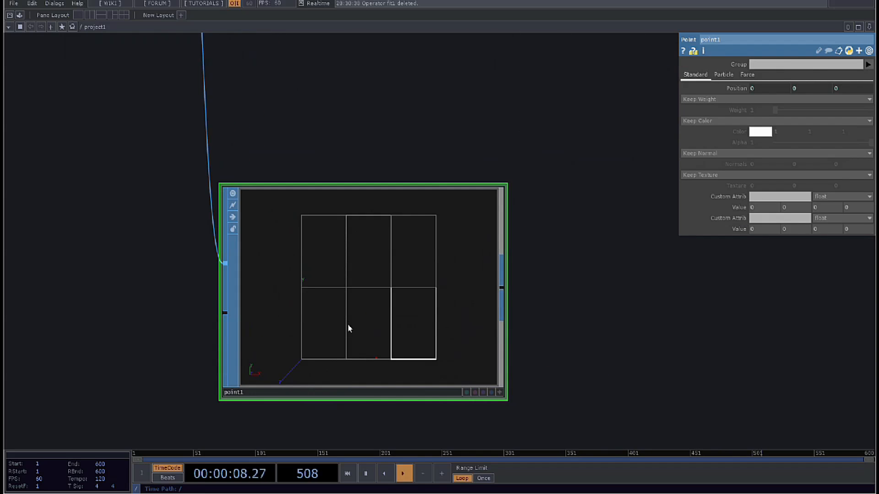
scroll(337, 315, "down", 3)
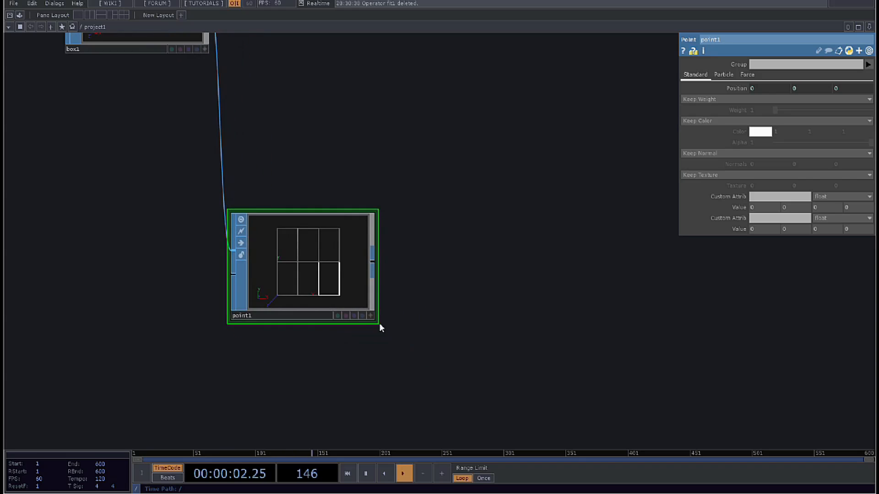
scroll(380, 325, "up", 3)
right_click(377, 247)
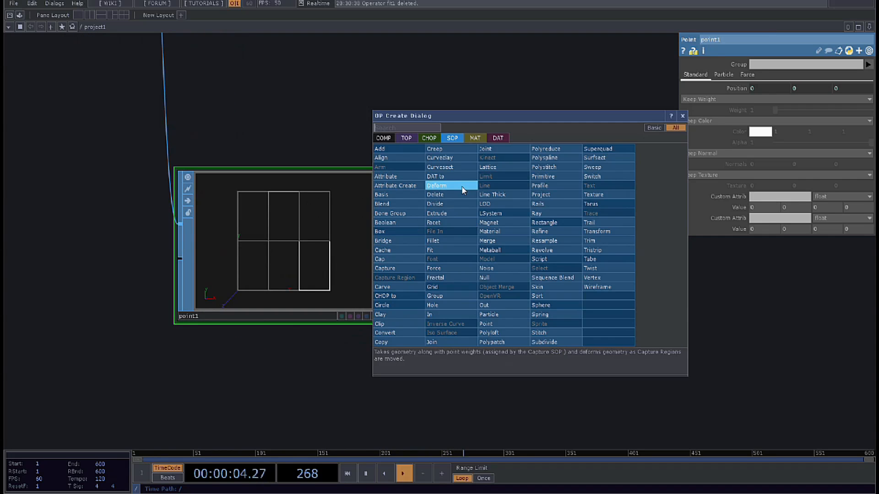
type("gr")
left_click(437, 297)
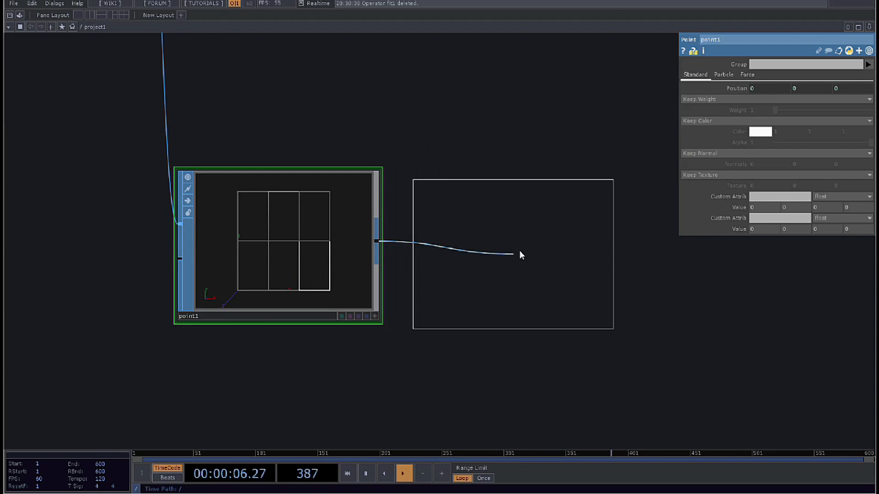
left_click(515, 249)
Set group1's Entity to Points and show wireframe with point markers in its viewer.
scroll(615, 231, "up", 3)
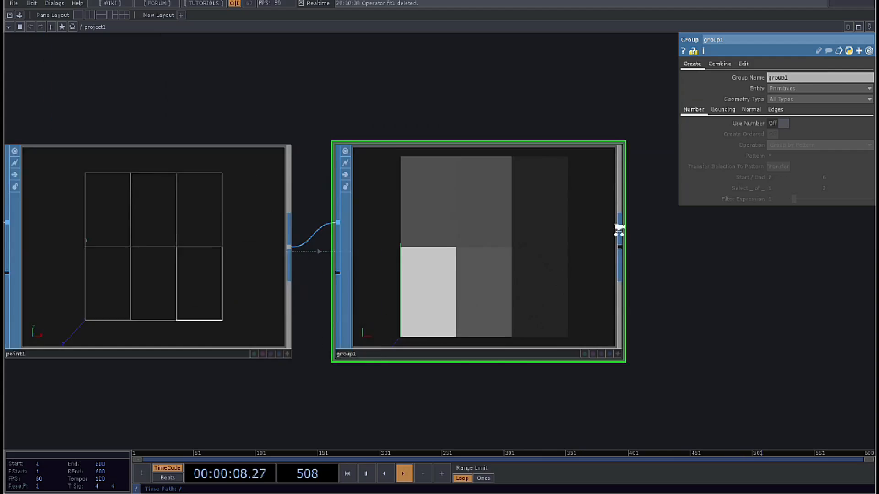
left_click(781, 107)
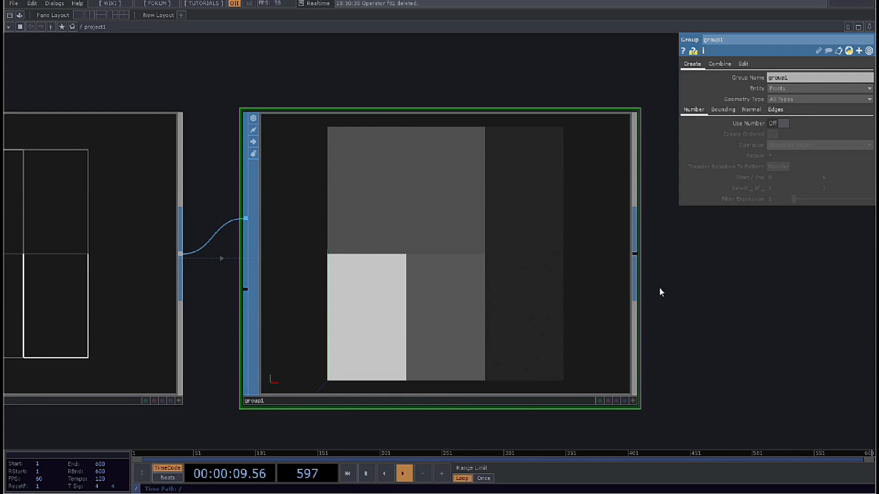
left_click(632, 402)
right_click(471, 260)
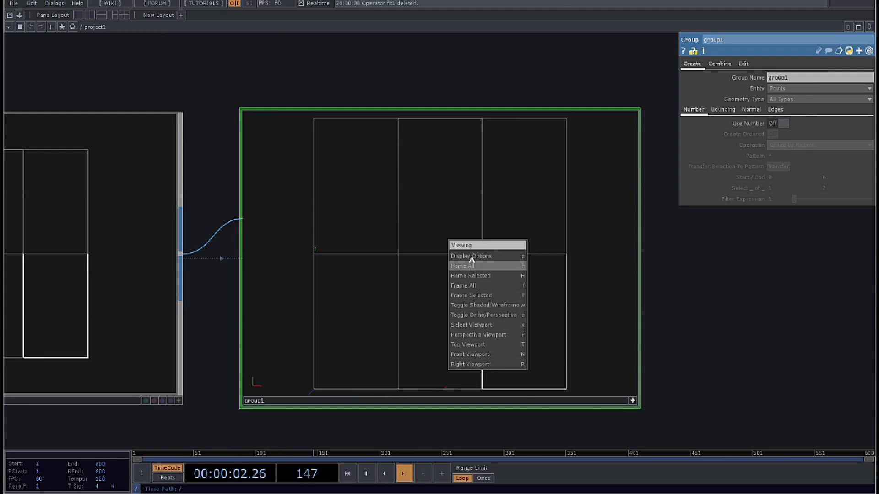
left_click(472, 256)
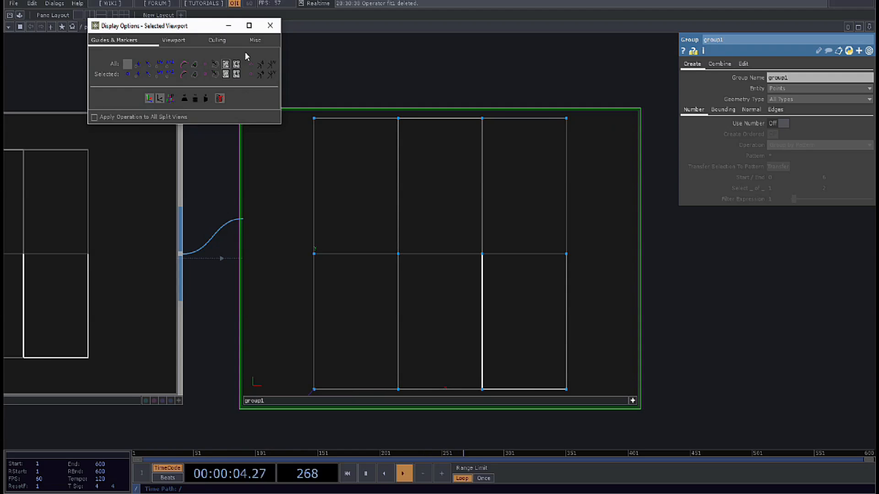
left_click(270, 25)
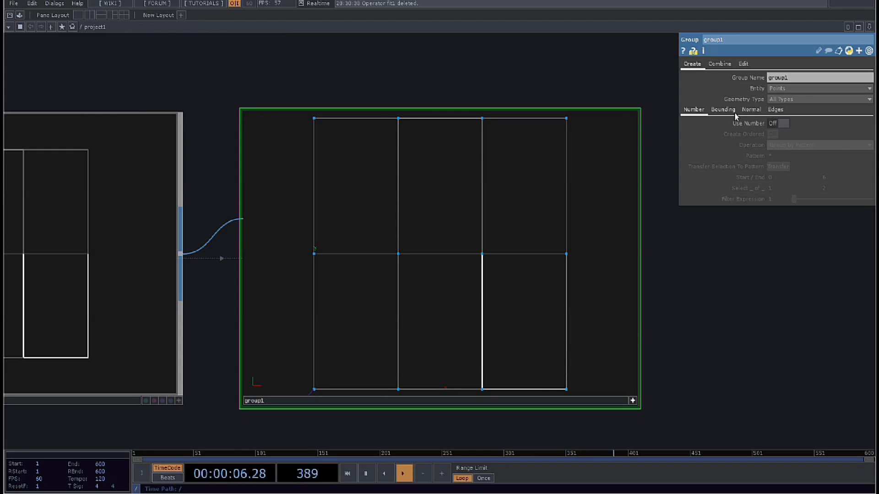
Enable group1's bounding box with size 0.7, 0.7, 0.7 and center 1.3, 0.6, 0, and orbit the geometry to check it.
left_click(723, 109)
left_click(778, 124)
left_click_drag(774, 157, 811, 157)
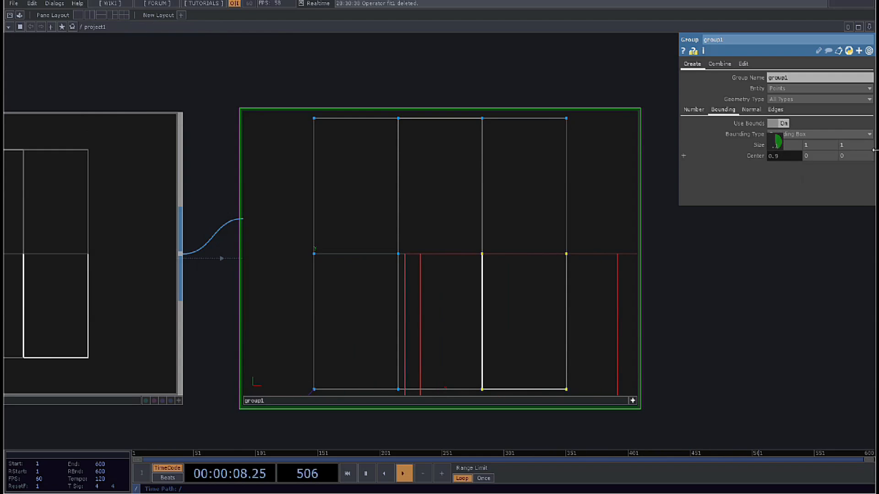
mouse_move(863, 156)
left_mouse_down()
mouse_move(876, 157)
mouse_move(855, 156)
left_mouse_up()
left_click_drag(786, 156, 846, 158)
left_click_drag(747, 143, 759, 174)
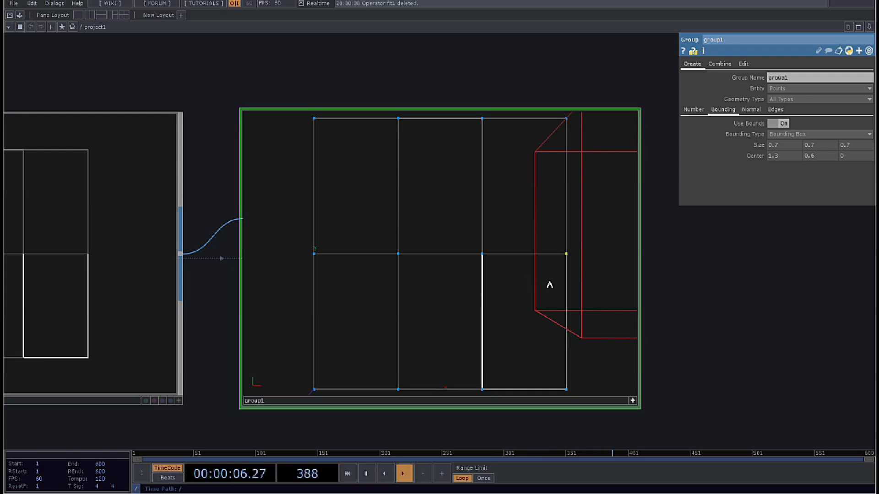
left_click_drag(551, 287, 521, 257)
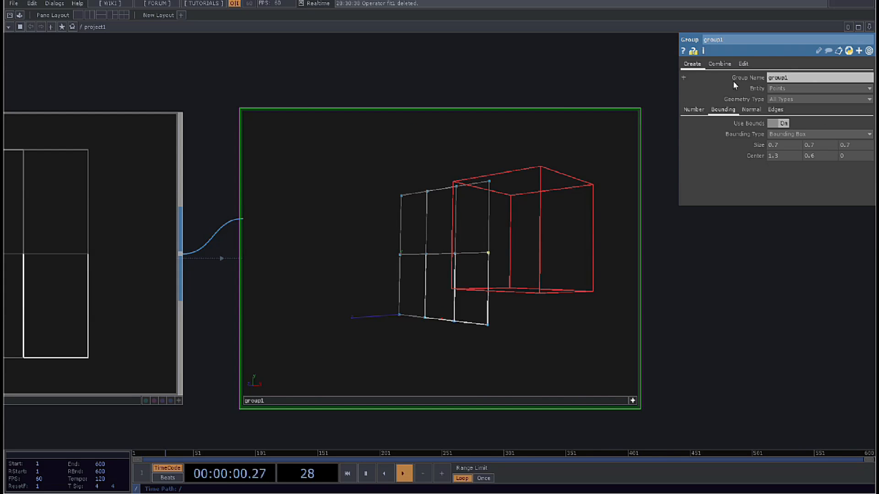
Add a Transform SOP to group1's output and place it beside group1.
scroll(536, 297, "down", 8)
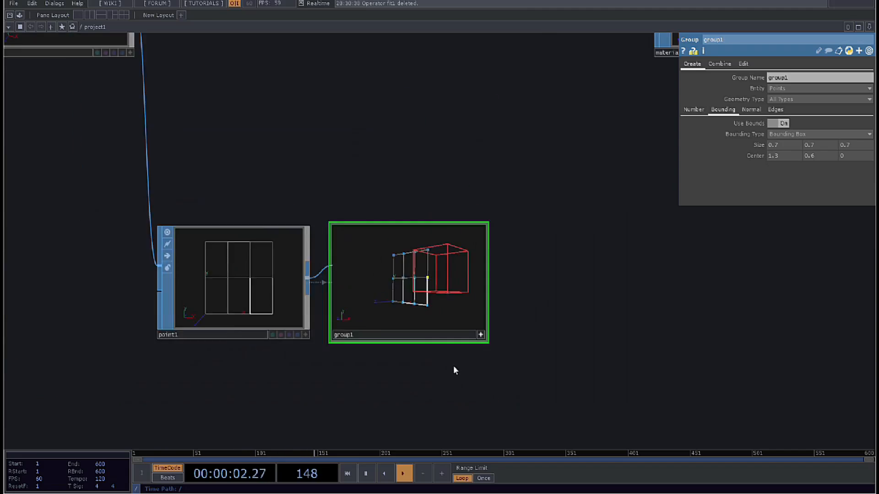
scroll(565, 340, "up", 6)
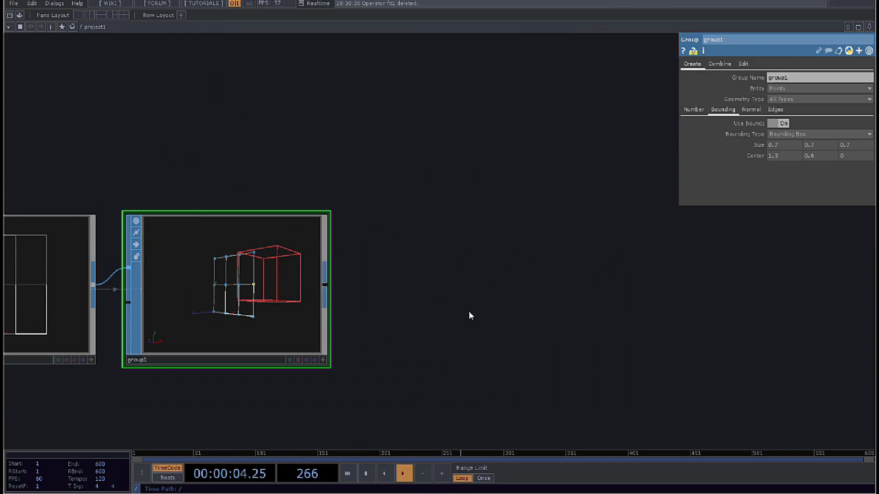
right_click(331, 297)
left_click(572, 300)
left_click(559, 304)
left_click_drag(560, 305, 522, 304)
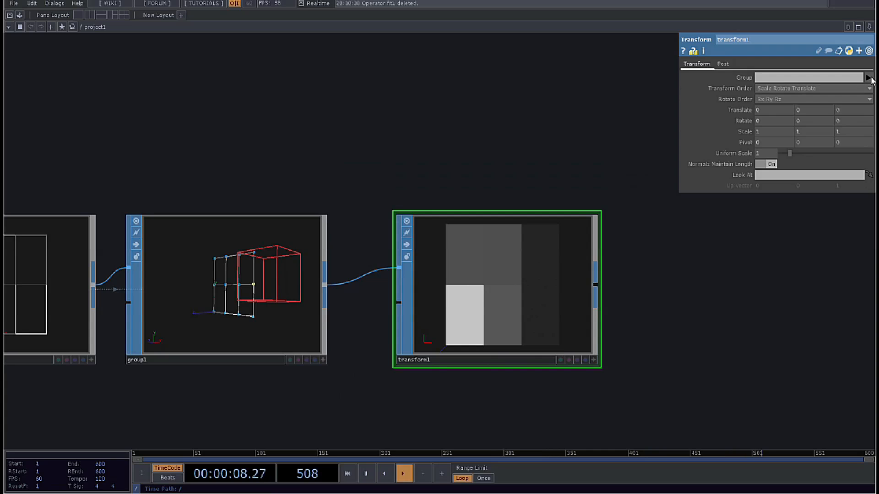
Limit transform1 to group1 and set Translate to -0.2 in X and 0.2 in Y.
left_click(869, 78)
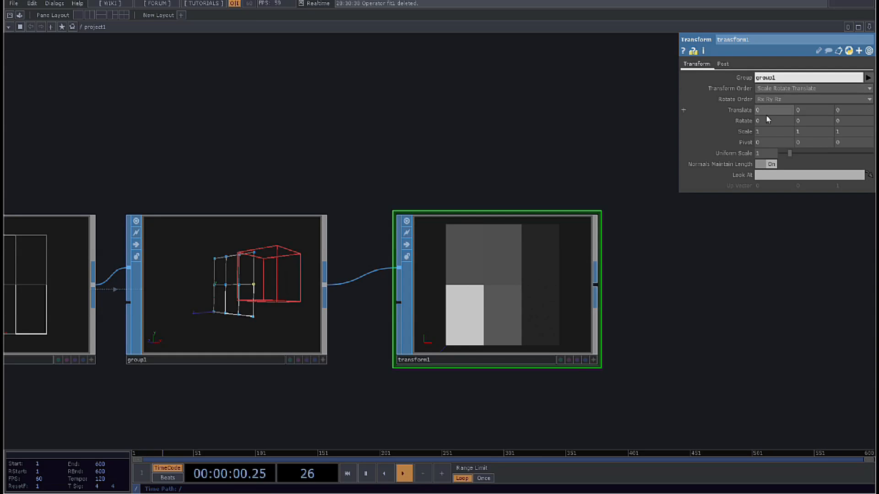
middle_click_drag(762, 100, 750, 100)
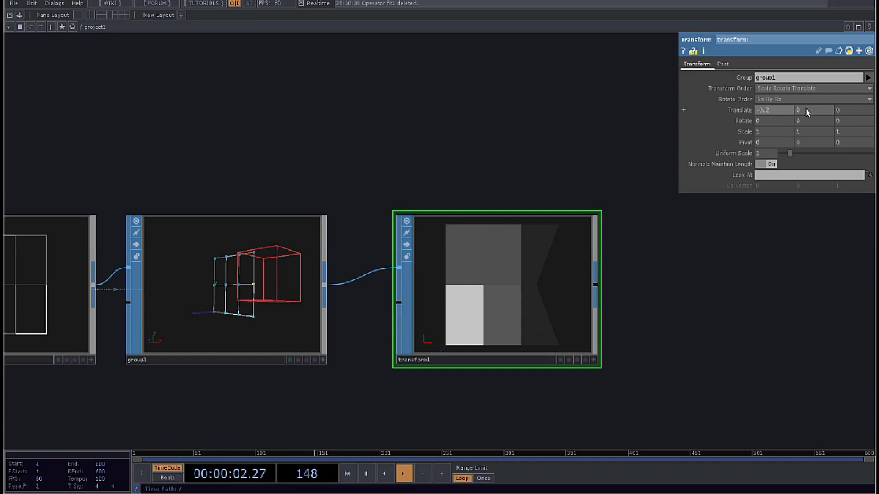
middle_click_drag(807, 112, 807, 91)
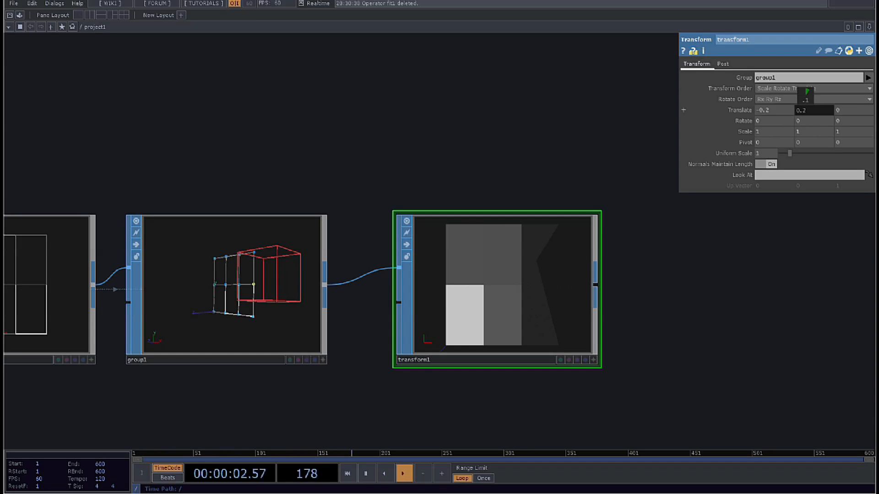
Show transform1's geometry as wireframe in its viewer and examine the shifted point.
left_click(594, 360)
scroll(567, 301, "up", 6)
key("w")
mouse_move(490, 299)
middle_mouse_down()
mouse_move(466, 293)
mouse_move(470, 283)
middle_mouse_up()
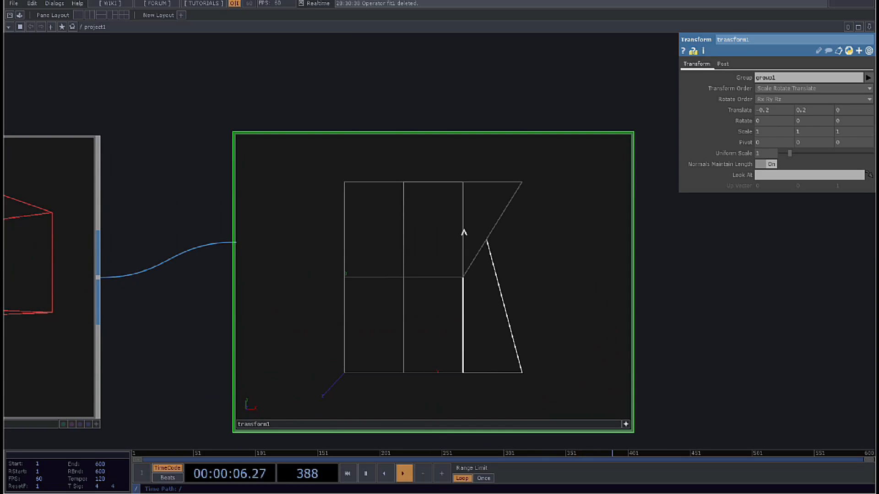
left_click(770, 112)
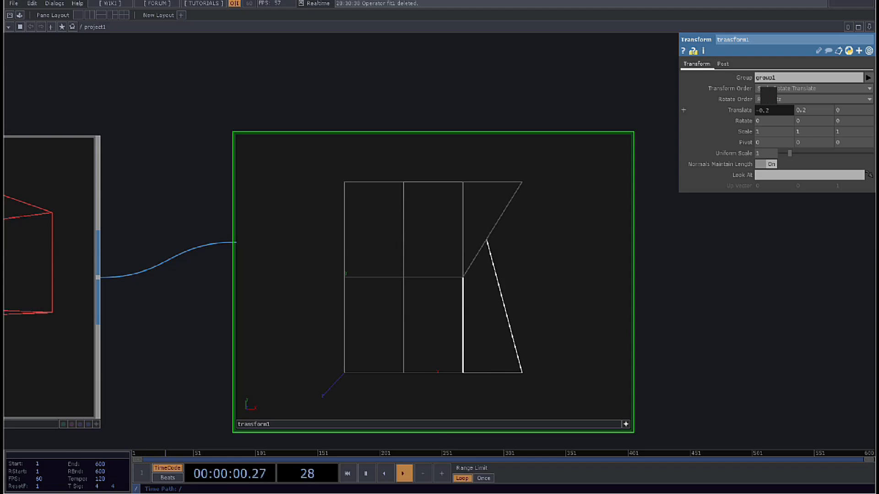
scroll(459, 297, "down", 5)
scroll(447, 311, "down", 3)
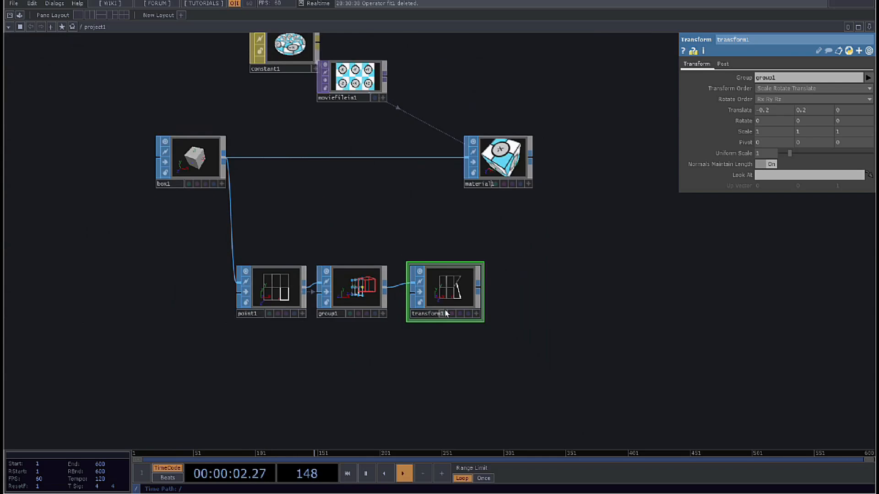
Move material1 farther away from box1 to free up space between them in the network.
scroll(444, 307, "up", 4)
scroll(463, 273, "down", 3)
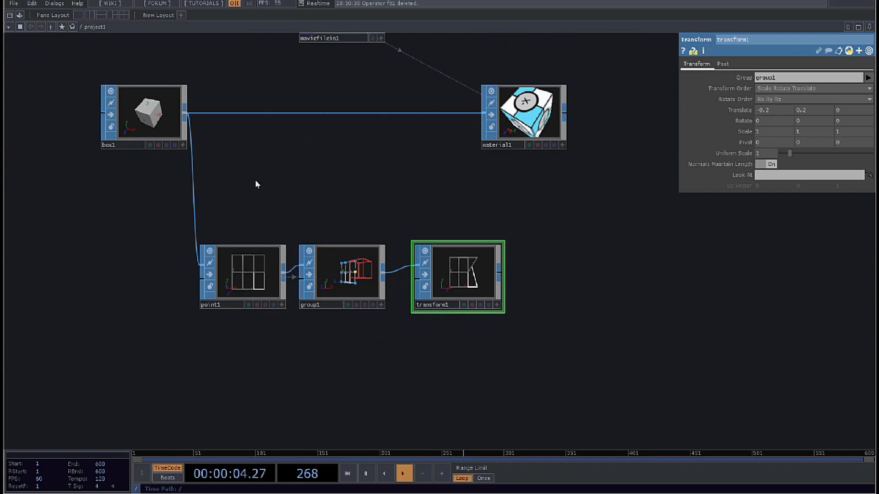
left_click(132, 113)
scroll(95, 86, "up", 6)
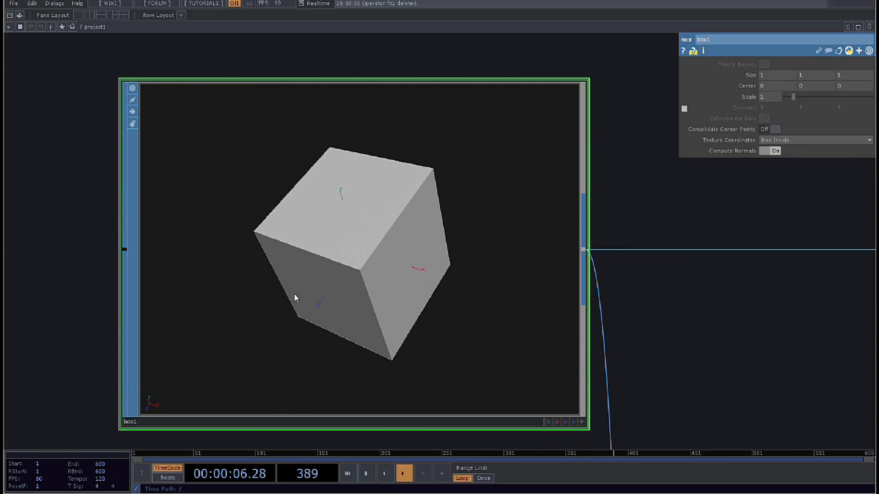
scroll(296, 278, "down", 6)
left_click_drag(475, 340, 161, 238)
left_click_drag(376, 168, 641, 150)
left_click_drag(87, 197, 238, 203)
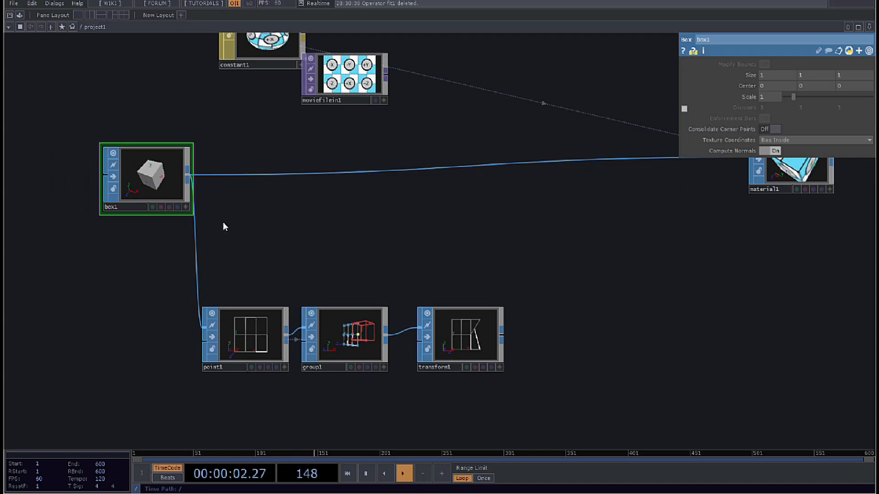
Insert a Point SOP between box1 and material1 and connect transform1 to its second input.
left_click(464, 343)
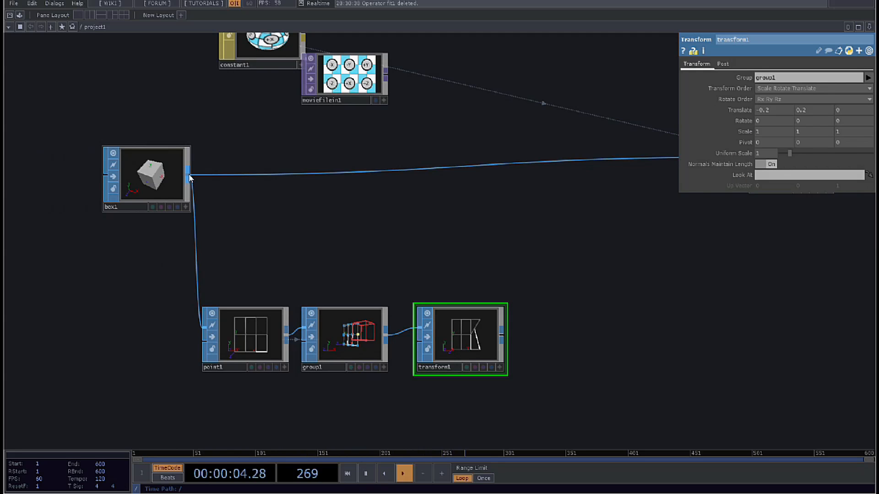
right_click(299, 174)
left_click(315, 166)
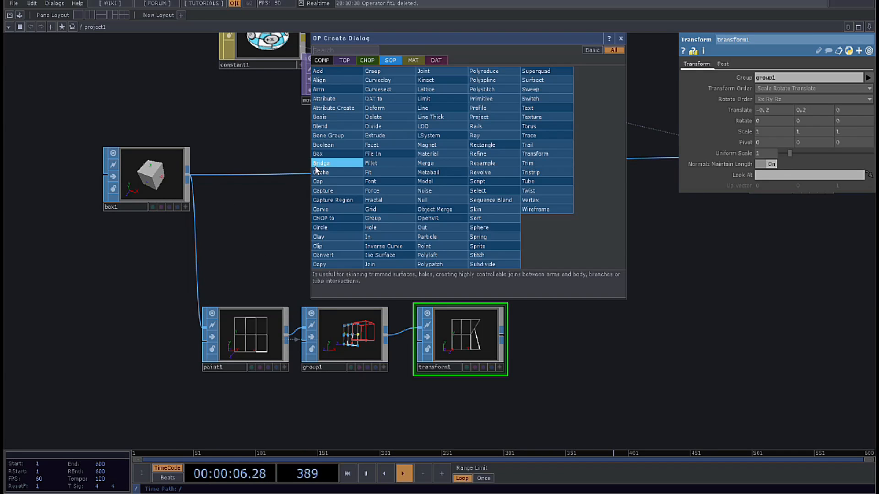
type("p")
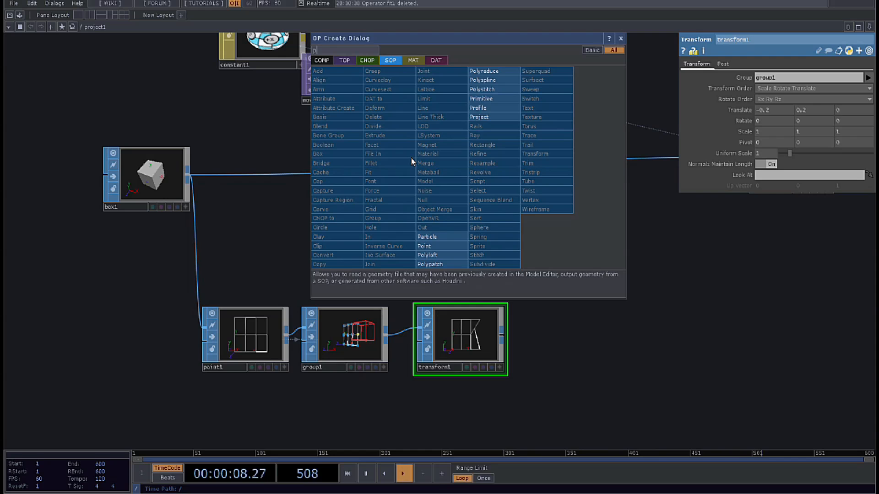
left_click(458, 249)
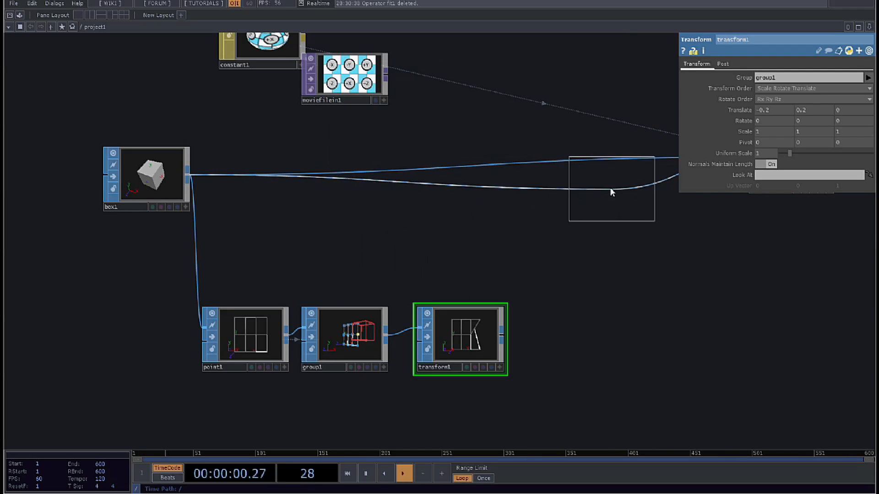
left_click(612, 192)
left_click_drag(503, 342, 571, 218)
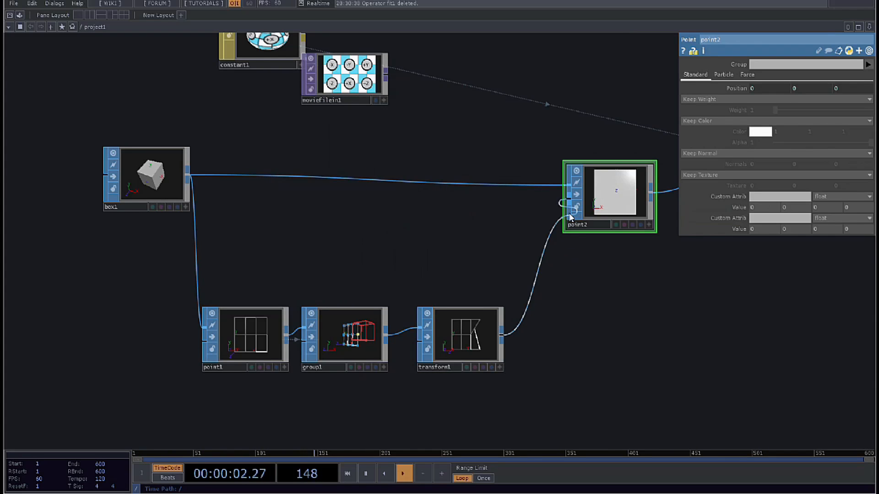
Set point2's texture option to Add Texture and copy the me.inputPoint.x expression from its X position.
scroll(659, 165, "up", 4)
left_click(685, 176)
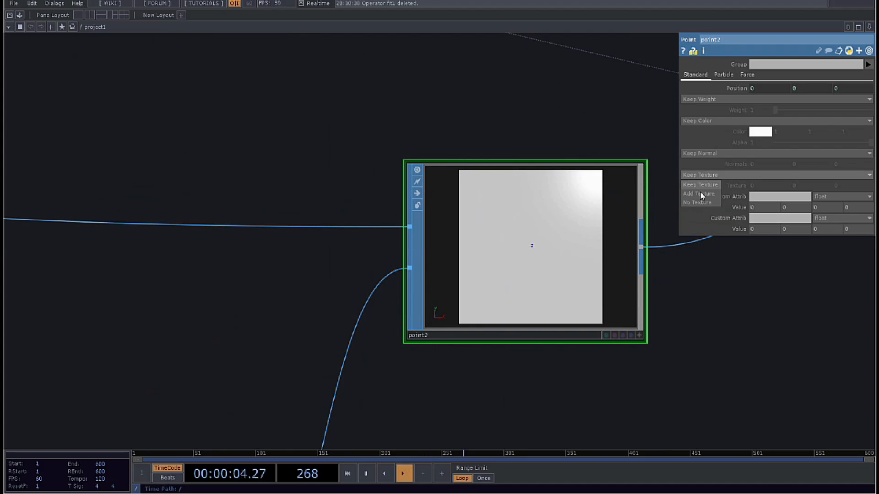
left_click(700, 192)
scroll(455, 345, "down", 5)
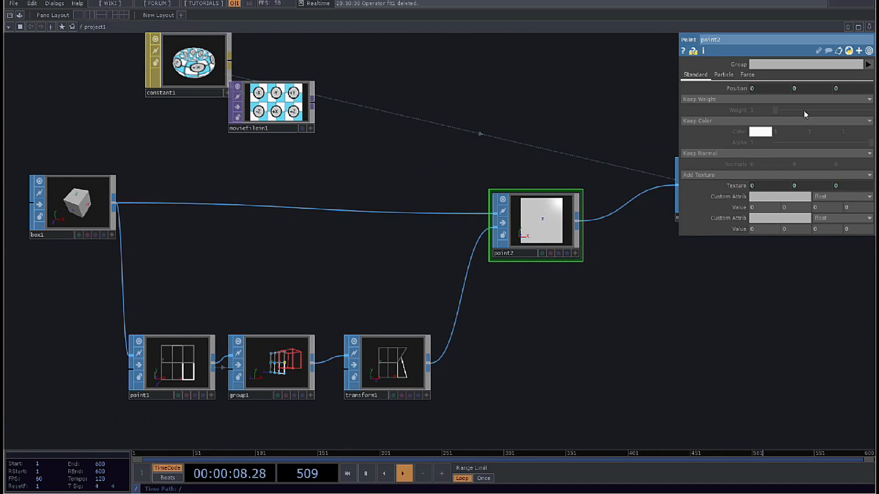
left_click(763, 89)
left_click(765, 97)
key("ctrl+c")
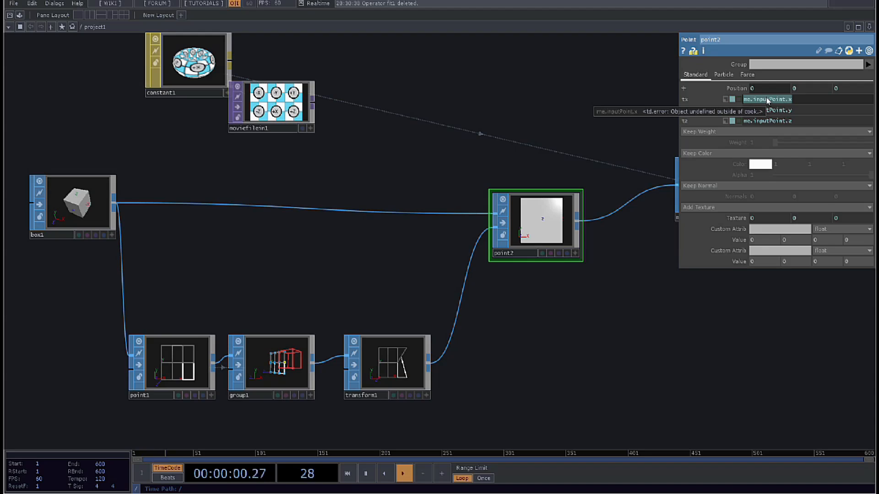
Fill point2's texture coordinates mapu, mapv and mapw with me.inputPoint.x, me.inputPoint.y and me.inputPoint.z.
left_click(737, 185)
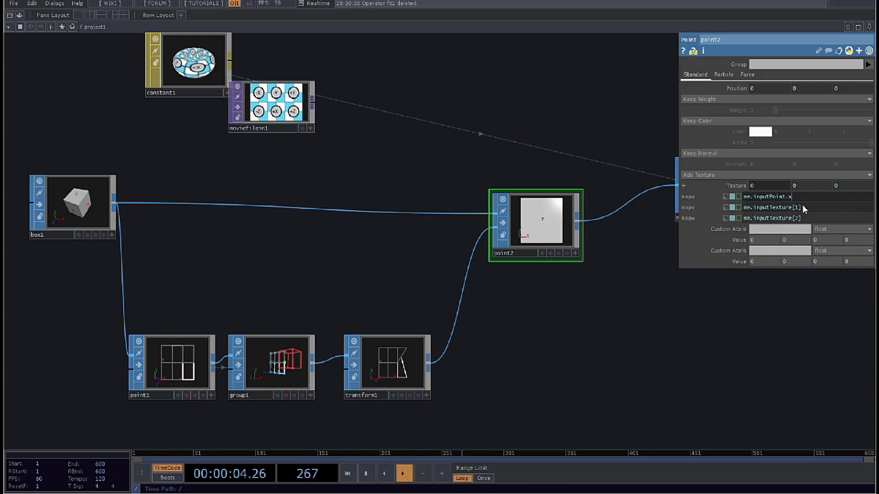
left_click(785, 210)
left_click(795, 219)
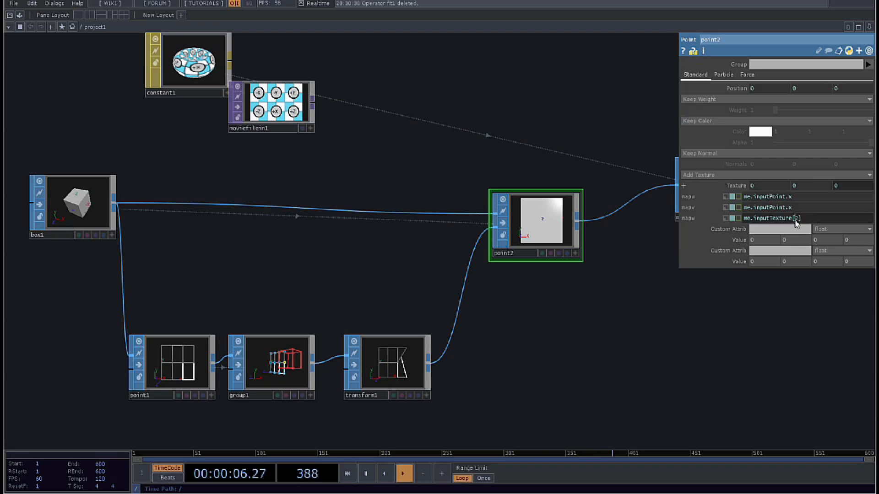
key("ctrl+a")
key("ctrl+v")
left_click(803, 209)
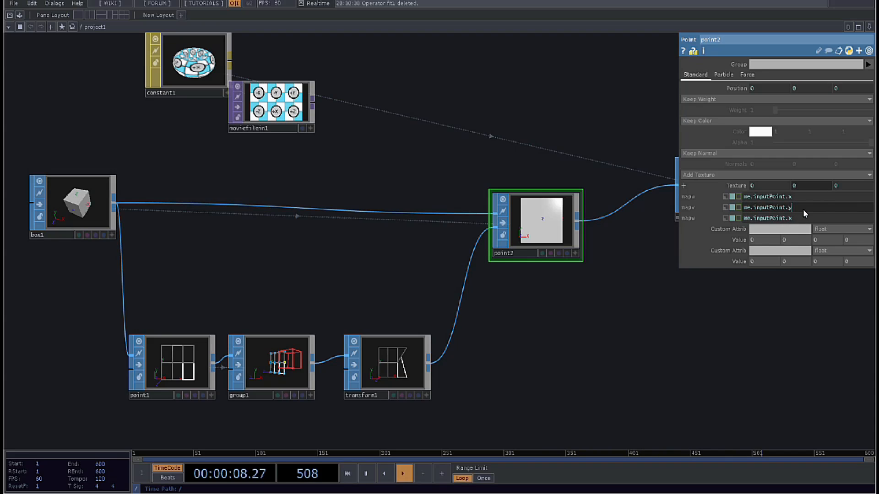
type("y")
key("Tab")
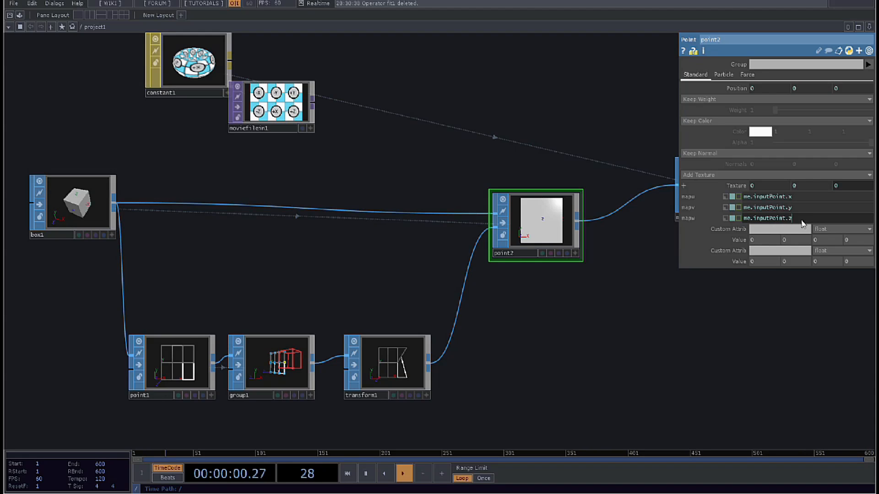
Change the three texture expressions to read the second input: me.inputPoint2.x, me.inputPoint2.y and me.inputPoint2.z.
left_click(786, 199)
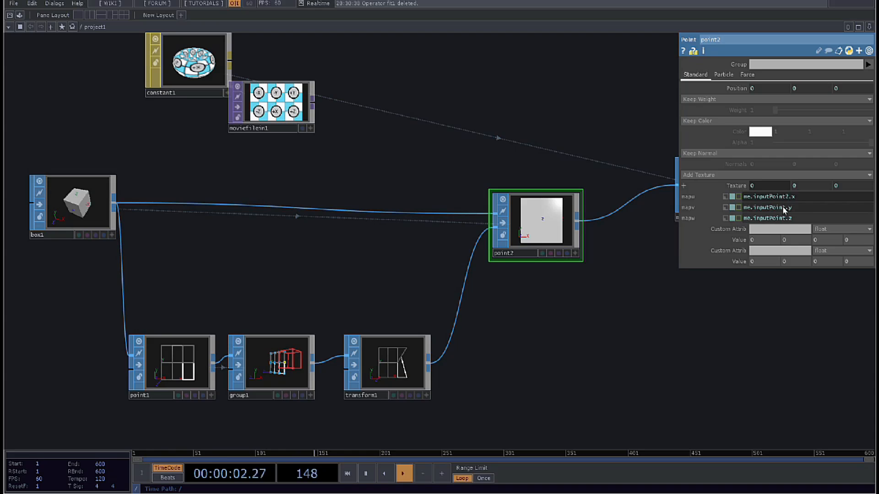
left_click(785, 209)
type("2")
left_click(785, 220)
type("2")
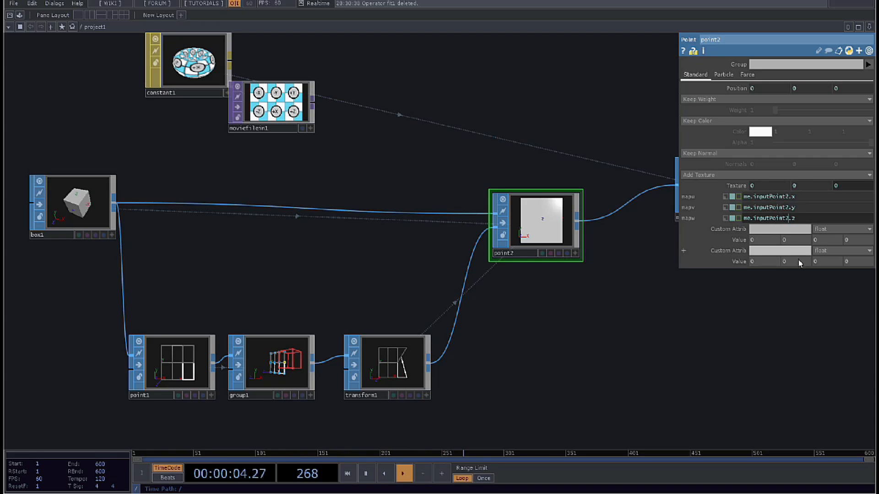
left_click(768, 354)
Activate material1's viewer and tumble the textured box to examine the modified mapping.
left_click_drag(562, 263, 441, 279)
scroll(639, 210, "up", 5)
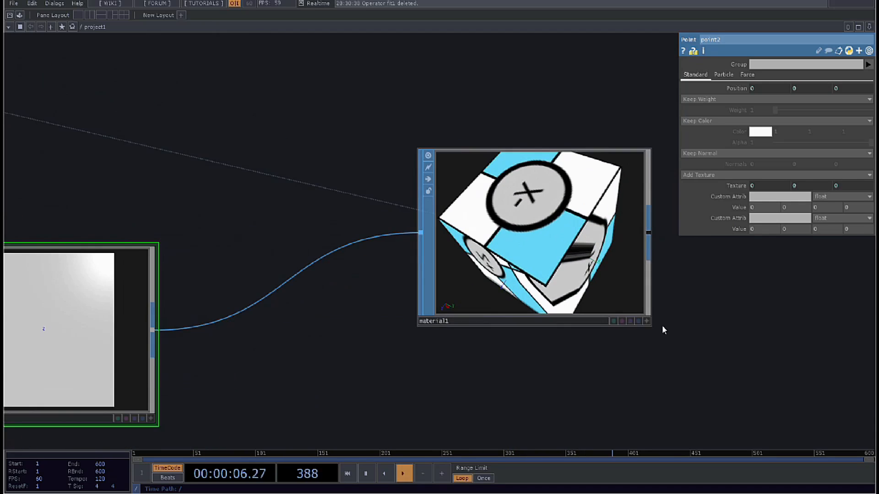
left_click(646, 321)
left_click_drag(597, 287, 528, 215)
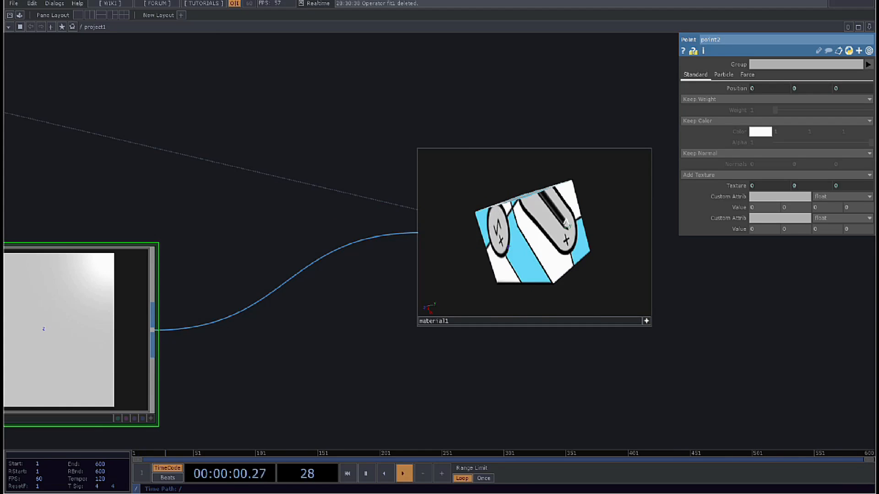
left_click_drag(553, 242, 486, 228)
scroll(616, 131, "down", 5)
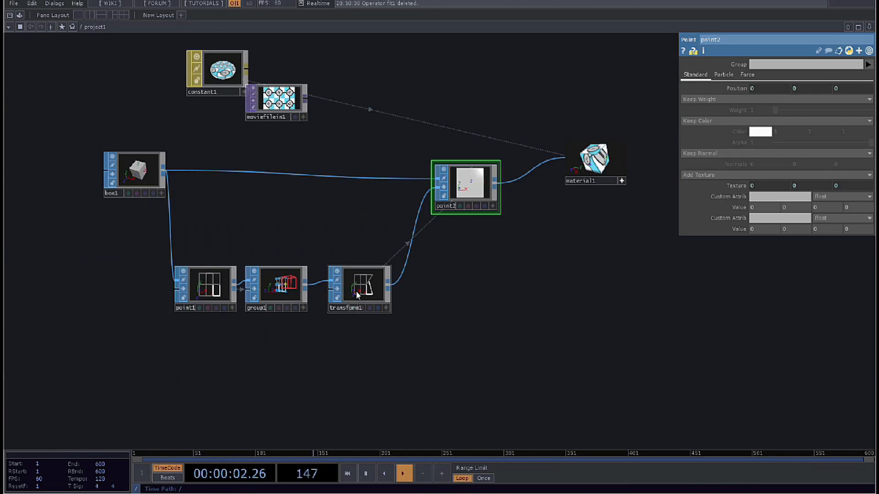
Set transform1's X Translate to 0.1 while watching the texture on material1.
left_click(357, 295)
scroll(623, 142, "up", 5)
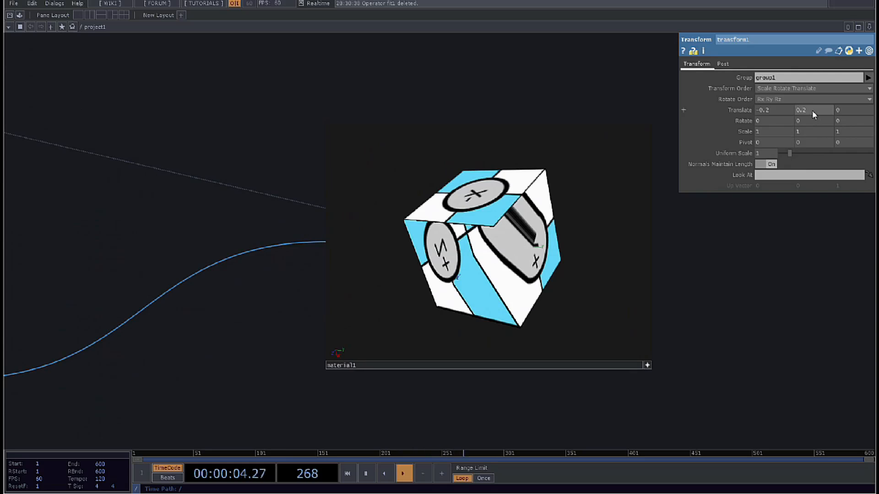
left_click(812, 111)
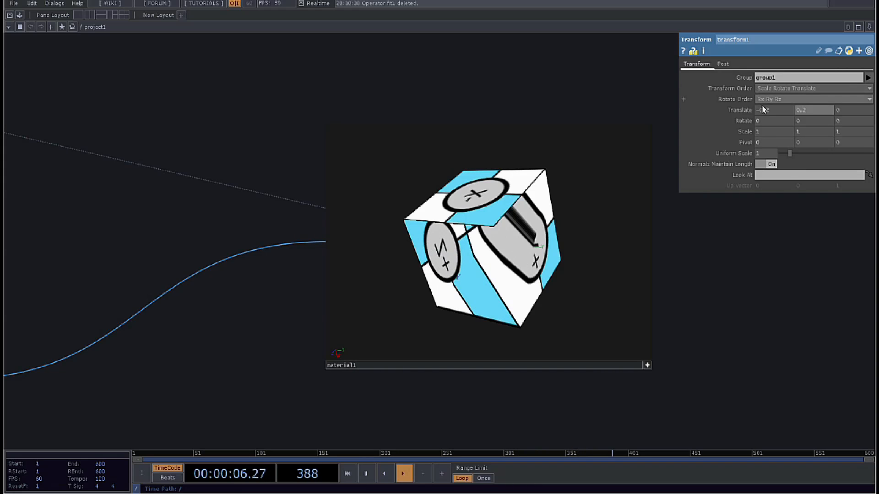
middle_click_drag(767, 100, 806, 121)
scroll(524, 262, "up", 3)
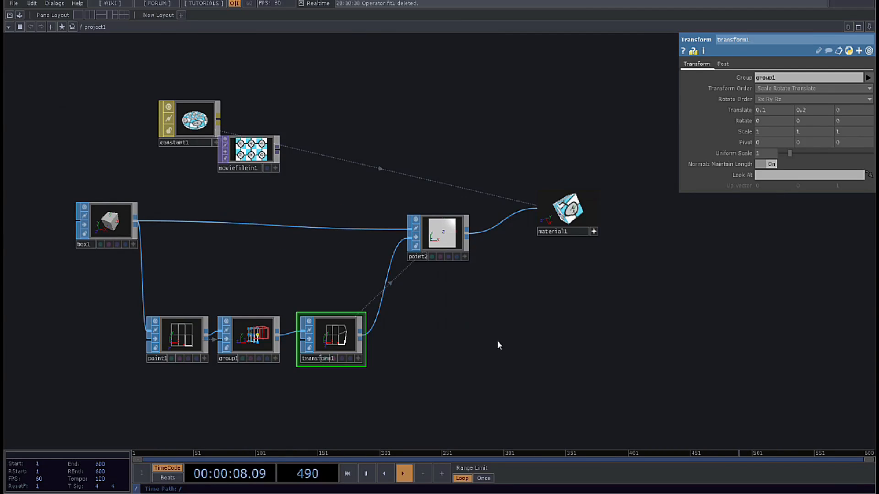
Select all the operators in the network and move them together.
left_click_drag(498, 341, 518, 328)
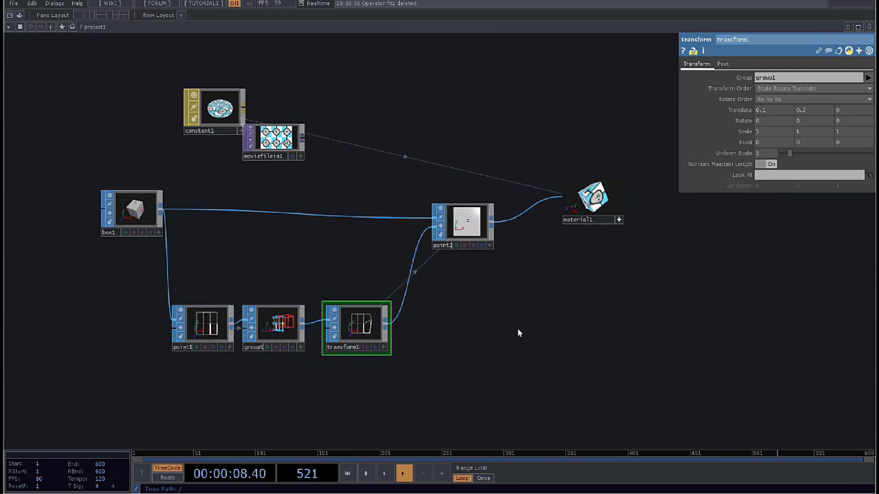
scroll(484, 308, "up", 4)
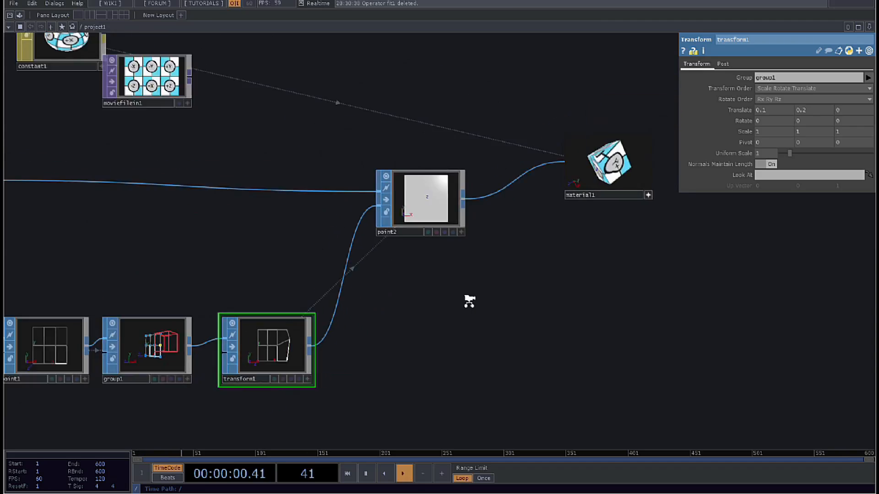
scroll(468, 301, "down", 6)
right_click_drag(182, 148, 533, 367)
key("ctrl+c")
key("ctrl+v")
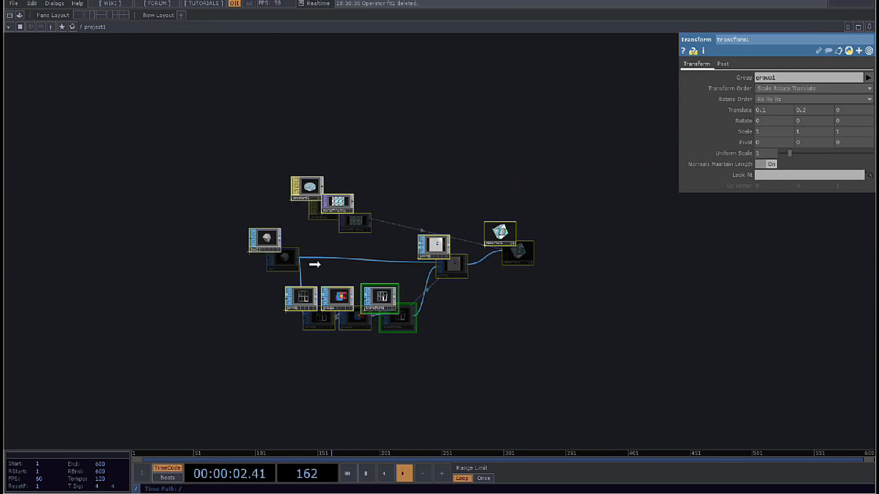
Examine the operator chain from box1 through point1, group1, transform1 and point2 to material1.
scroll(61, 70, "up", 5)
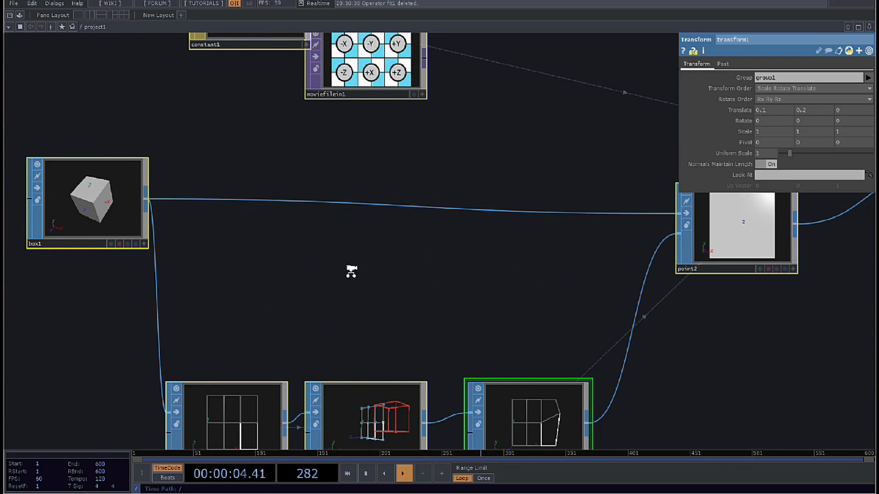
scroll(351, 271, "down", 5)
left_click_drag(497, 372, 310, 238)
scroll(310, 238, "up", 5)
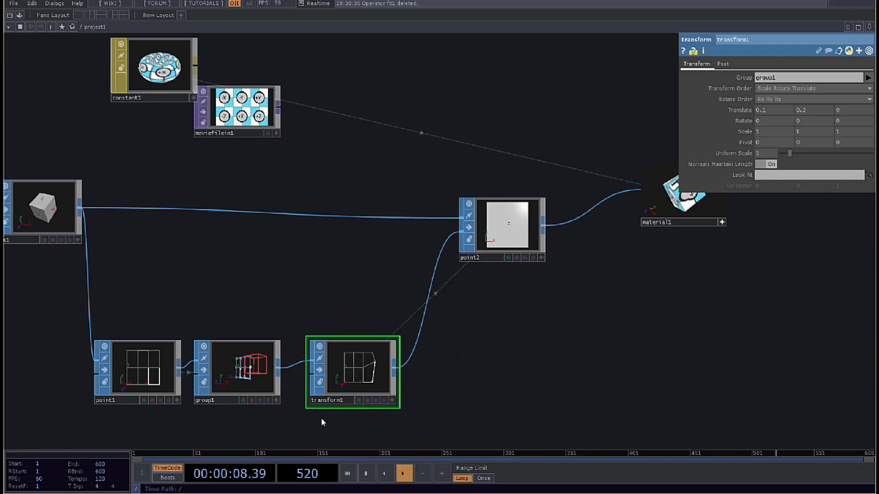
scroll(370, 391, "down", 5)
scroll(157, 240, "up", 5)
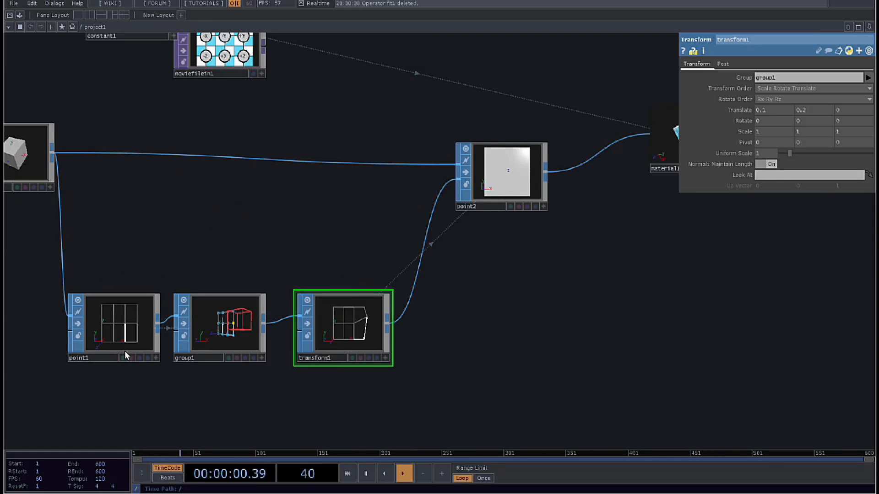
scroll(255, 228, "down", 5)
scroll(476, 300, "up", 5)
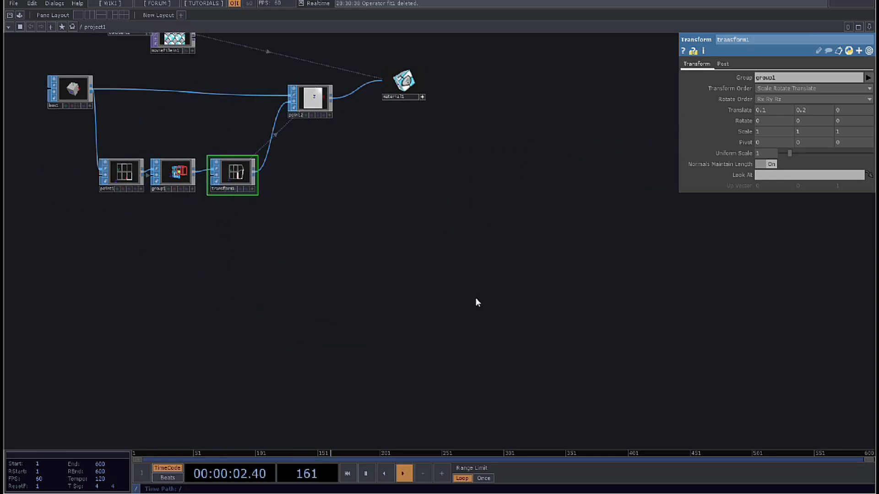
Add a Grid SOP in the empty area below the existing network.
key("Tab")
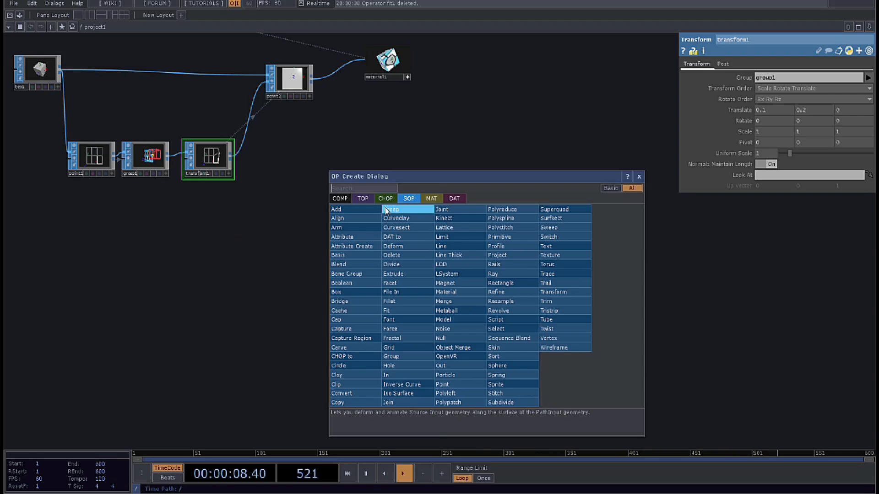
type("r")
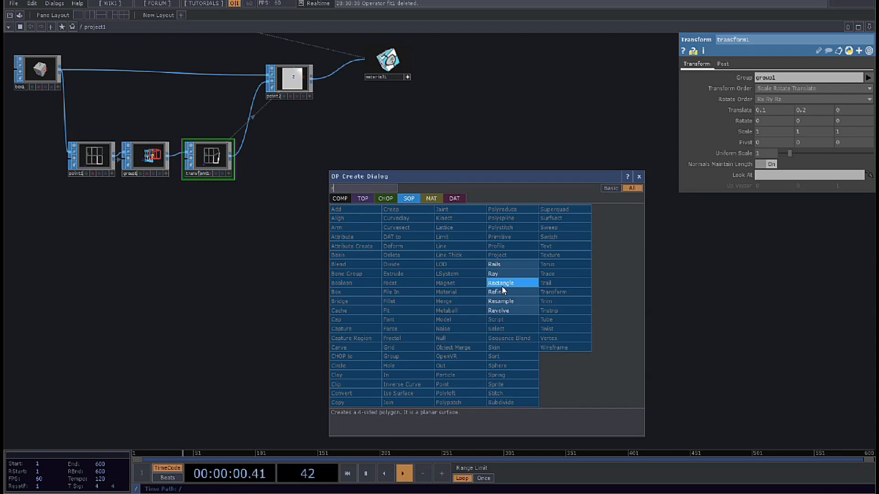
type("egr")
left_click(407, 350)
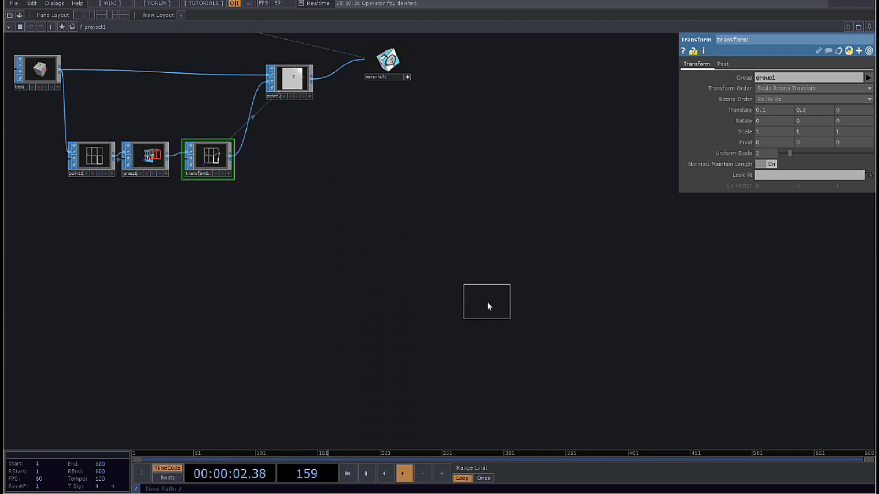
left_click(487, 301)
key("shift+h")
Activate grid1's viewer and display its geometry as wireframe.
left_click(771, 74)
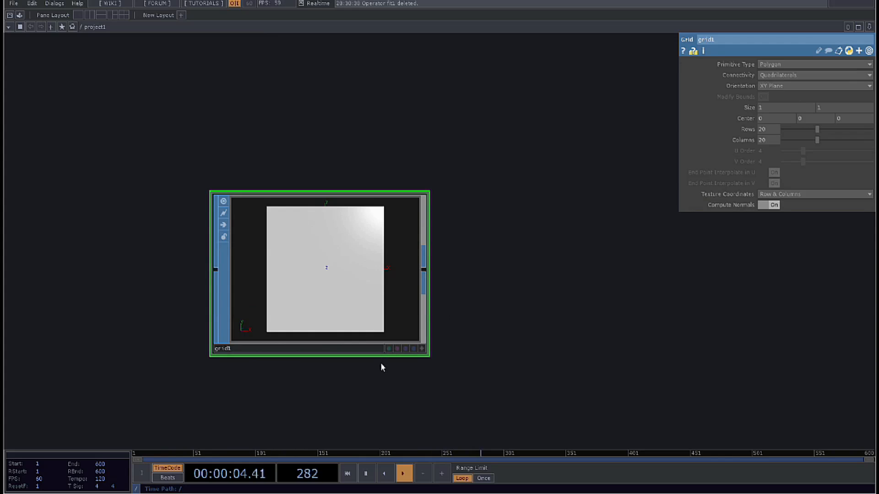
left_click(421, 349)
scroll(320, 272, "up", 5)
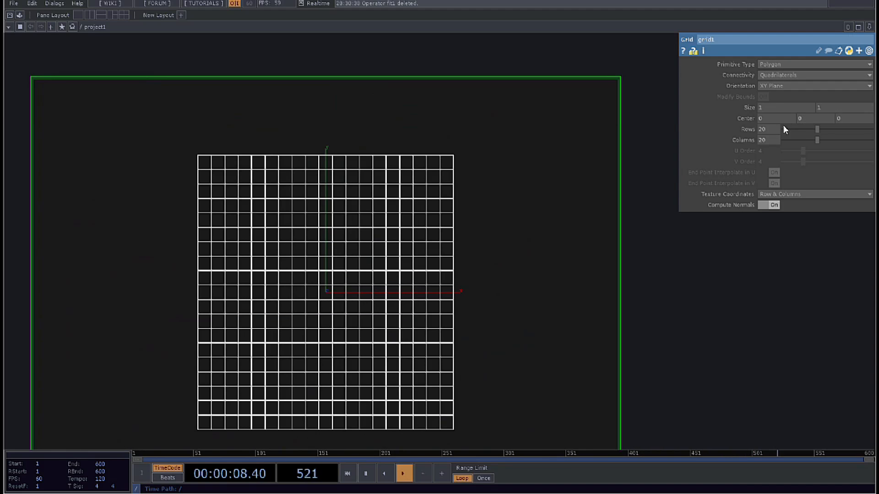
Set grid1's rows and columns both to 5 and deactivate its viewer.
left_click(768, 139)
type("5")
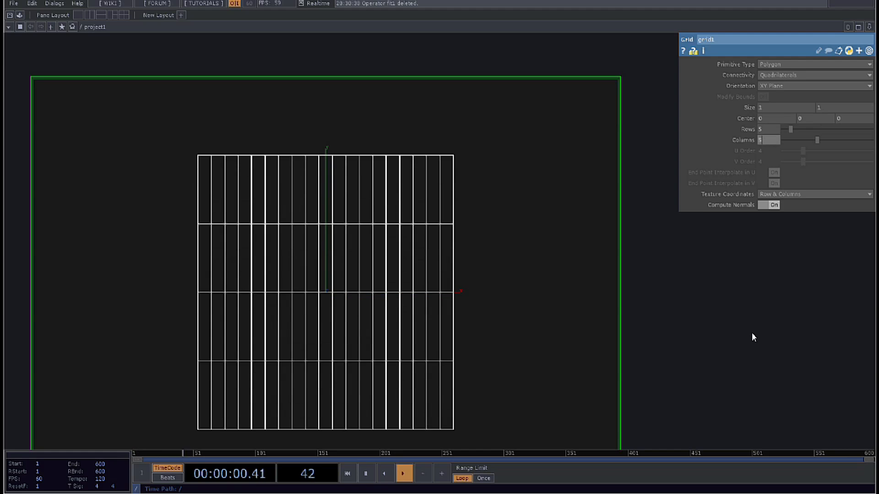
left_click(751, 333)
scroll(271, 279, "down", 5)
scroll(305, 289, "up", 3)
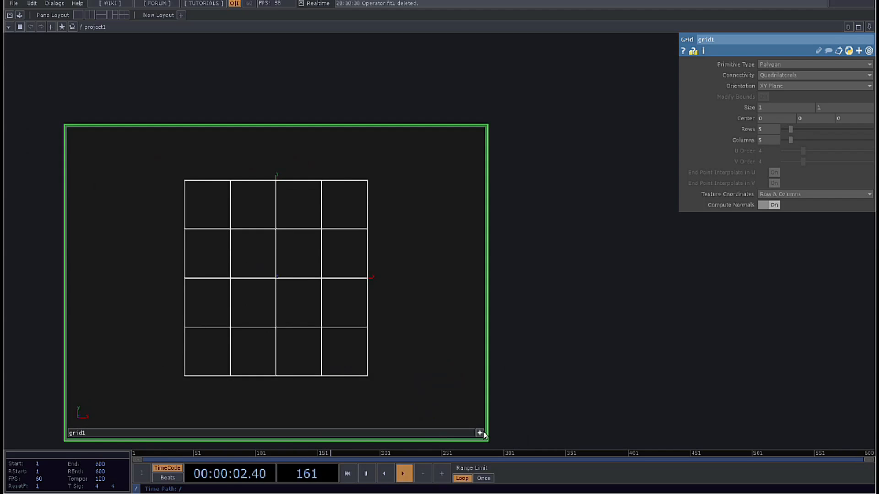
left_click(480, 433)
Create a SOP to DAT from grid1 that extracts the grid's points.
left_click_drag(561, 360, 254, 302)
scroll(253, 302, "down", 2)
left_click(204, 255)
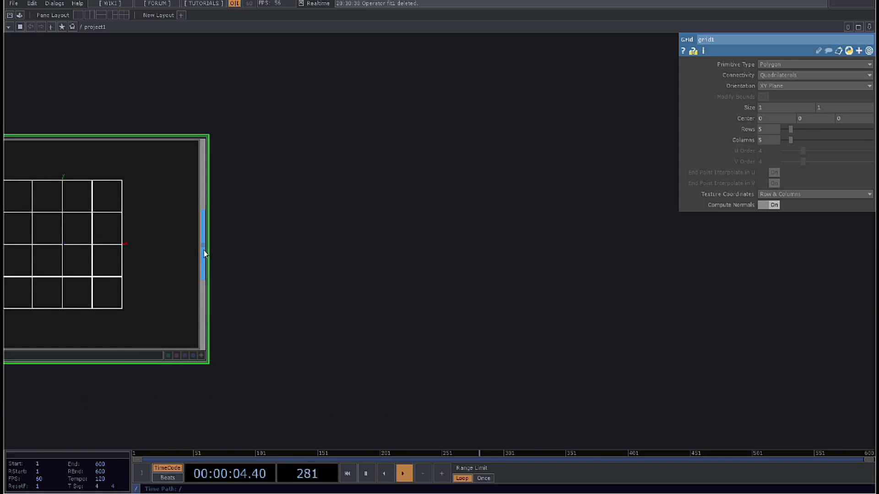
left_click(325, 143)
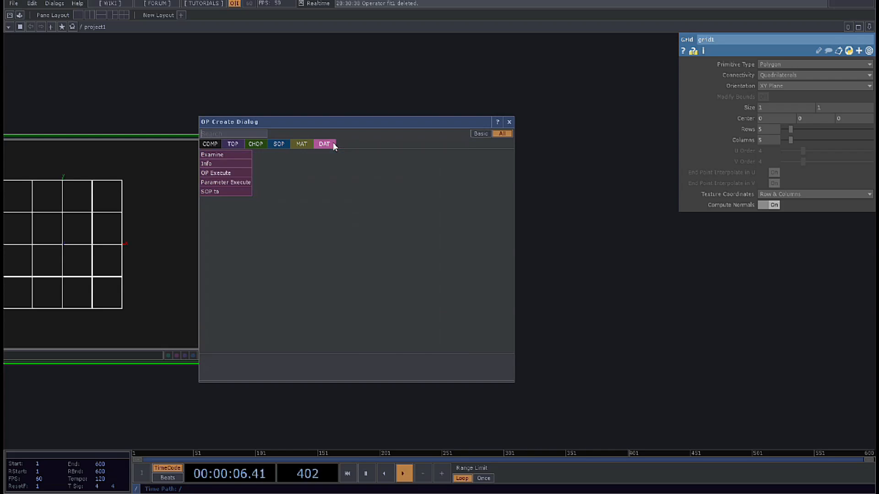
left_click(224, 195)
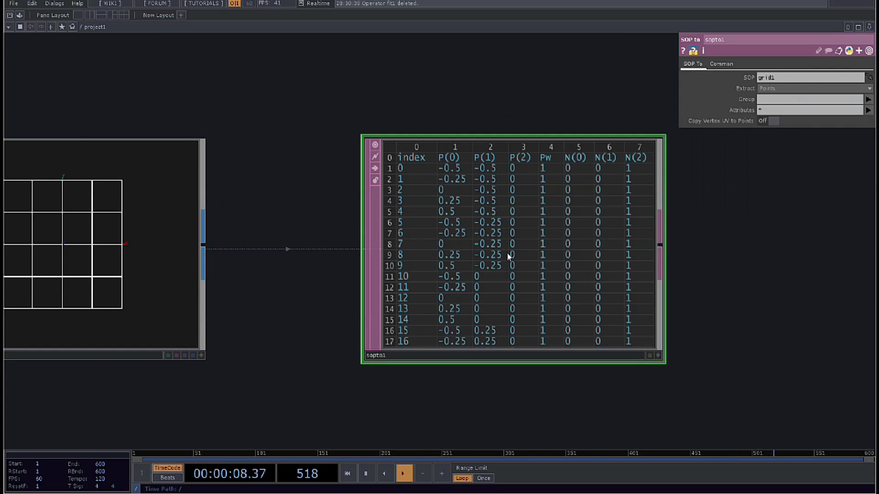
Move sopto1 directly below grid1 in the network.
scroll(642, 224, "up", 3)
scroll(355, 167, "down", 5)
scroll(328, 87, "up", 5)
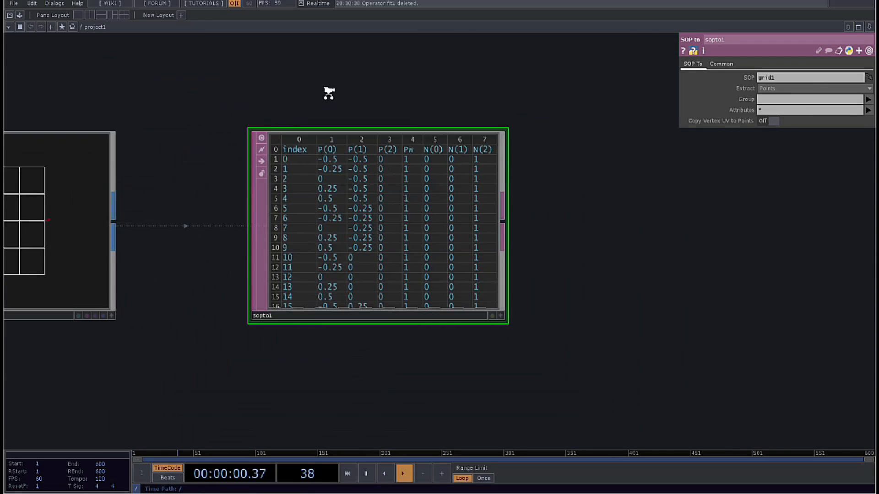
scroll(332, 146, "down", 7)
left_click_drag(321, 181, 86, 337)
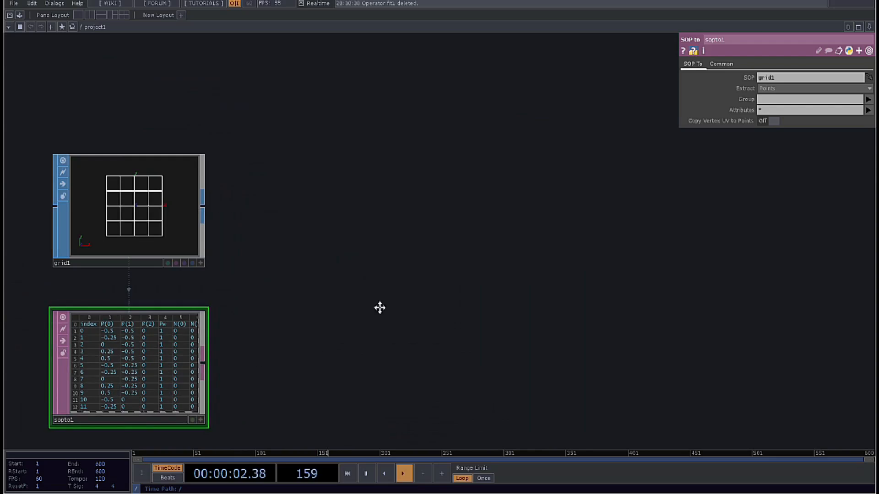
Examine sopto1's table of point indices, positions and normals in relation to the grid geometry.
left_click_drag(381, 308, 541, 180)
scroll(252, 228, "up", 5)
scroll(240, 216, "up", 2)
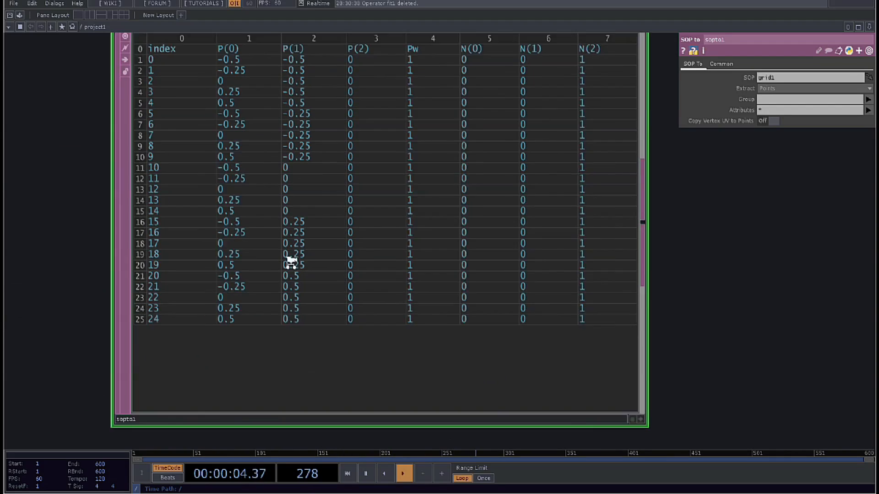
scroll(241, 229, "down", 6)
scroll(239, 289, "up", 4)
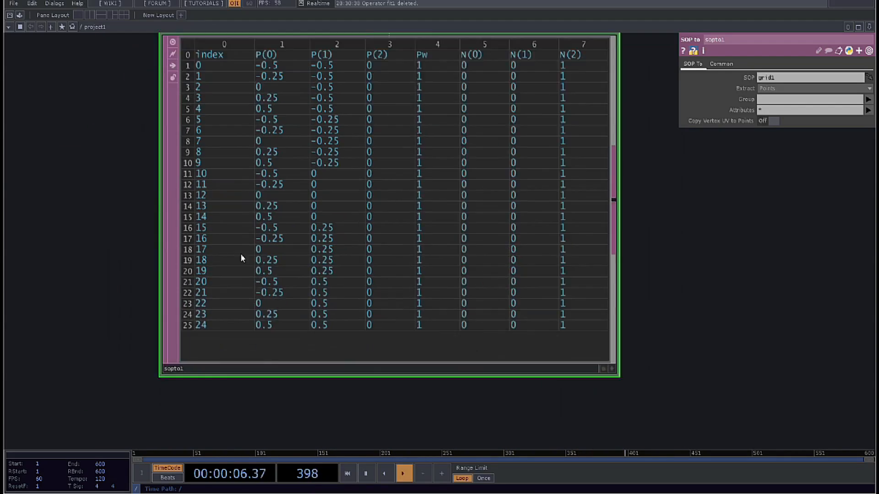
scroll(269, 224, "down", 4)
scroll(207, 205, "up", 3)
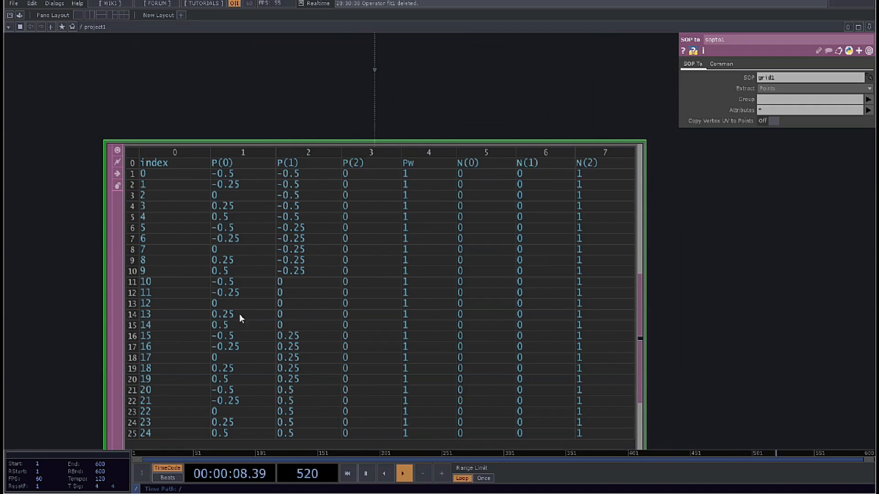
scroll(283, 385, "down", 3)
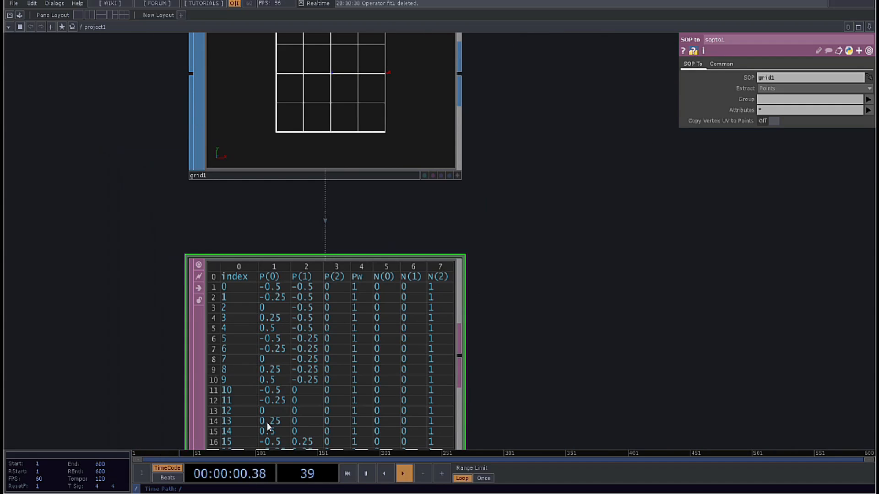
scroll(410, 326, "up", 3)
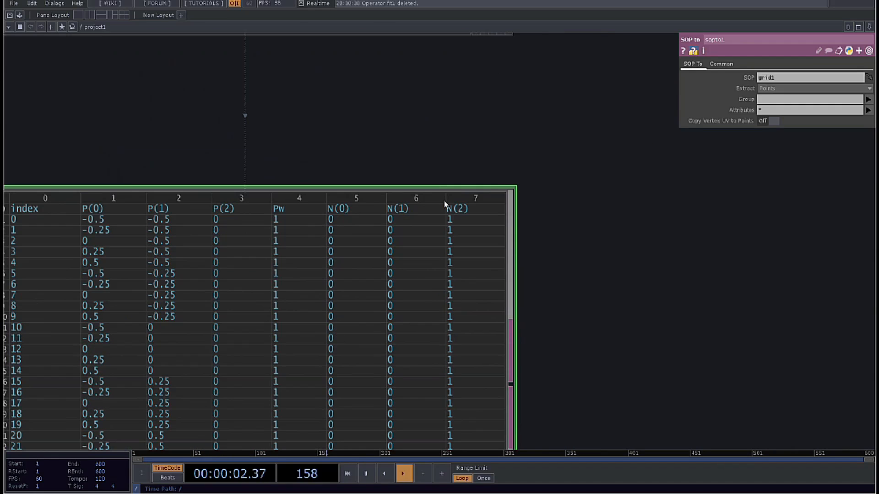
left_click_drag(352, 165, 392, 149)
left_click_drag(380, 109, 511, 95)
scroll(210, 247, "down", 6)
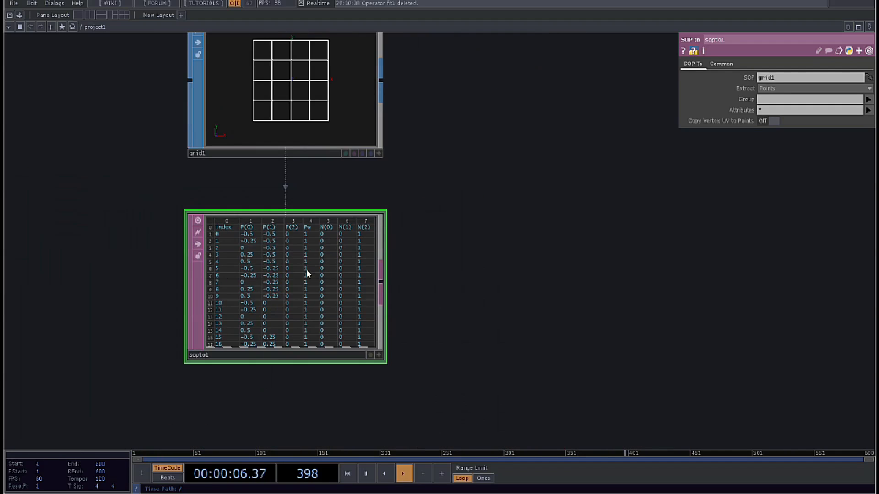
Add a DAT to SOP wired from grid1's output and place it to the right of the grid.
left_click_drag(549, 315, 425, 409)
scroll(324, 314, "down", 2)
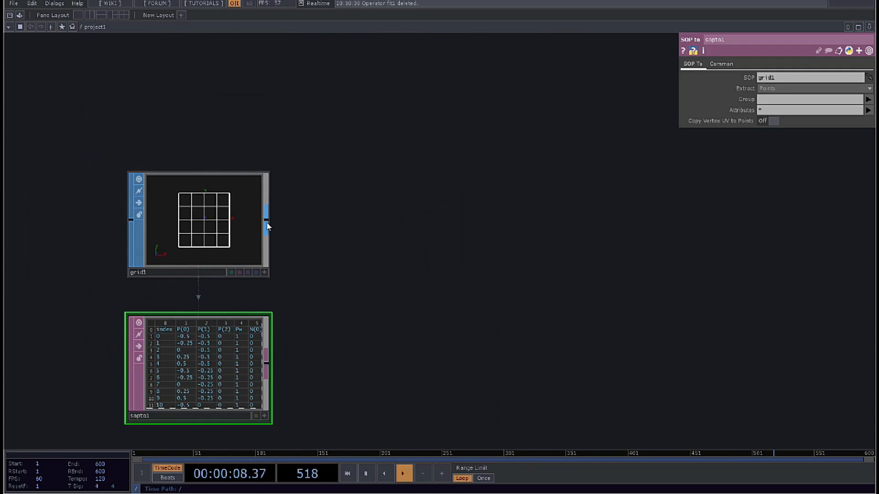
right_click(267, 224)
type("da")
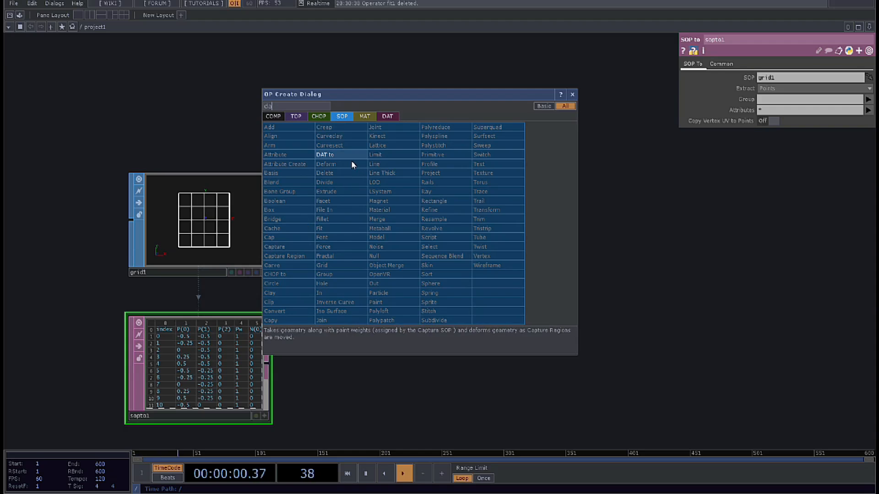
key("Return")
left_click(572, 229)
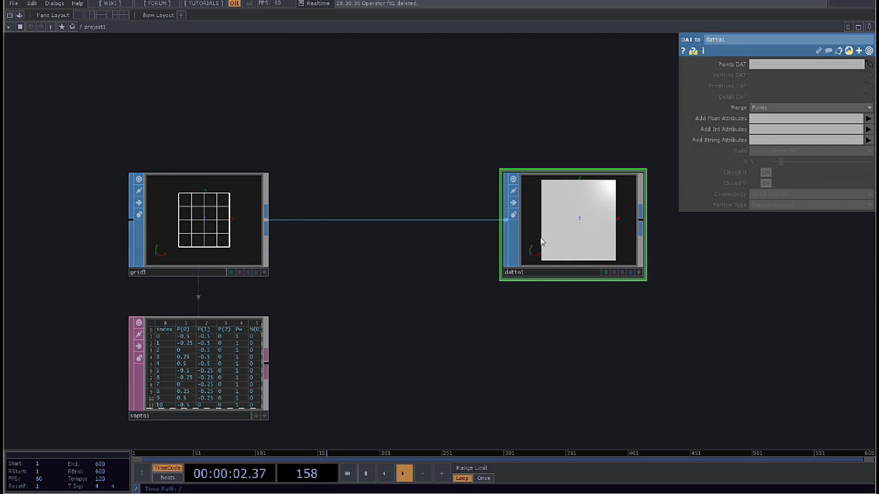
Add a Null DAT after sopto1 and assign null1 as the Points DAT of datto1.
left_click_drag(262, 283, 248, 213)
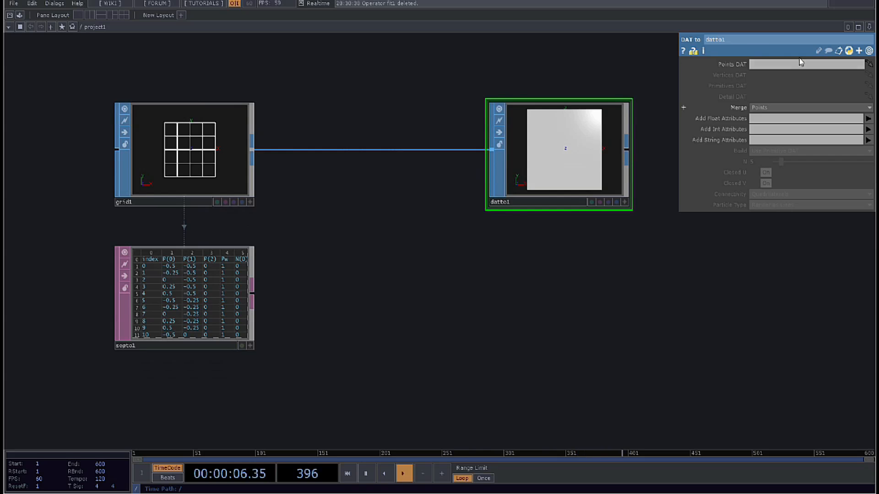
right_click(255, 296)
left_click(318, 223)
left_click(498, 298)
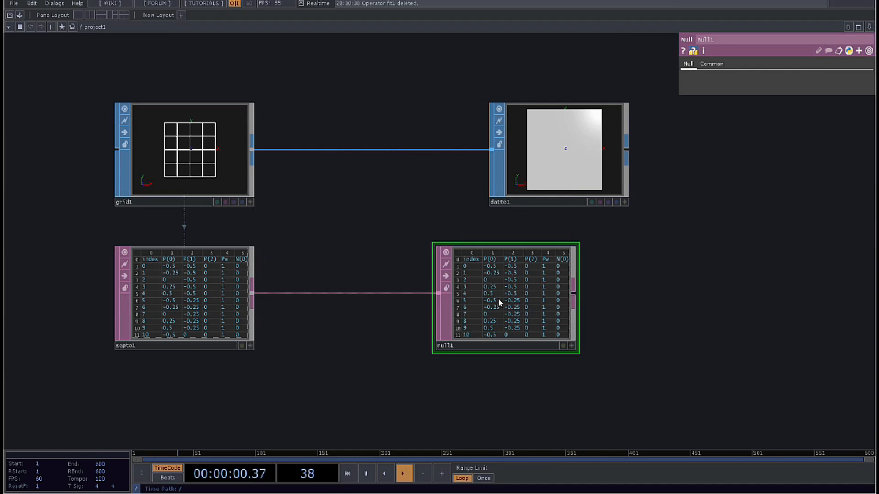
left_click_drag(499, 301, 784, 66)
left_click(560, 198)
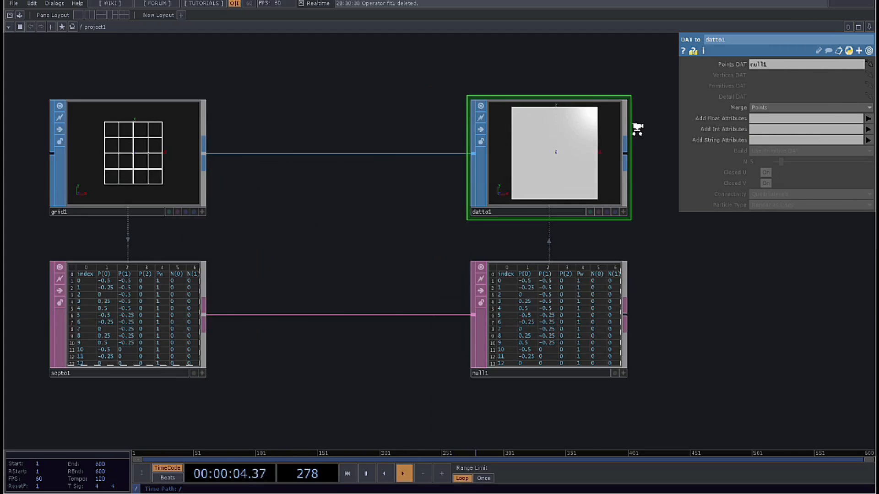
Activate datto1's viewer and display its geometry as wireframe.
scroll(637, 128, "up", 5)
scroll(412, 169, "down", 7)
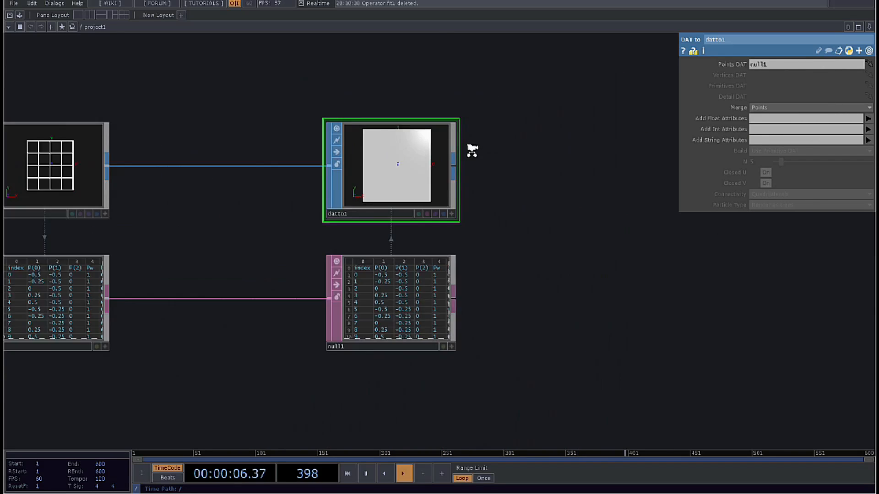
scroll(471, 147, "up", 5)
scroll(526, 216, "down", 6)
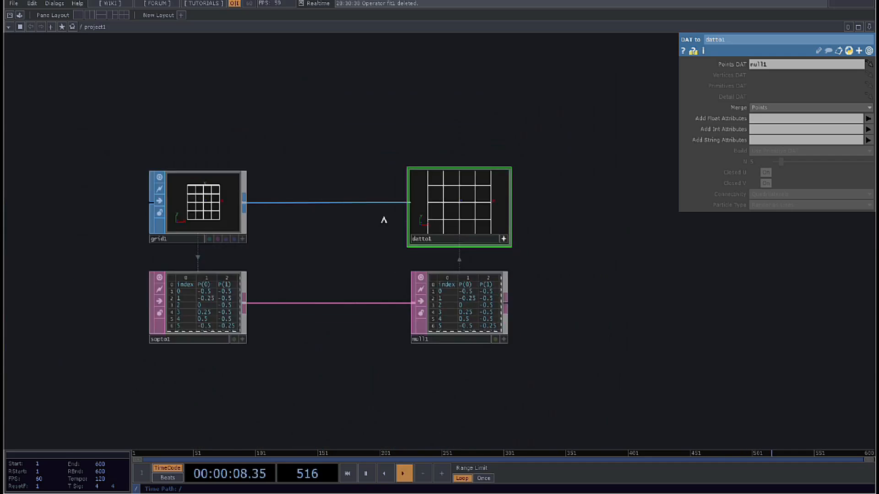
Review sopto1's point position columns and add a Table DAT below it.
scroll(284, 334, "up", 5)
left_click_drag(308, 325, 438, 263)
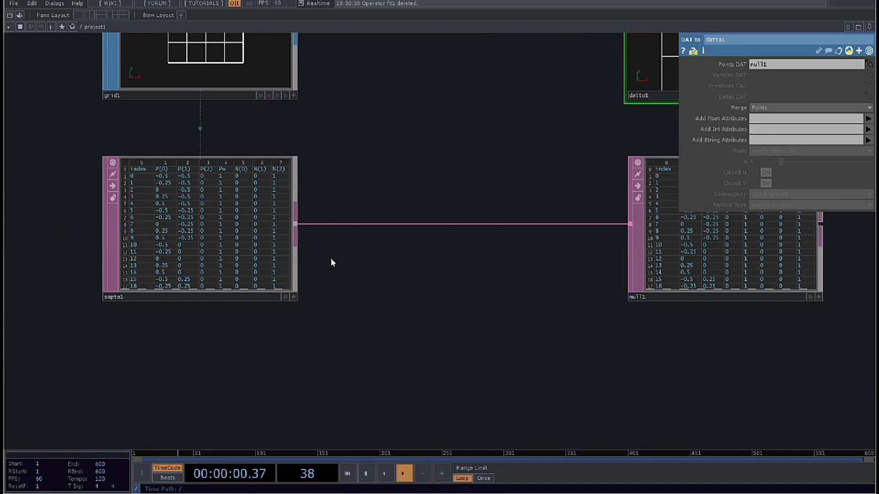
scroll(316, 243, "down", 3)
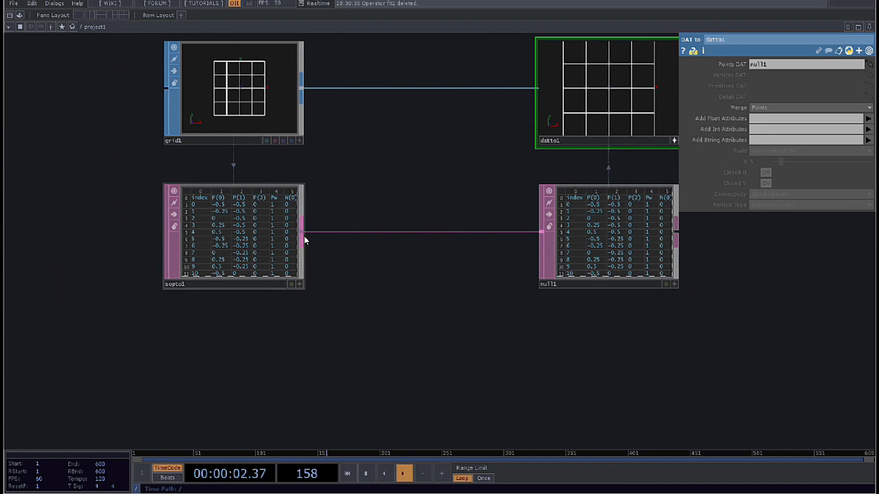
scroll(230, 211, "up", 3)
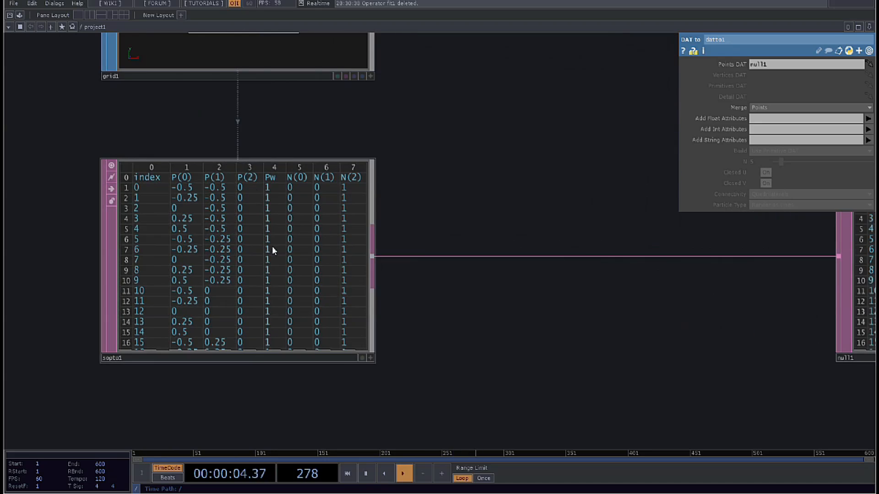
scroll(199, 227, "up", 2)
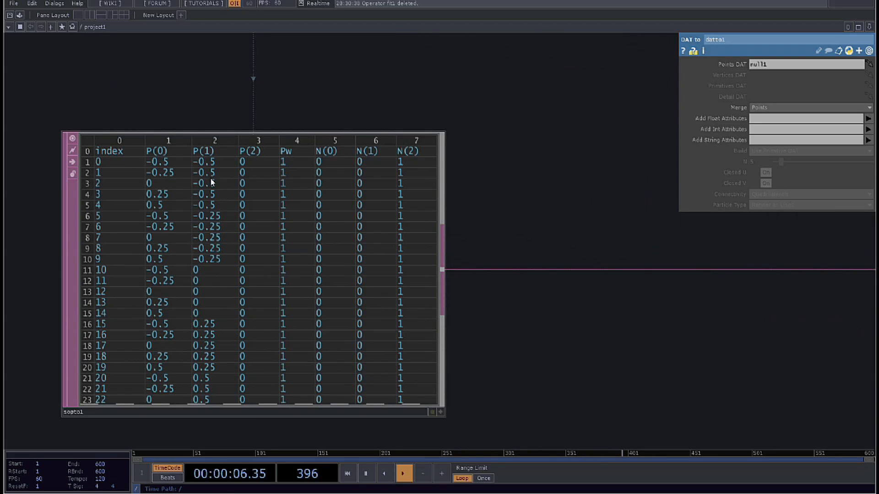
scroll(277, 290, "down", 5)
key("Tab")
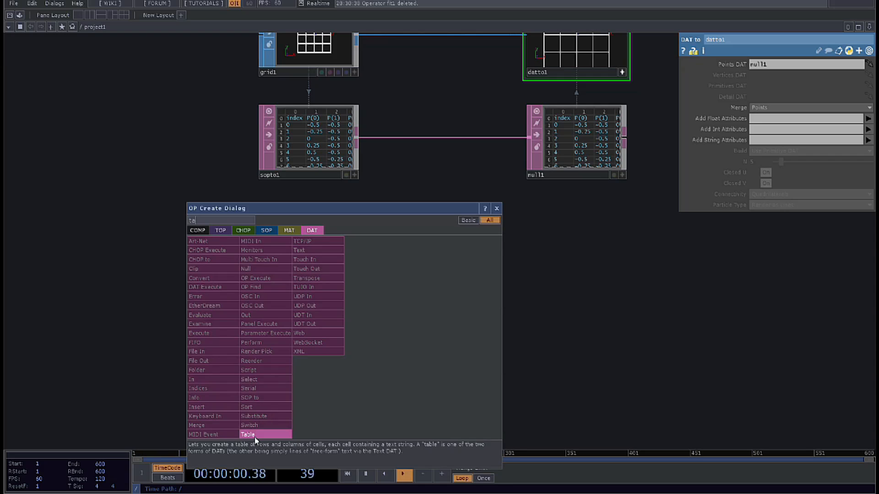
left_click(254, 436)
left_click(306, 243)
Enable Exact Dimensions on table1, with rows referencing sopto1's row count and columns set to 2.
scroll(310, 143, "up", 3)
left_click(311, 140)
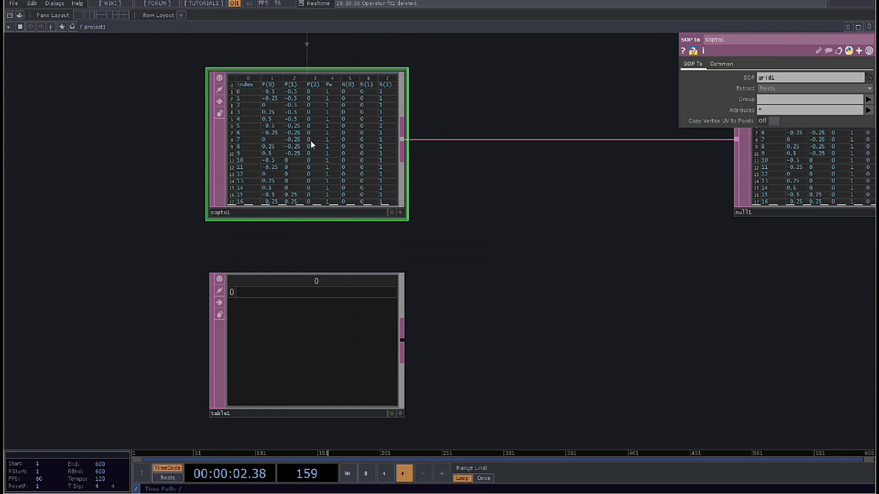
left_click(336, 313)
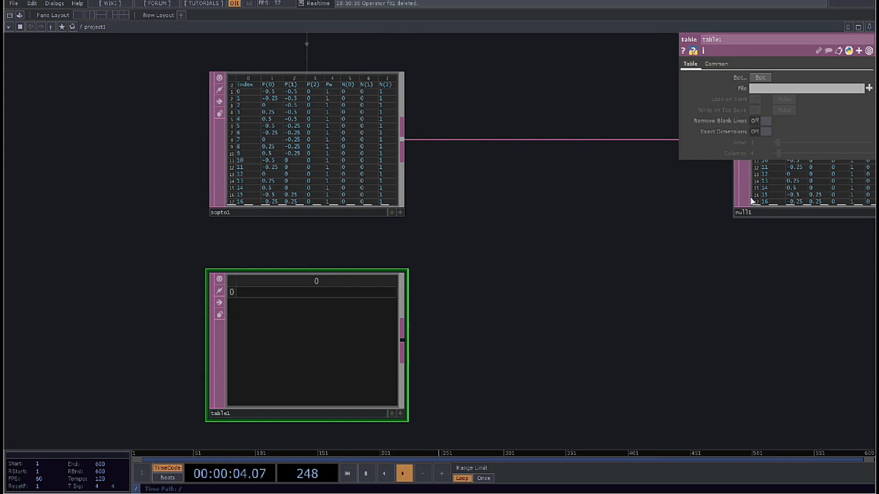
left_click(762, 133)
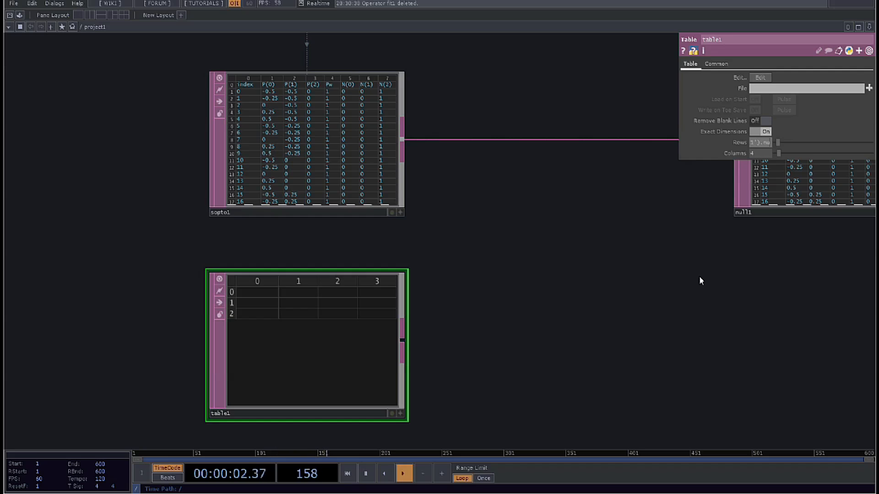
key("Return")
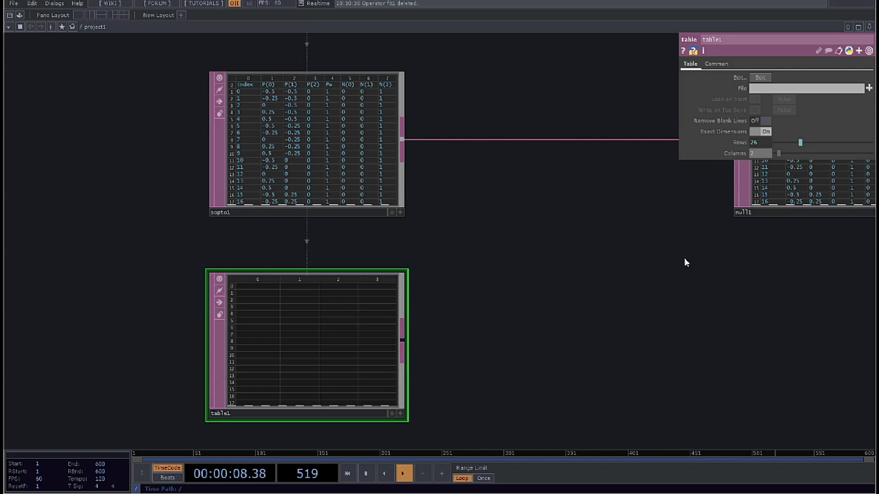
scroll(243, 349, "up", 5)
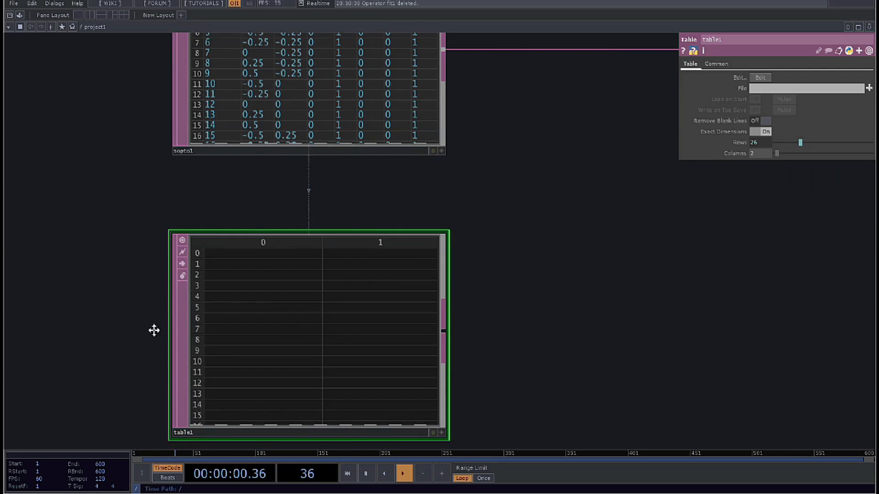
scroll(144, 395, "up", 2)
scroll(184, 349, "down", 7)
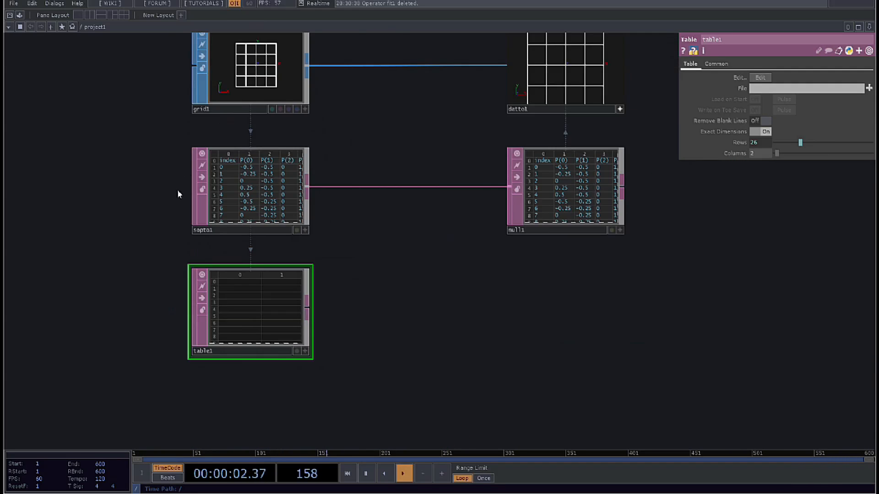
scroll(178, 201, "up", 4)
scroll(181, 230, "up", 3)
scroll(220, 380, "down", 7)
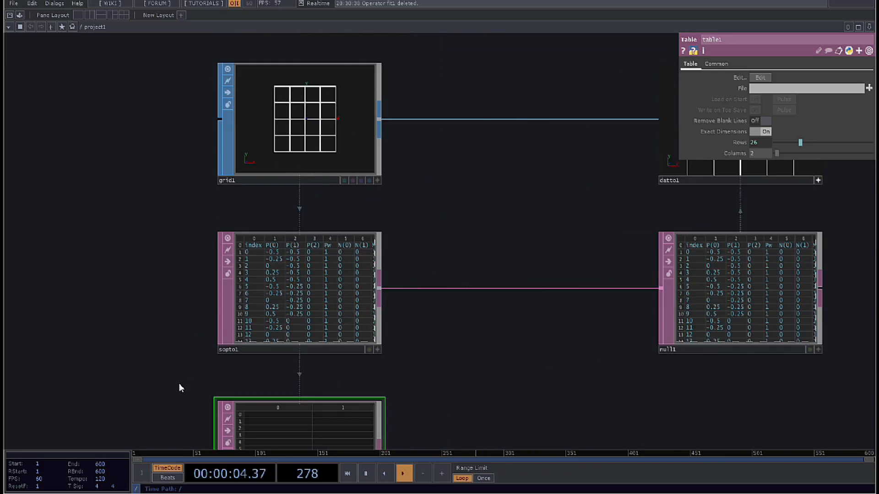
Activate table1's viewer and enter the headers x and y in the two cells of row 0.
left_click_drag(178, 383, 187, 233)
left_click(384, 368)
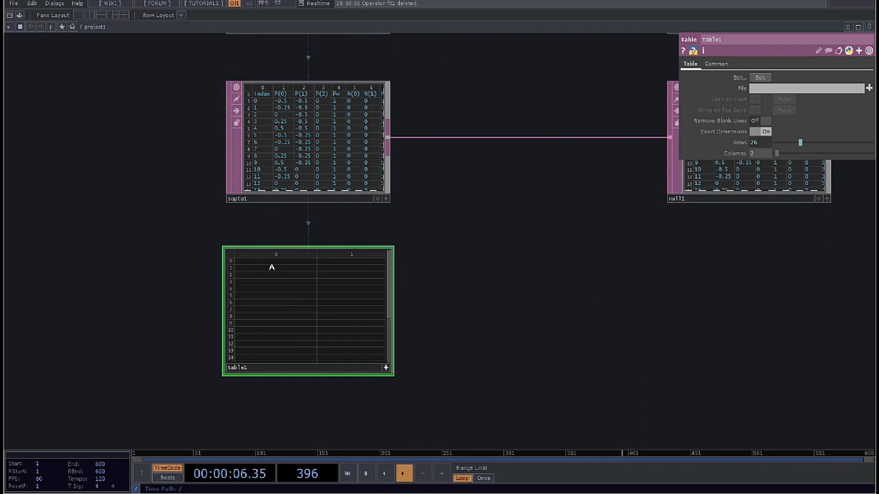
left_click(273, 263)
type("x")
left_click(349, 266)
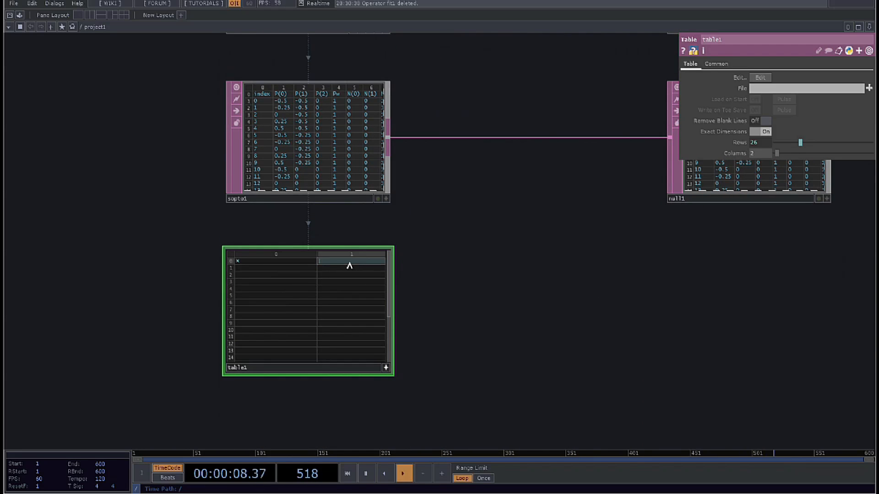
type("y")
key("Return")
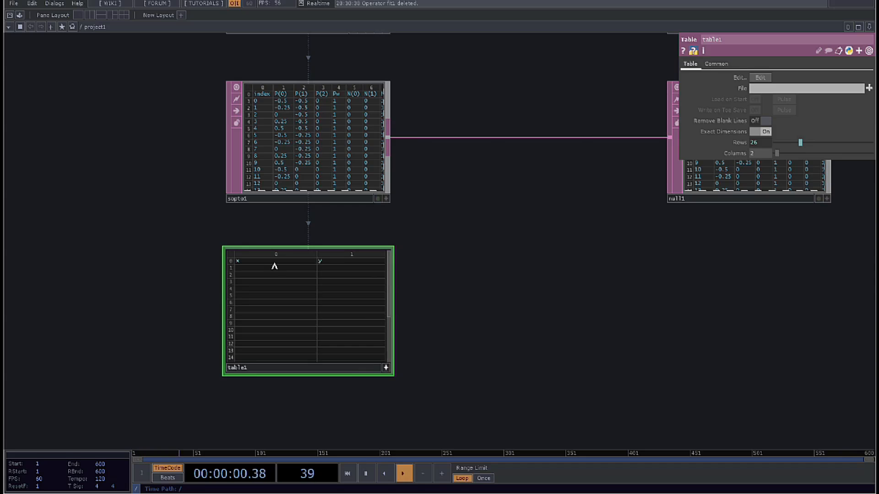
Extend table1's Rows expression to op('sopto1').numRows-1 so the header row is left out.
scroll(411, 273, "up", 3)
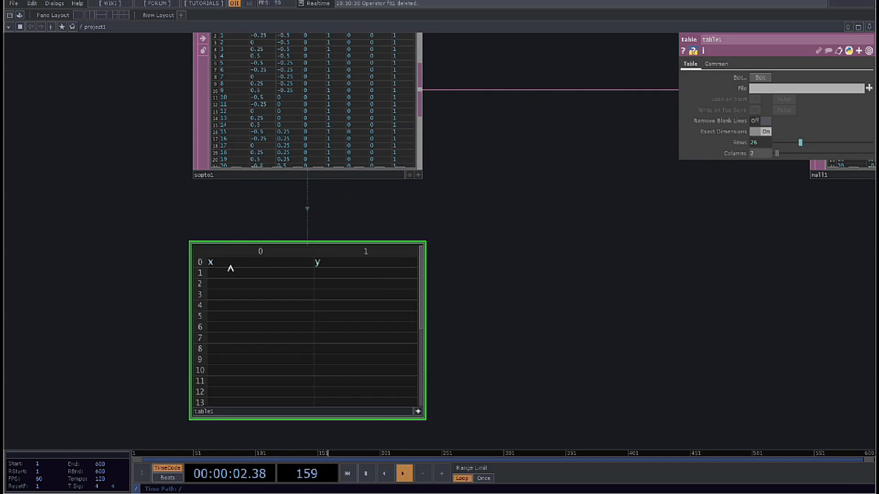
left_click_drag(314, 121, 325, 219)
scroll(281, 224, "down", 3)
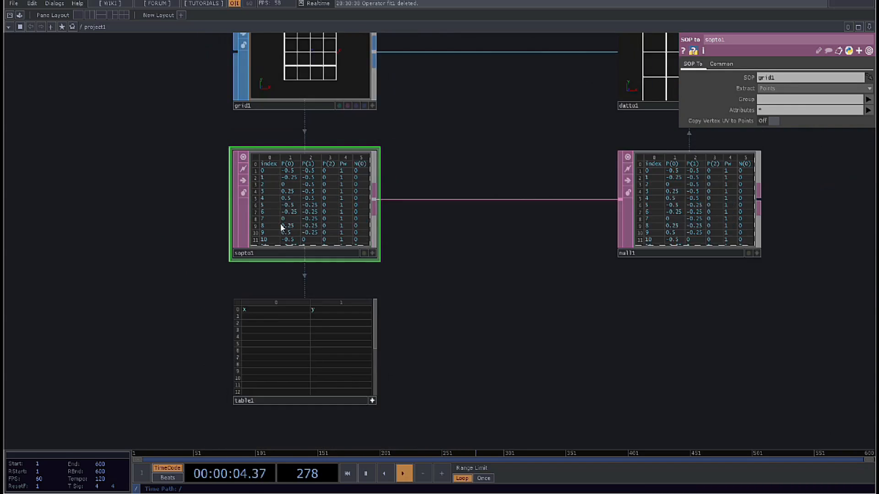
scroll(281, 227, "down", 2)
scroll(232, 307, "up", 3)
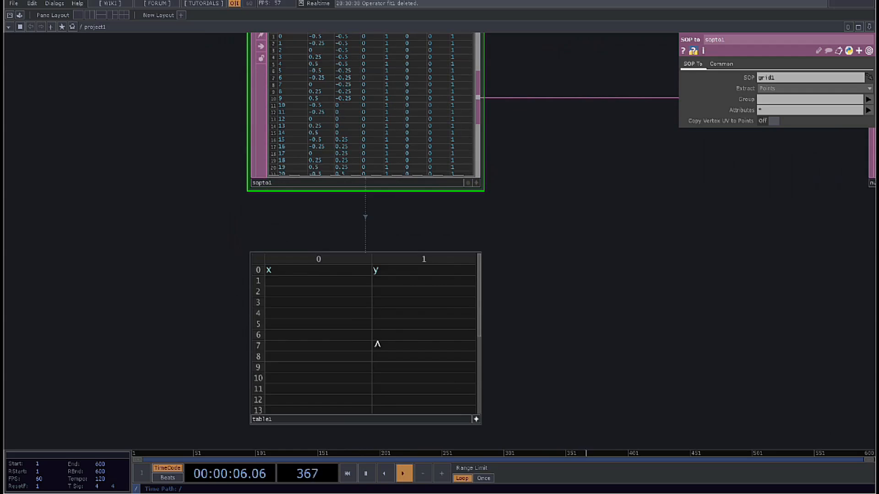
left_click(474, 419)
left_click(741, 143)
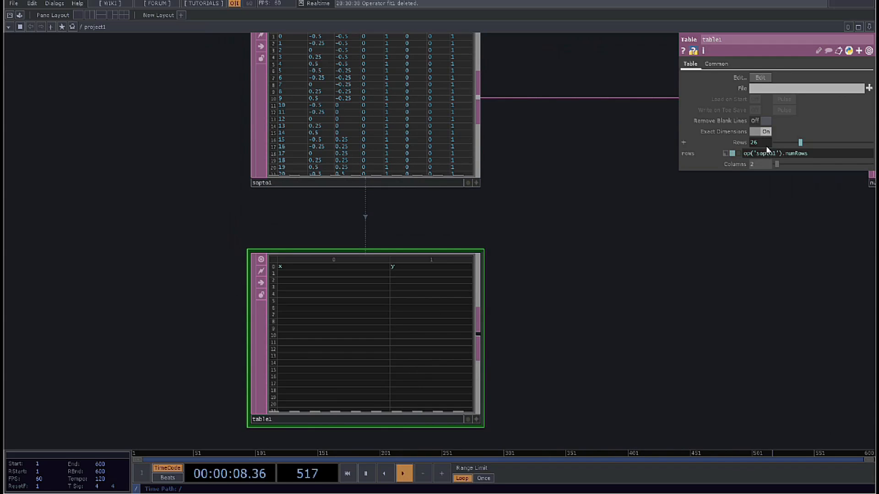
type("-1")
key("Return")
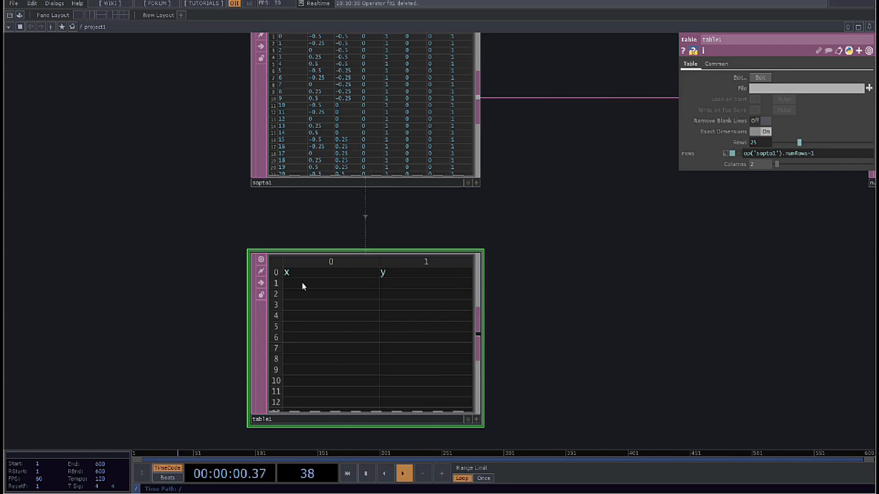
Clear the x and y entries from row 0 of table1.
left_click(476, 419)
left_click(274, 272)
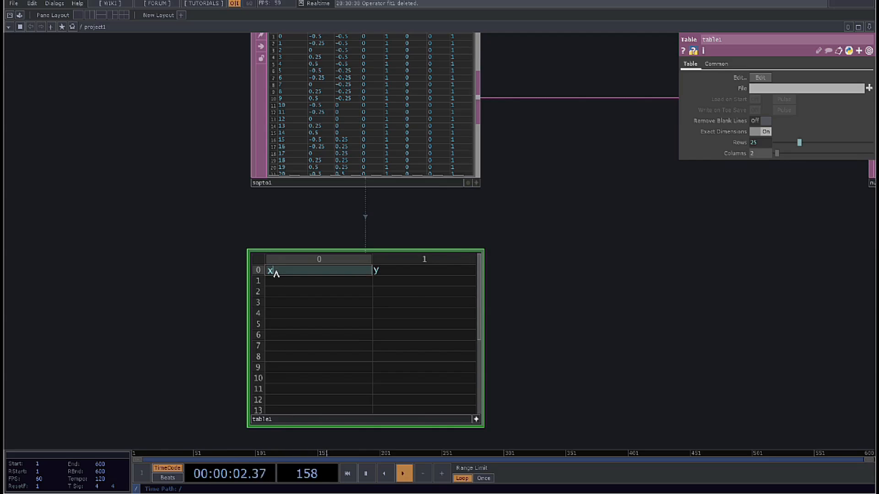
left_click(392, 270)
scroll(436, 361, "down", 5)
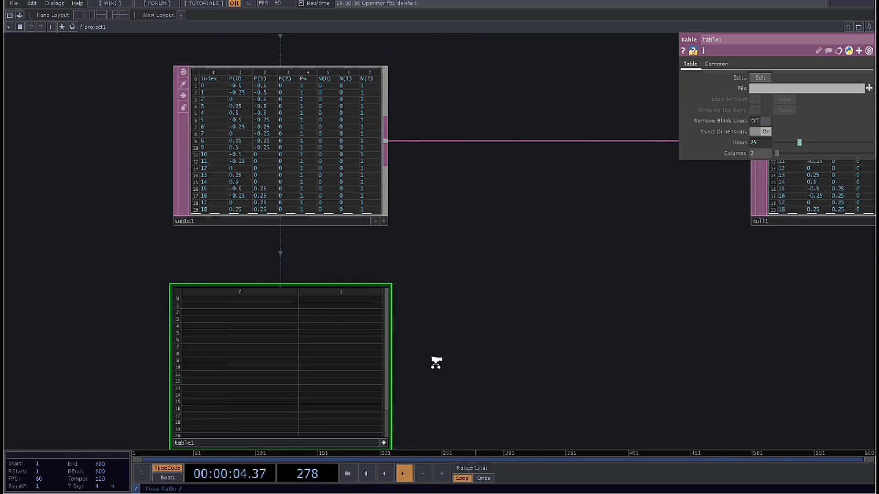
scroll(478, 368, "up", 3)
scroll(239, 302, "down", 3)
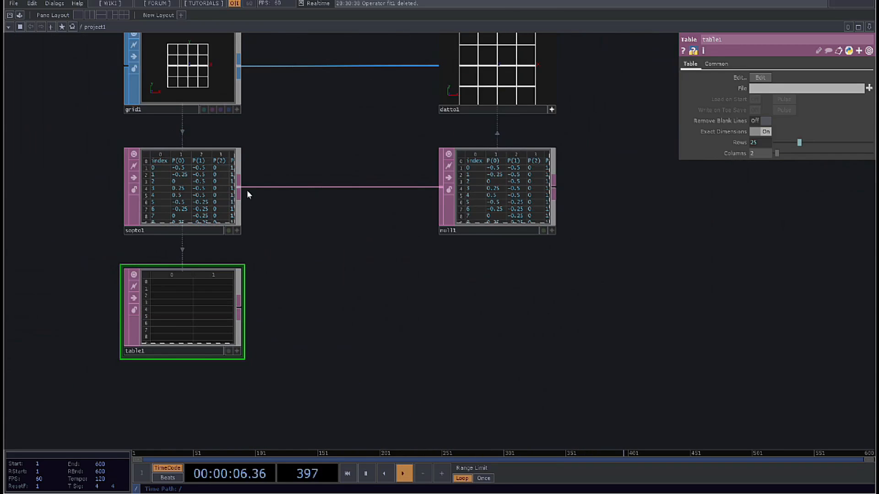
Insert an Evaluate DAT on the connection between sopto1 and null1, moving it closer to null1.
right_click(240, 194)
type("ev")
key("Return")
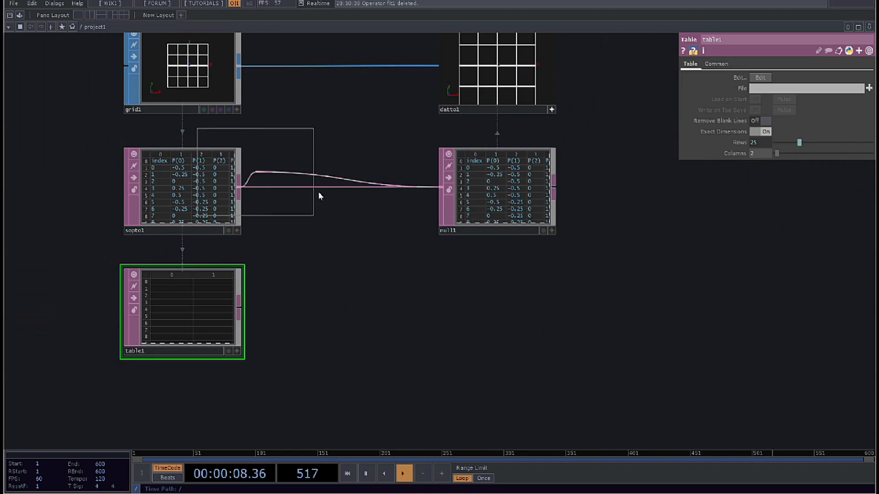
left_click(397, 191)
left_click_drag(377, 197, 479, 209)
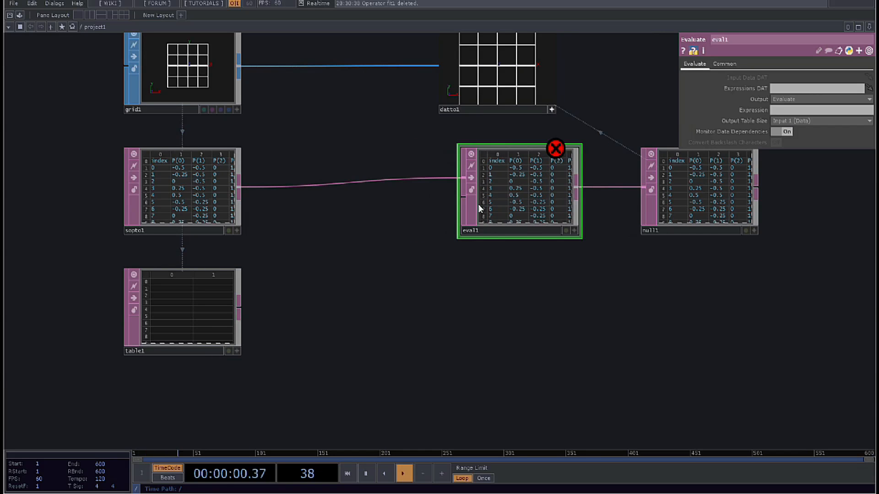
Add a Table DAT feeding the second input of eval1 and place it between table1 and eval1.
right_click(463, 200)
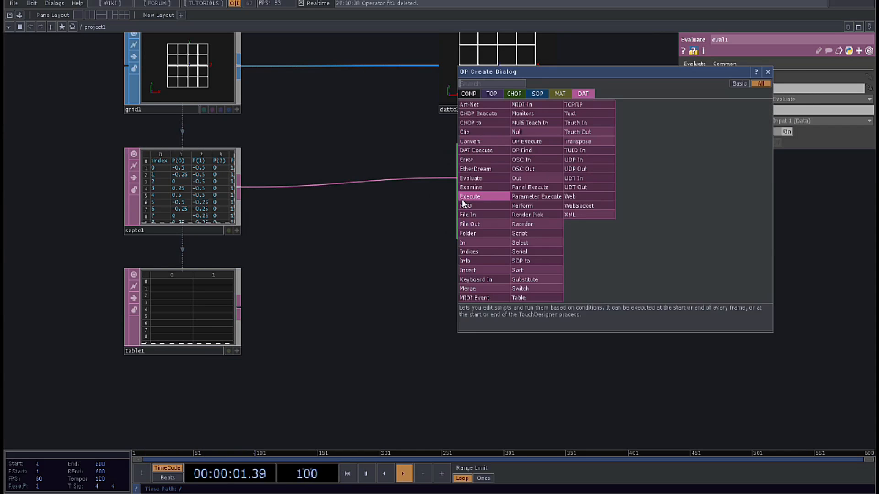
left_click(529, 297)
left_click(361, 285)
scroll(346, 271, "up", 3)
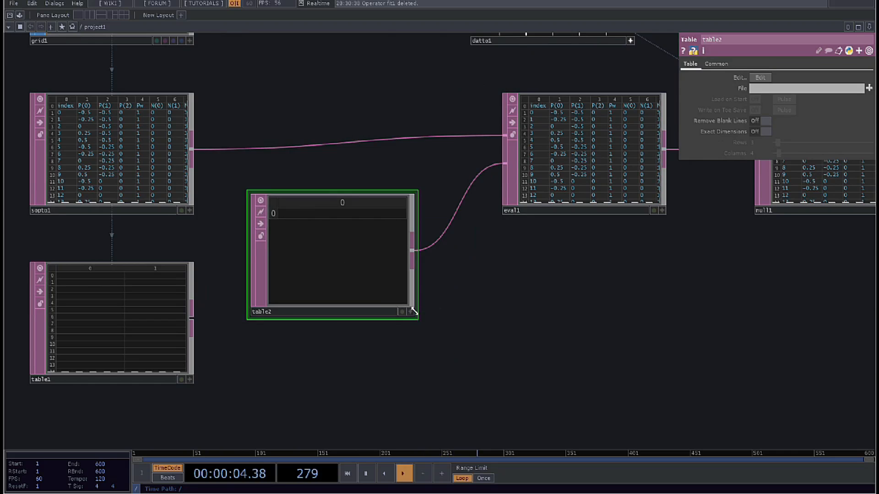
left_click_drag(444, 302, 451, 337)
Activate table2's viewer and enter the expression me.inputCell in its only cell.
scroll(323, 263, "up", 3)
left_click(323, 263)
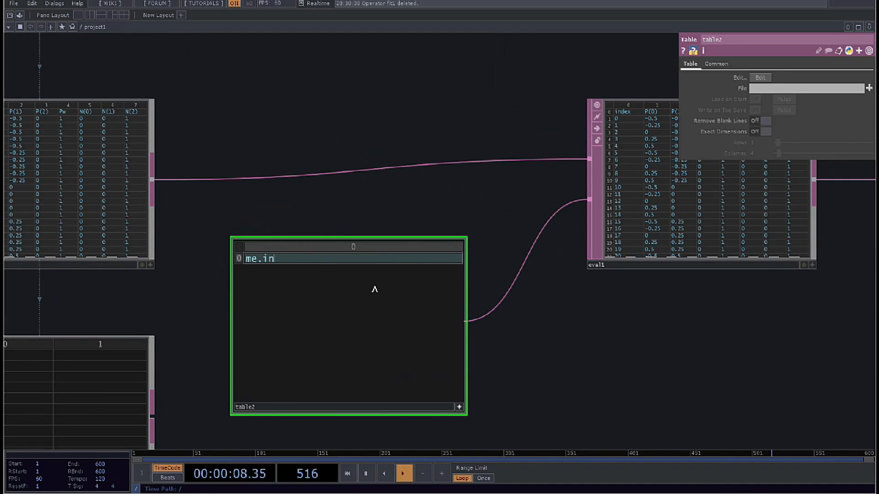
type("me.inputCell")
key("Return")
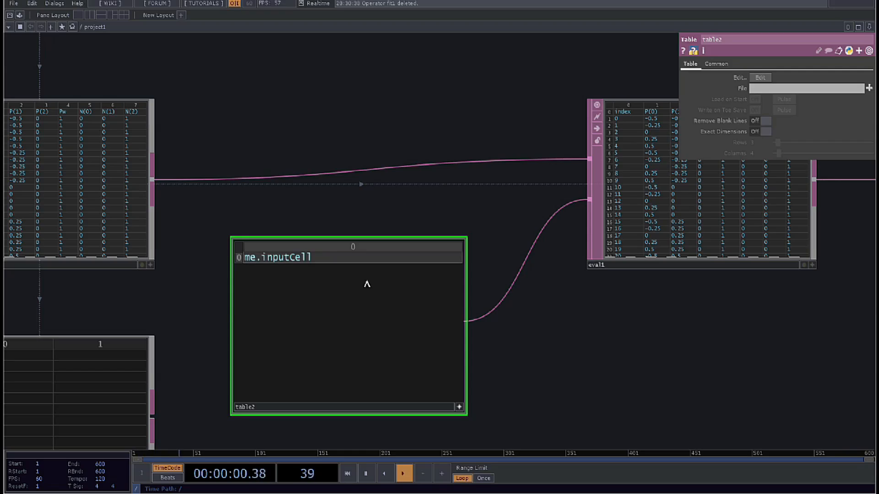
Compare with sopto1's columns and add seven columns to table2 after column 0.
left_click_drag(500, 365, 235, 419)
scroll(512, 156, "up", 4)
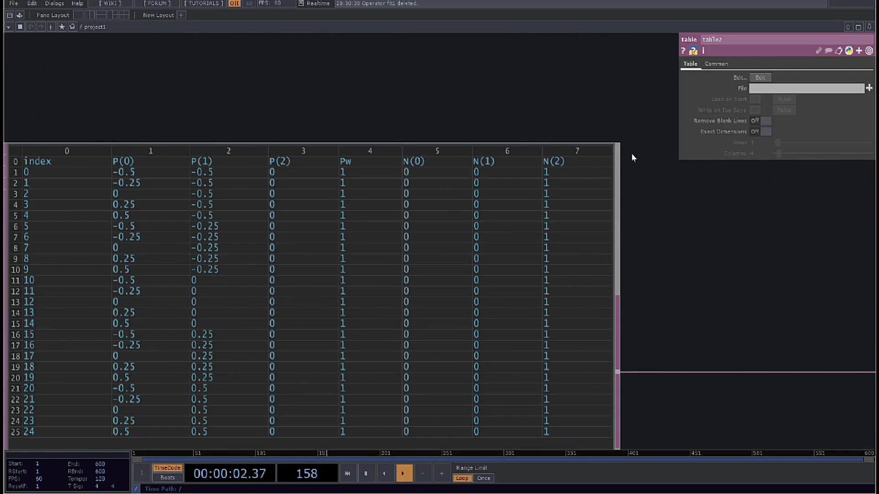
scroll(631, 158, "down", 5)
scroll(88, 156, "up", 4)
scroll(177, 144, "down", 4)
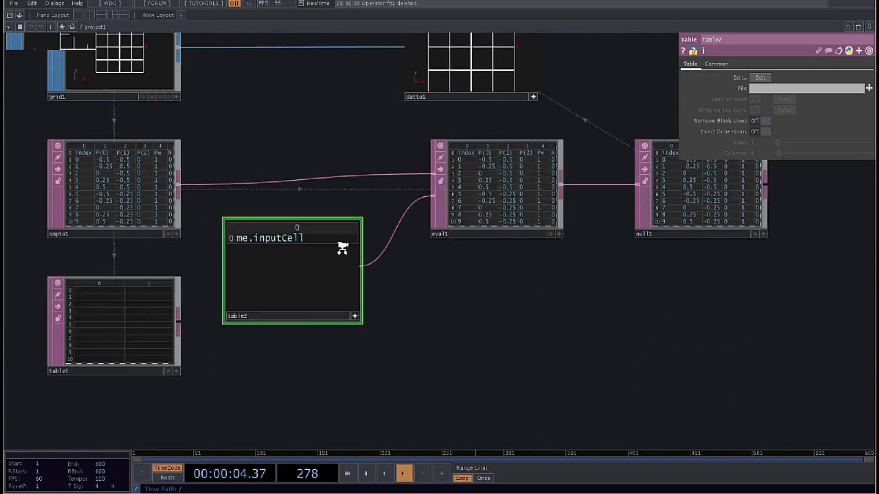
scroll(342, 248, "up", 2)
right_click(255, 213)
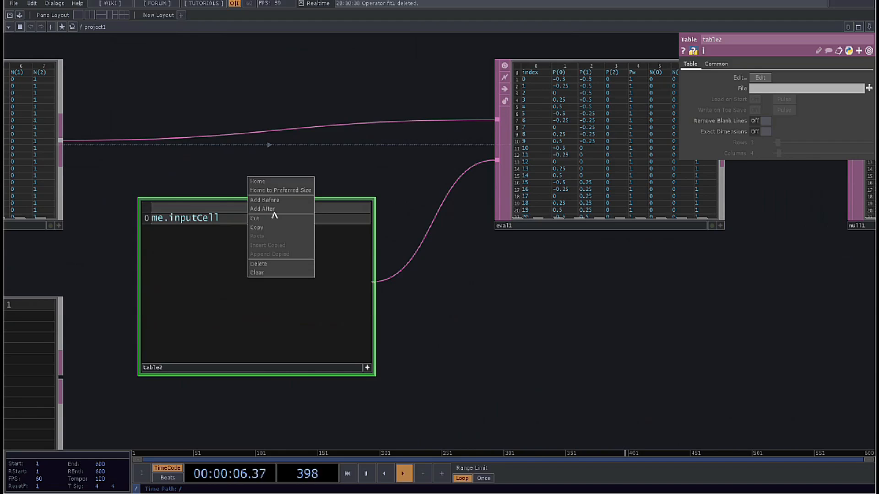
left_click(274, 215)
right_click(339, 205)
left_click(351, 209)
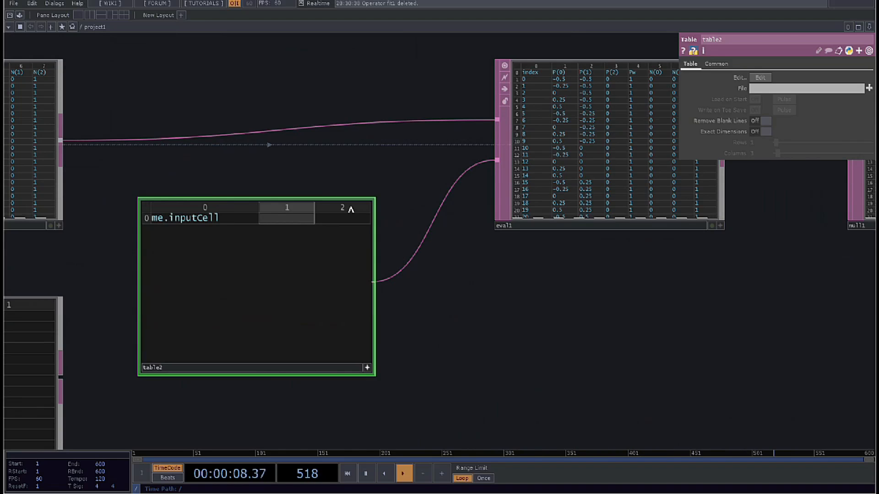
right_click(351, 208)
left_click(364, 205)
right_click(359, 208)
left_click(369, 205)
right_click(365, 210)
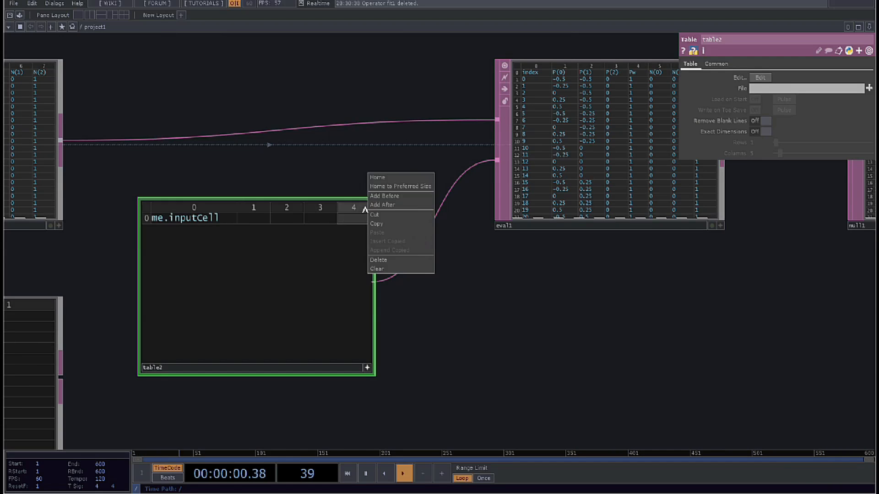
left_click(370, 204)
right_click(369, 204)
left_click(373, 205)
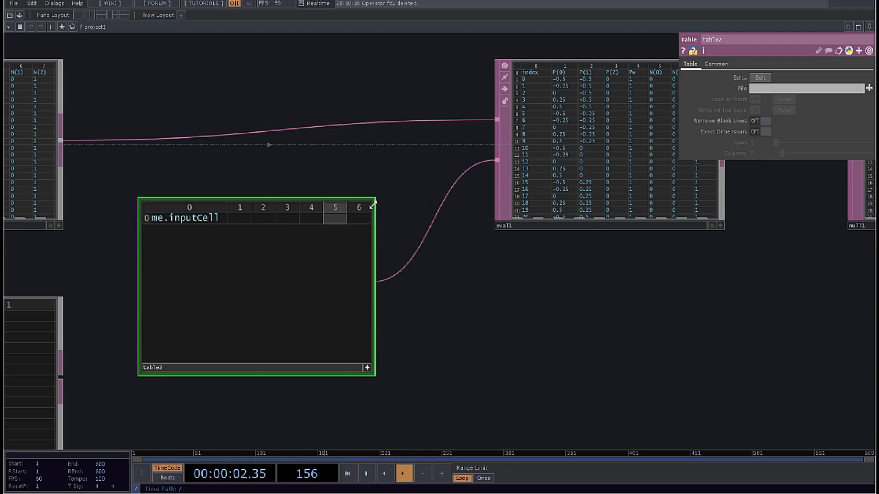
right_click(359, 206)
left_click(361, 207)
Copy the me.inputCell expression from column 0 into columns 1 to 4 of table2.
left_click(184, 221)
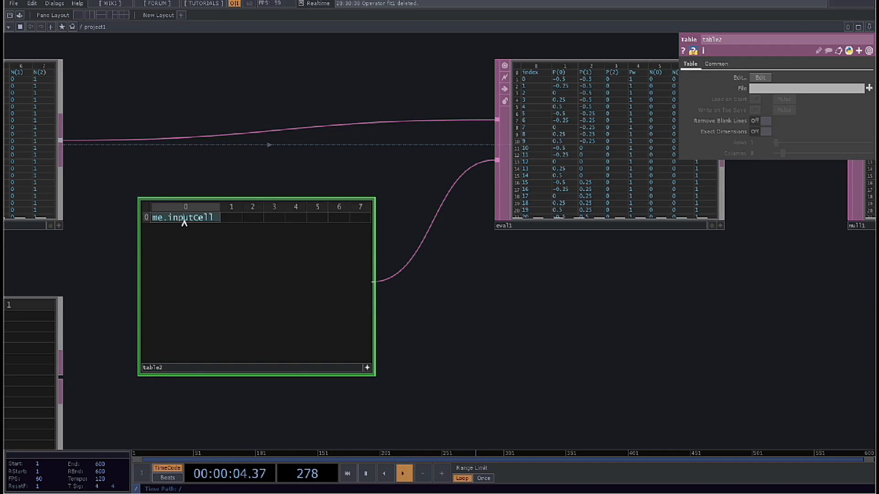
left_click(184, 221)
key("ctrl+c")
left_click(232, 222)
key("ctrl+v")
left_click(255, 221)
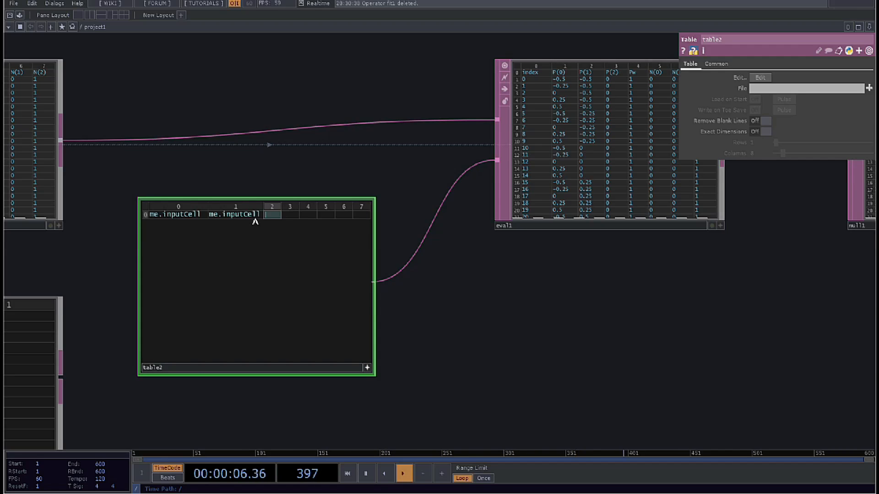
left_click(292, 214)
key("ctrl+v")
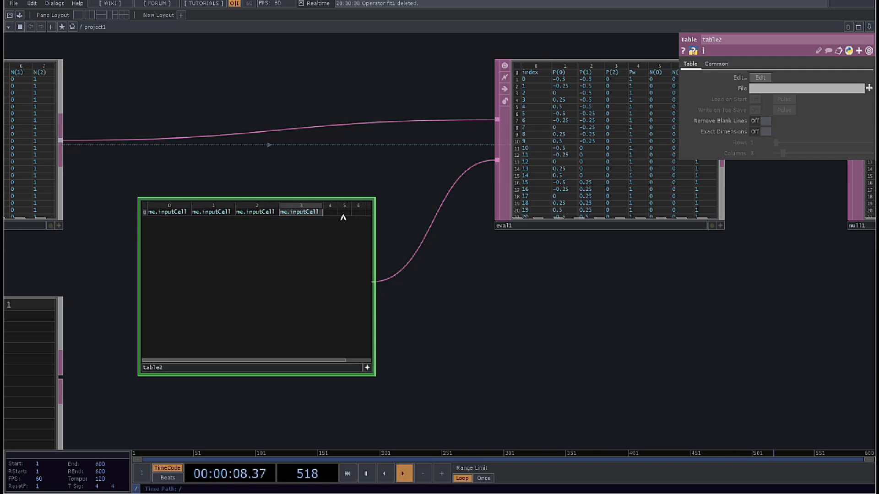
left_click(330, 217)
key("ctrl+v")
left_click(345, 218)
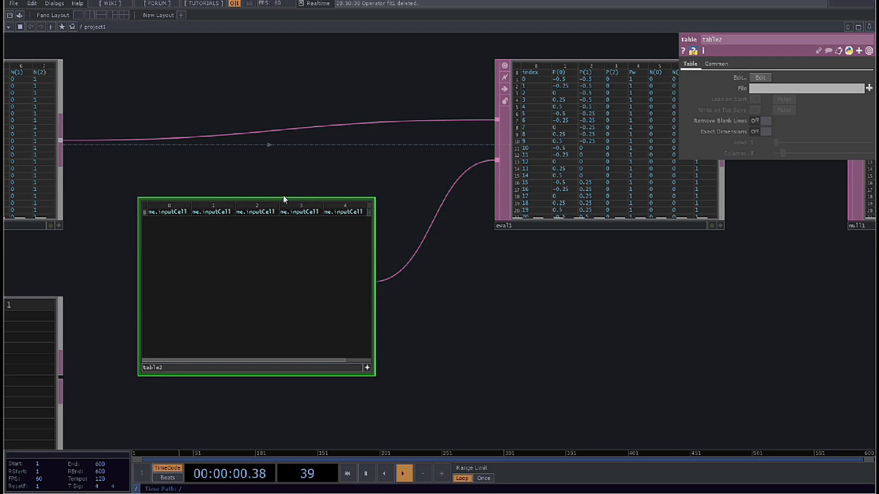
Delete the empty columns after column 3 of table2, keeping only columns 0 to 3.
scroll(285, 194, "up", 4)
scroll(254, 197, "down", 4)
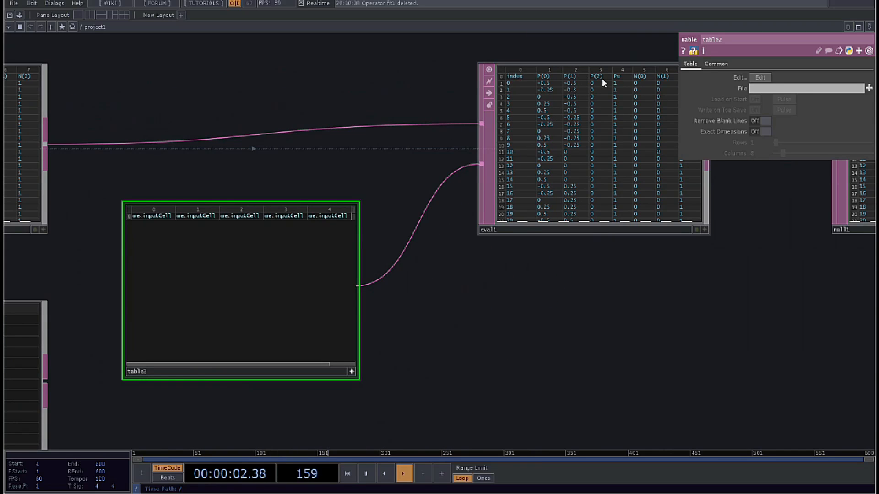
scroll(211, 239, "up", 3)
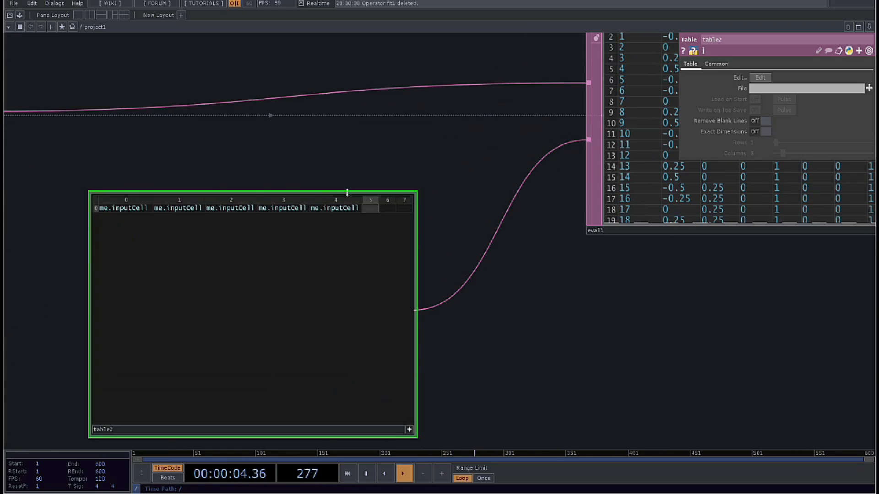
right_click(347, 200)
left_click(371, 246)
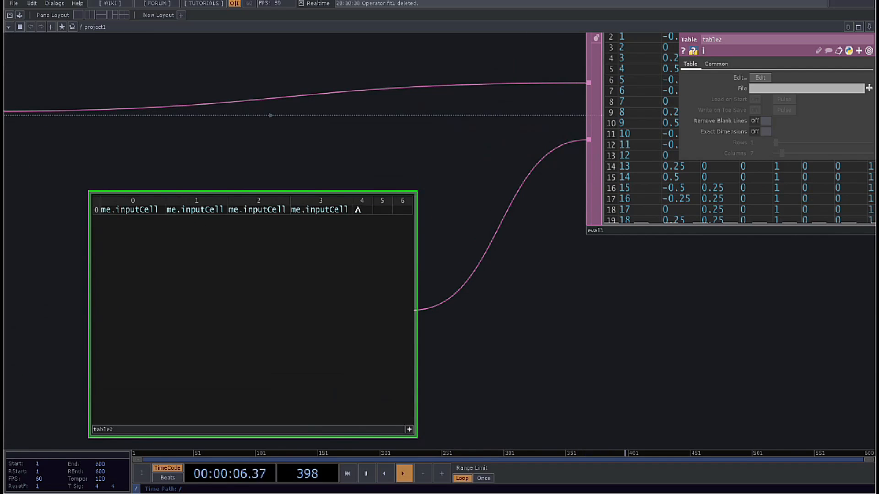
right_click(369, 201)
left_click(386, 247)
right_click(383, 202)
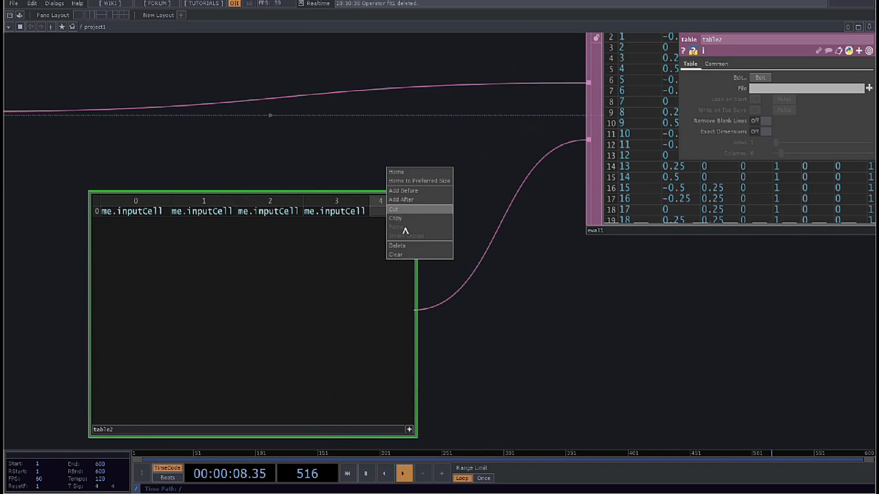
left_click(390, 244)
right_click(398, 212)
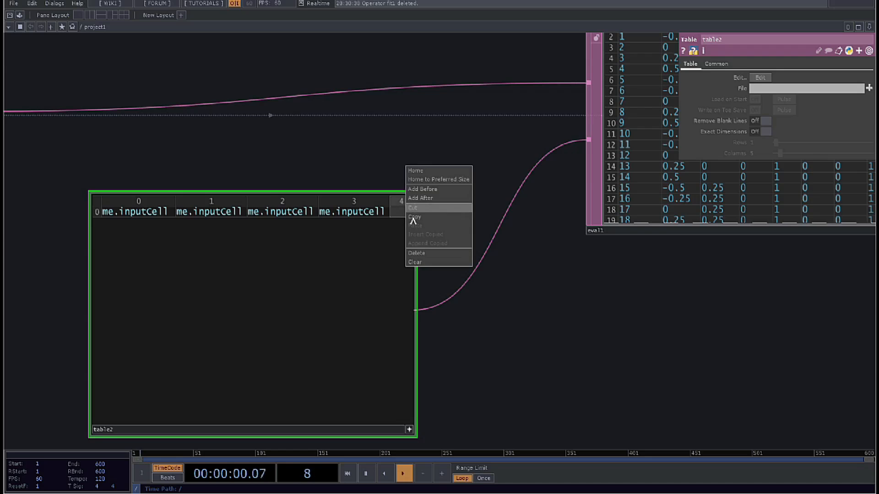
left_click(416, 253)
Add a second row to table2, enter 0 in its column 0 cell and inspect the index column in eval1.
scroll(307, 297, "down", 3)
scroll(218, 265, "up", 3)
right_click(259, 276)
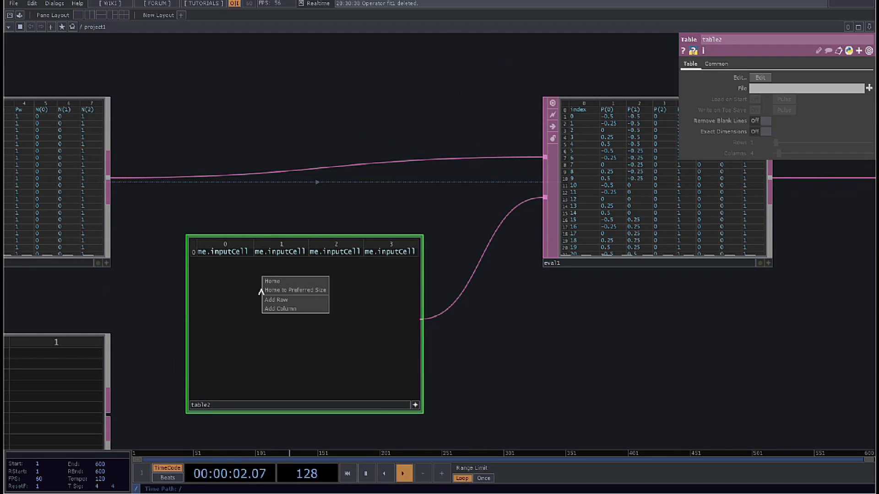
left_click(284, 301)
left_click(244, 263)
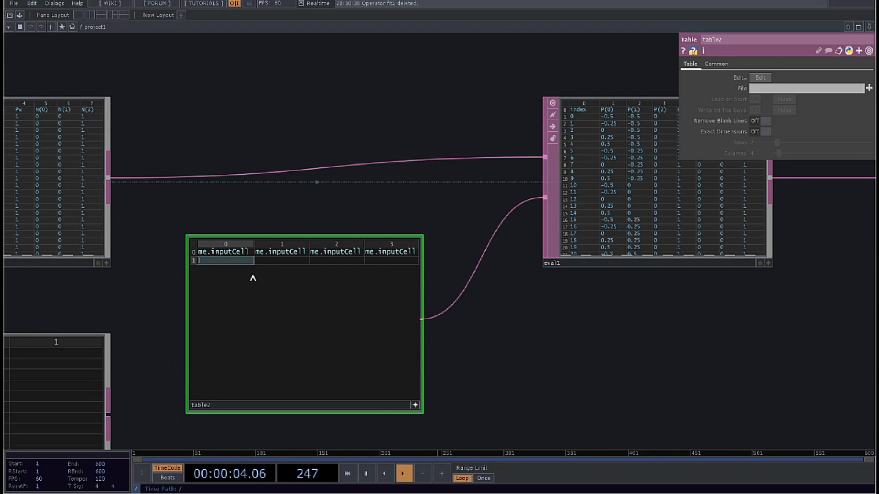
left_click(494, 284)
left_click_drag(632, 319, 481, 351)
scroll(396, 155, "up", 4)
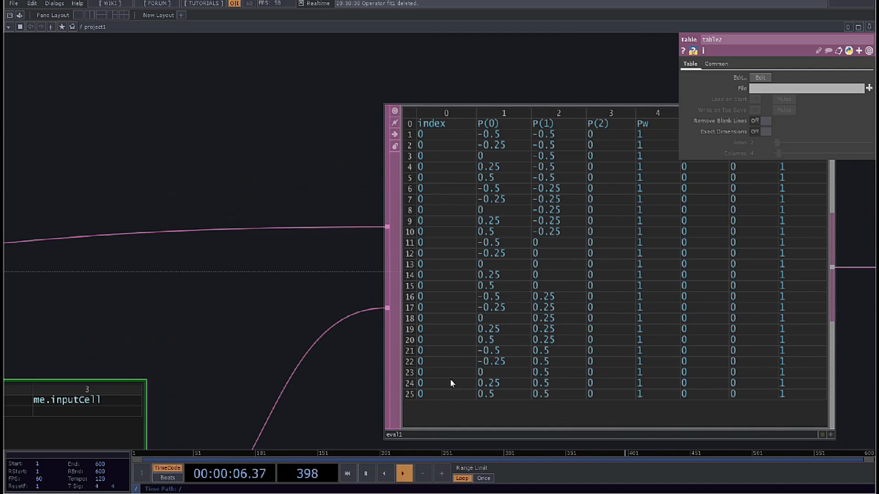
scroll(549, 220, "down", 5)
Replace the value in row 1, column 0 of table2 with me.inputCell and check eval1's index column.
left_click(257, 299)
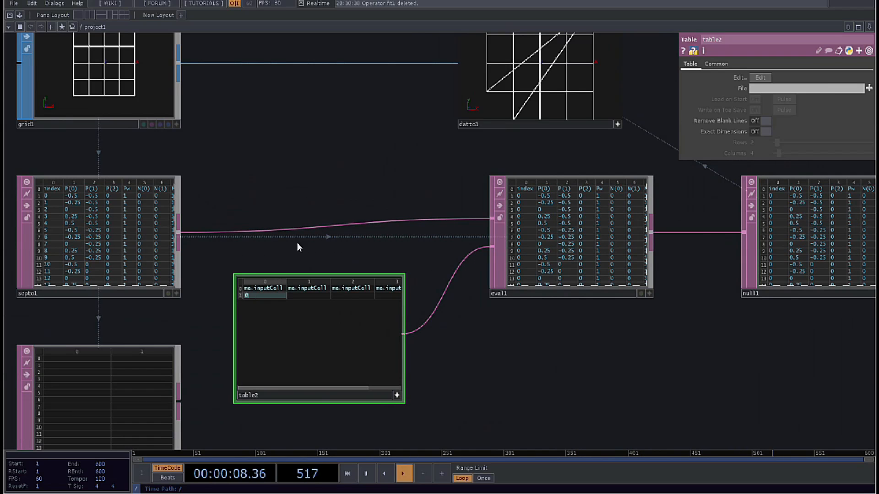
type("me.in")
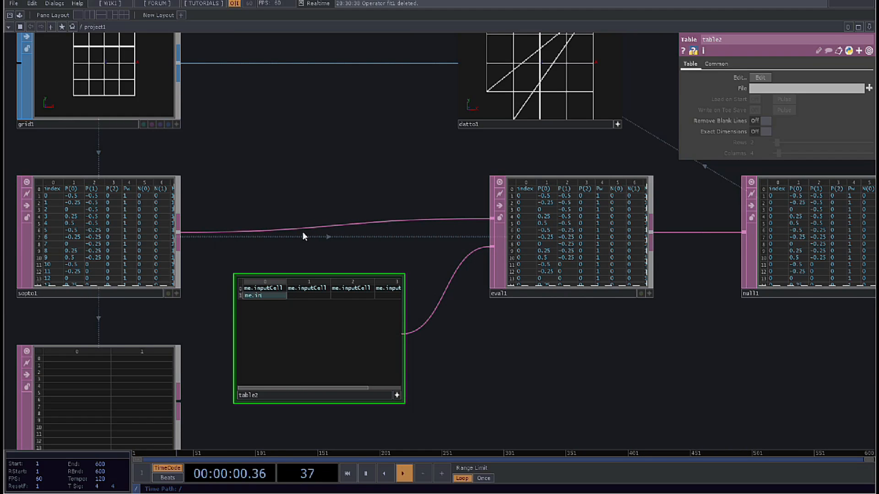
type("putCell")
key("Return")
scroll(338, 221, "up", 5)
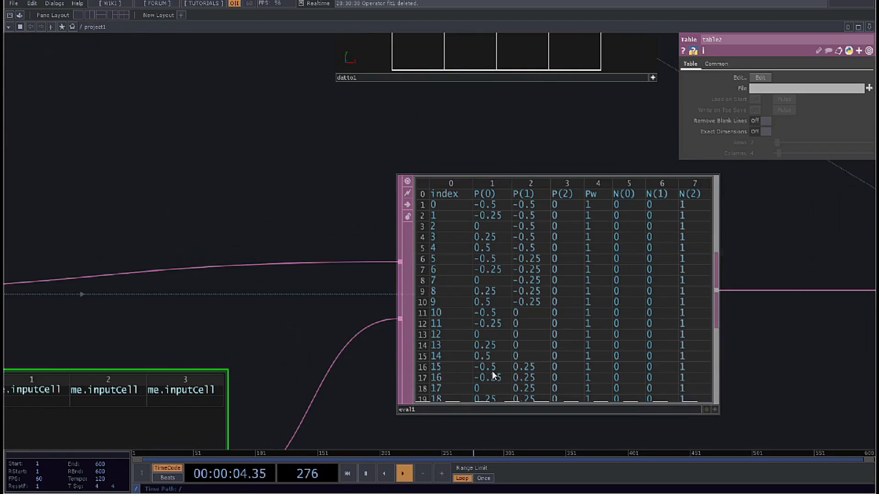
scroll(389, 109, "down", 4)
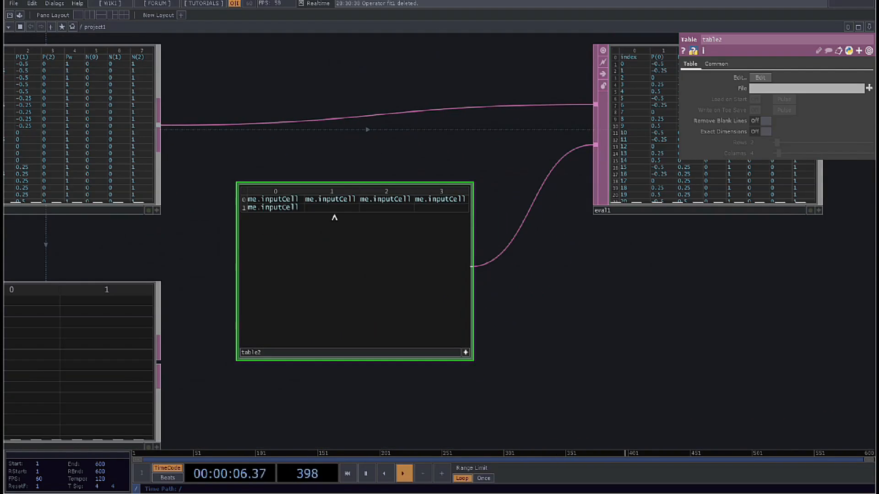
Enter the expression me.inputCell+op('table1')[me.inputRow,0] in row 1, column 1 of table2.
scroll(573, 127, "down", 3)
scroll(364, 163, "up", 3)
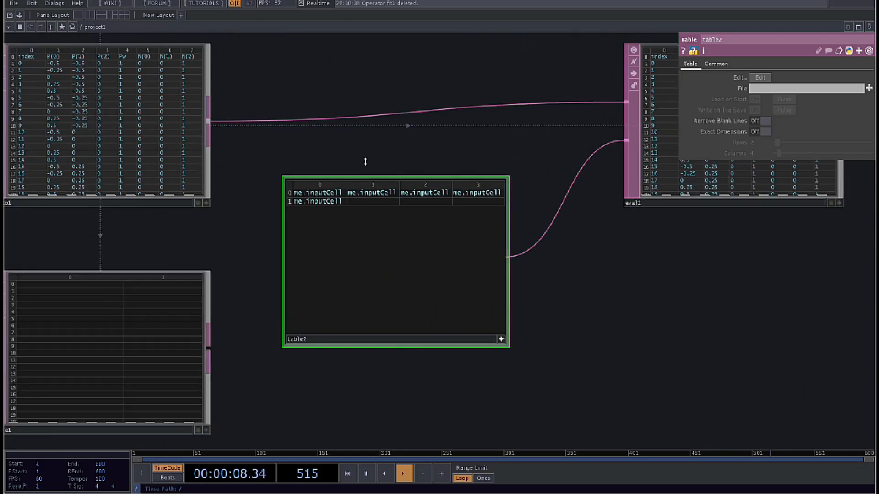
left_click_drag(108, 269, 176, 271)
left_click(434, 205)
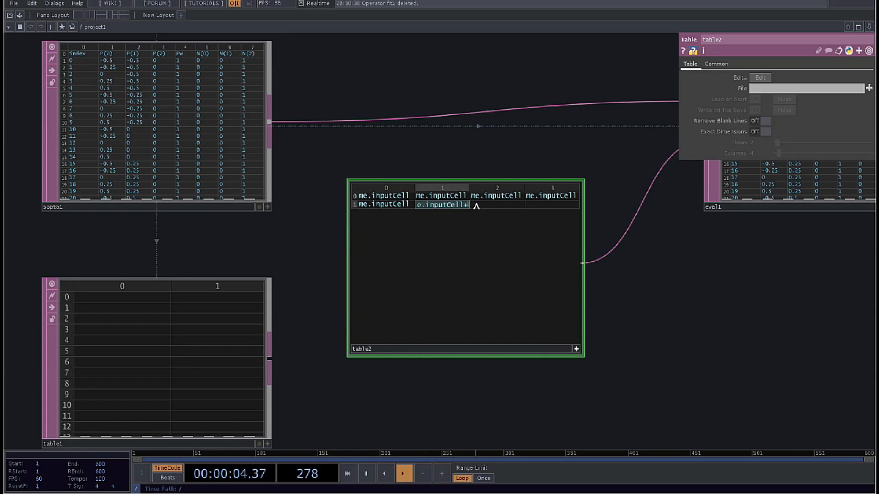
scroll(511, 190, "down", 3)
scroll(499, 150, "up", 3)
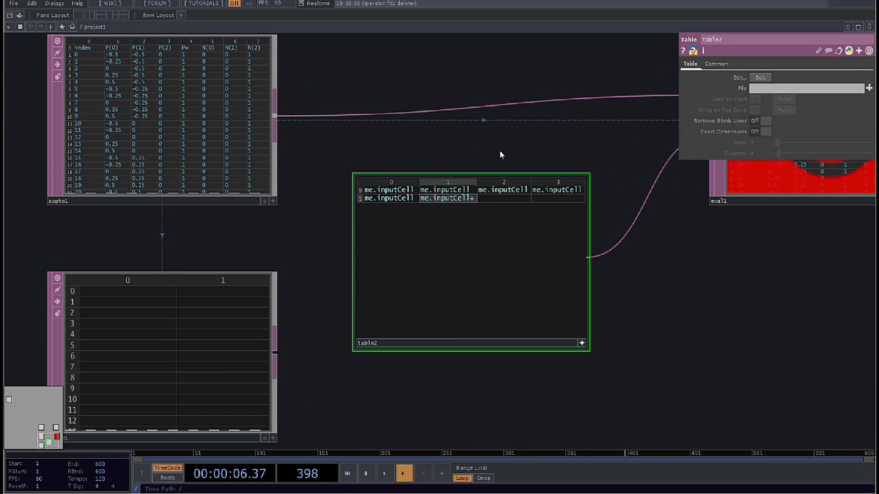
key("p")
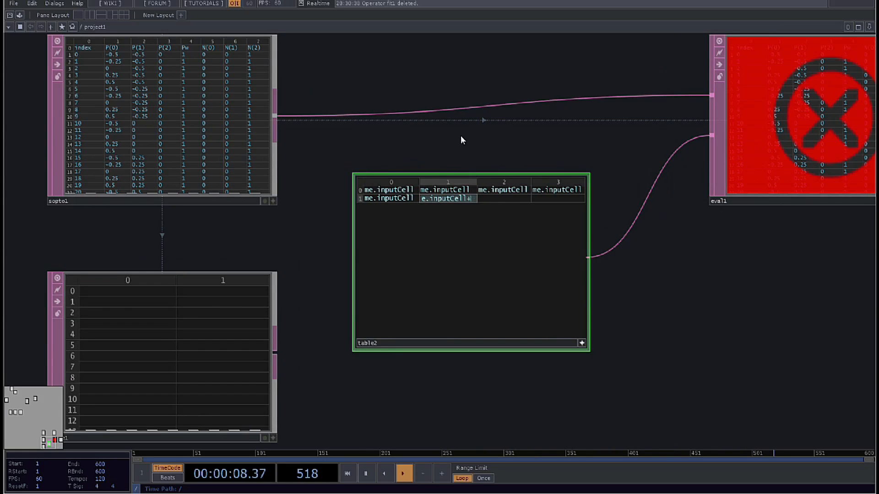
type("op('t")
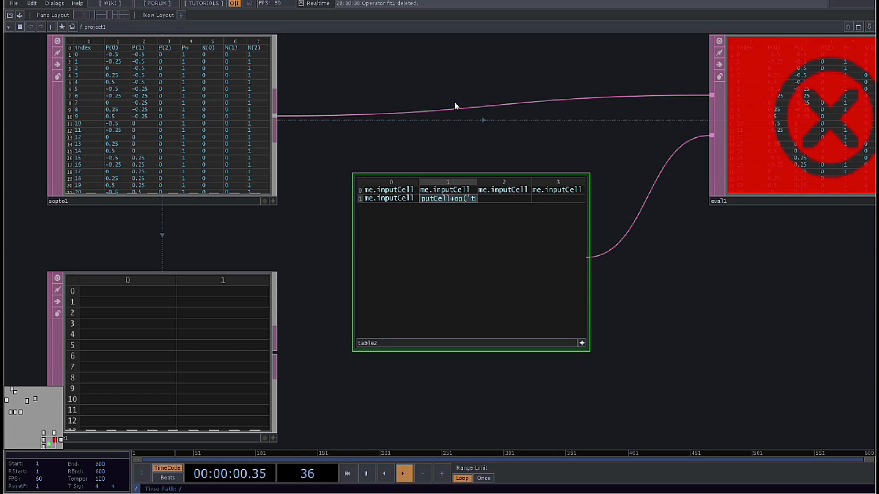
type("able1')")
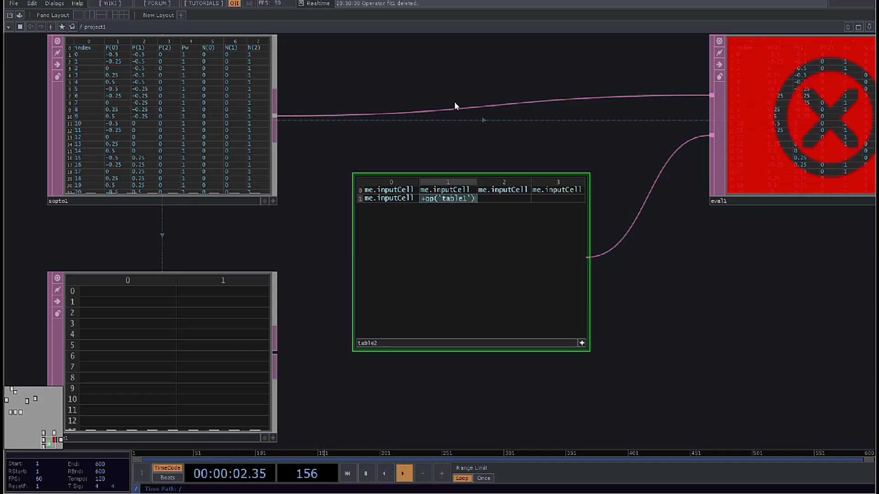
type("[")
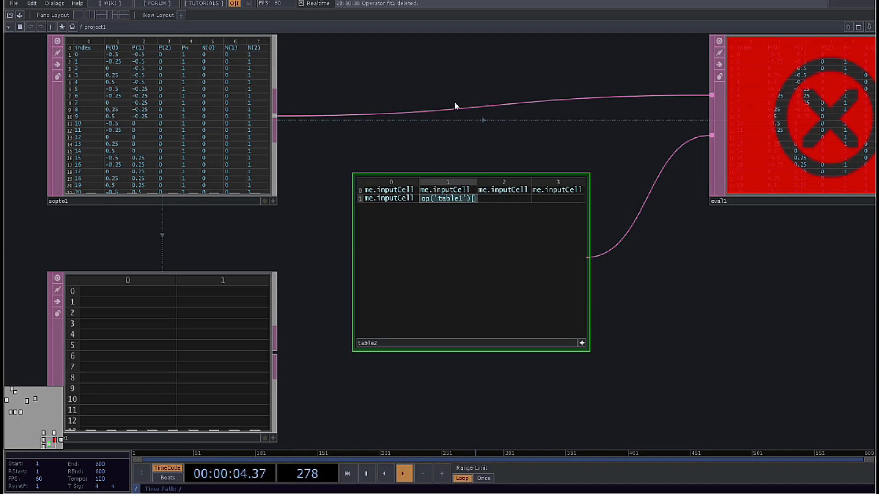
type("me.input")
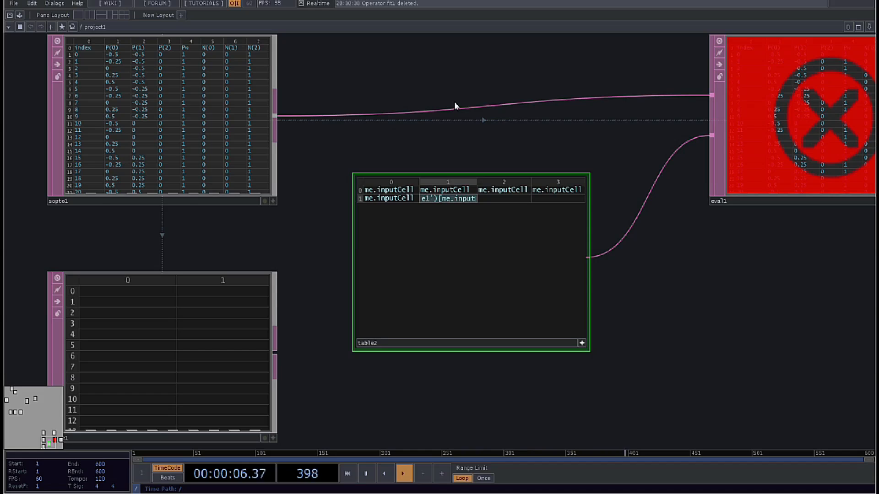
type("Row")
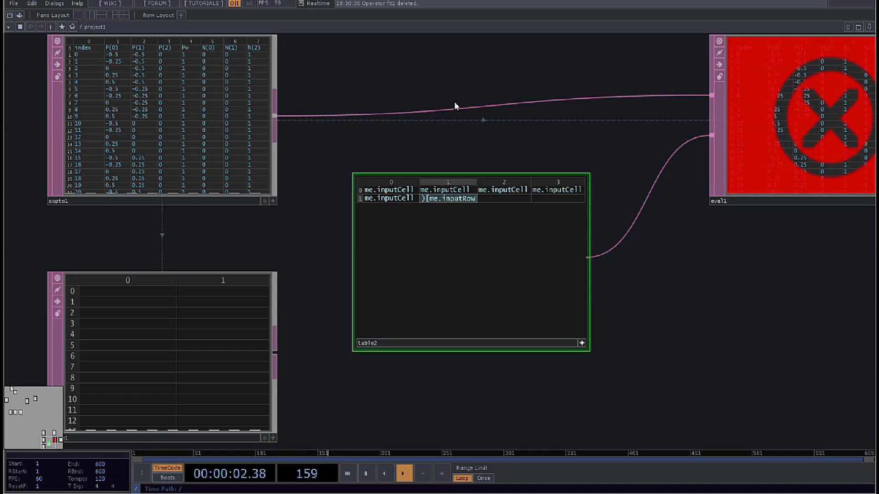
type(",0]")
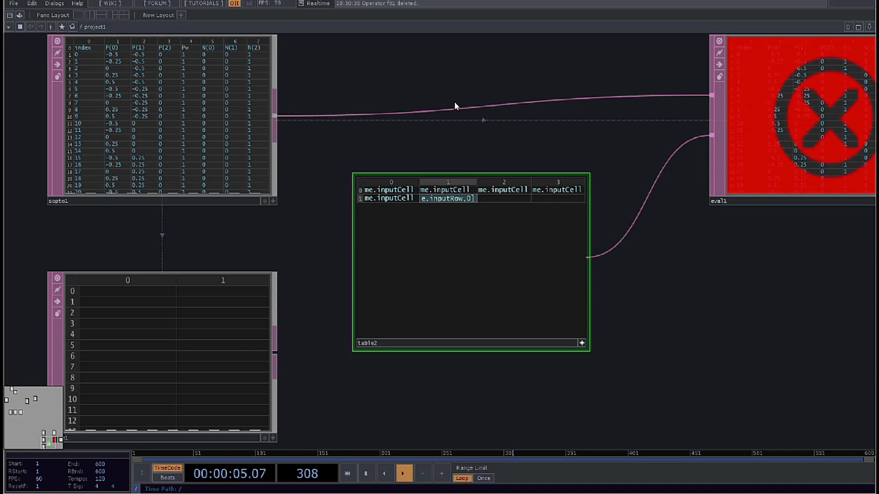
key("Return")
Activate table1's viewer, enter 1 in row 1, column 0, and inspect the P(0) column of eval1.
left_click_drag(444, 122, 222, 166)
key("h")
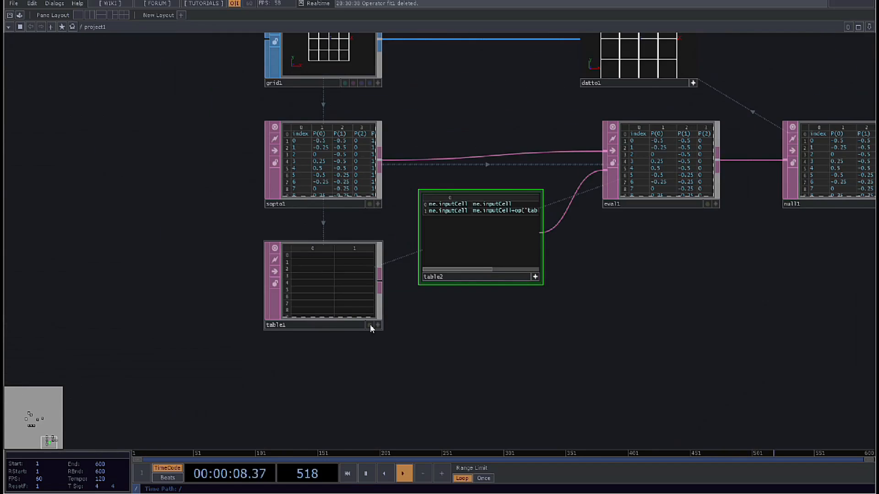
scroll(389, 328, "up", 4)
left_click(199, 193)
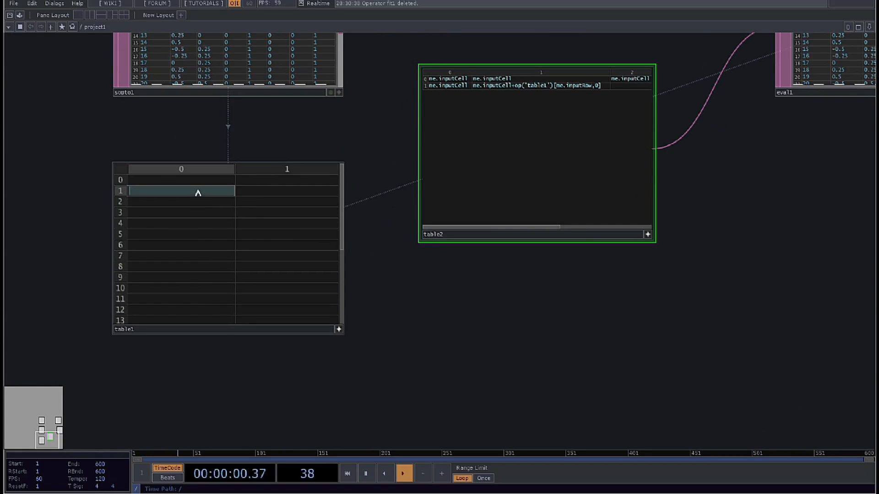
type("1")
left_click_drag(537, 343, 294, 420)
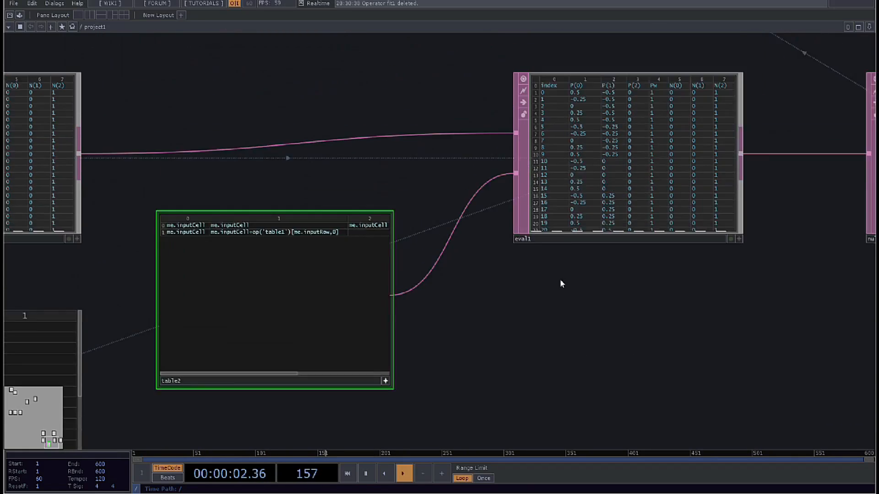
scroll(586, 112, "up", 3)
left_click(556, 124)
scroll(556, 124, "down", 3)
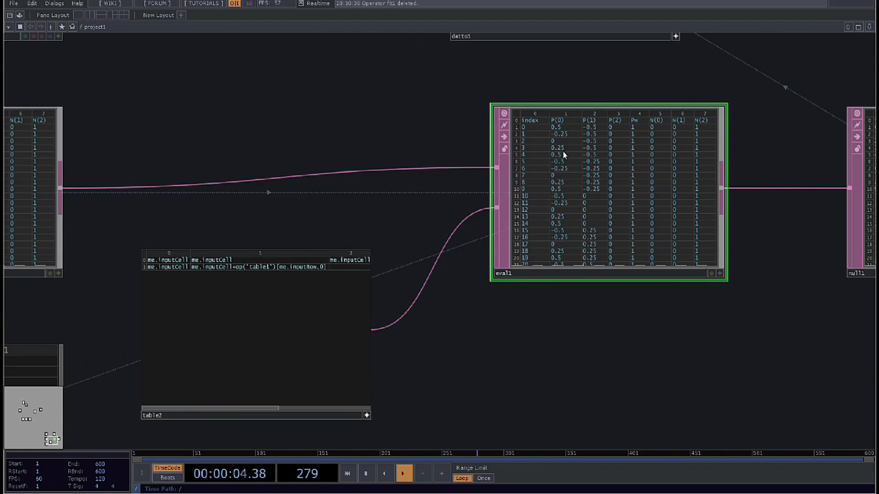
scroll(244, 274, "up", 3)
Examine the row 1, column 1 expression in table2 and how it refers to the cells of table1.
left_click(237, 274)
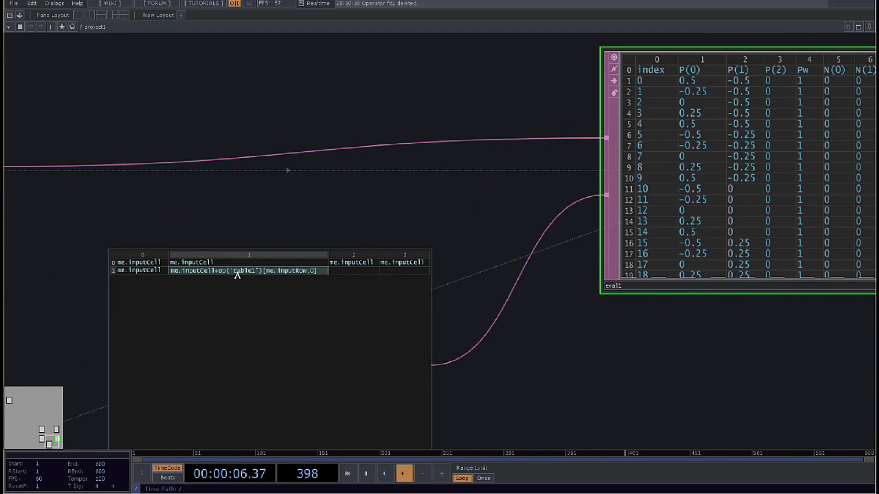
left_click(320, 273)
left_click_drag(187, 195, 217, 190)
scroll(379, 188, "down", 3)
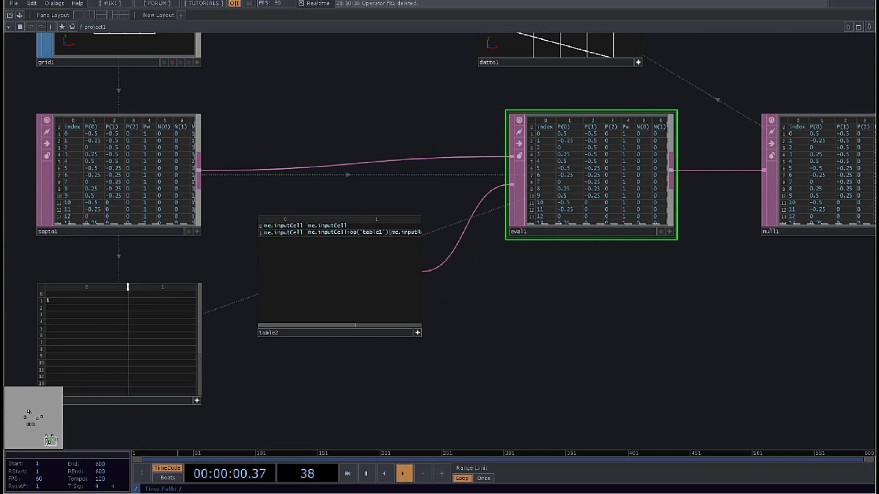
scroll(353, 186, "up", 4)
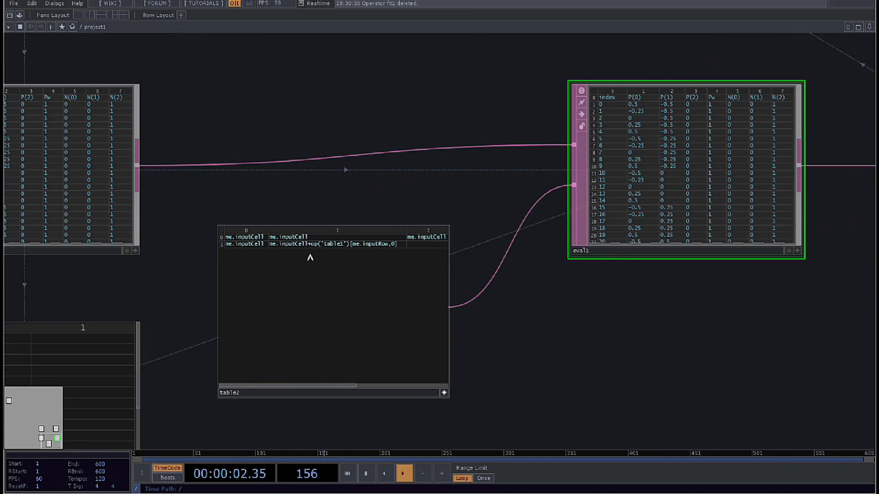
left_click(320, 246)
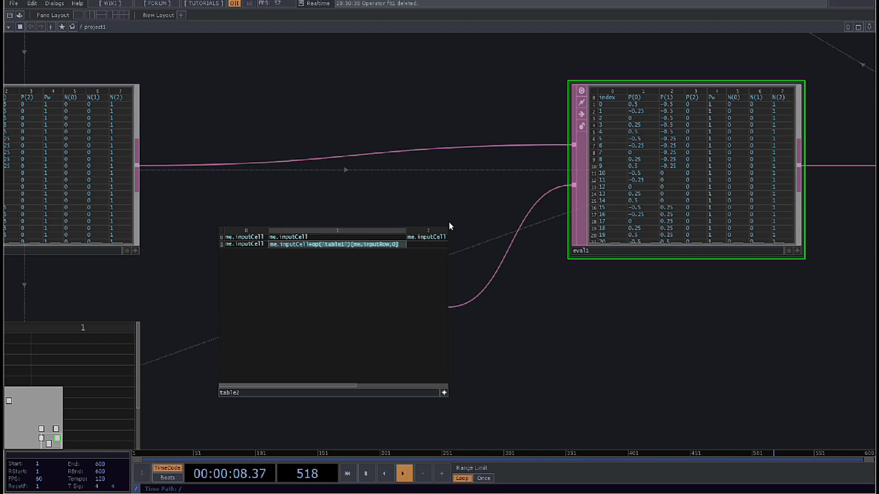
scroll(417, 186, "down", 3)
scroll(258, 233, "up", 3)
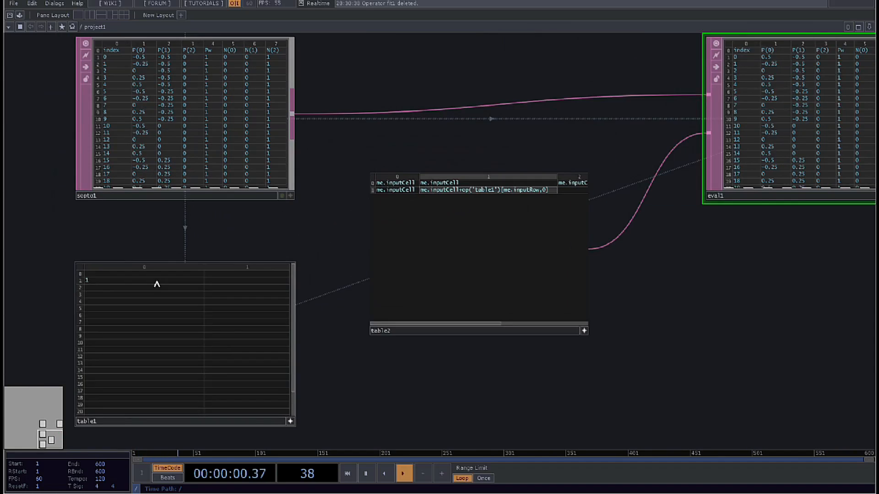
Test row 1, column 0 of table1 with the values 10 and 5, checking P(0) in eval1 each time.
left_click(139, 291)
type("10")
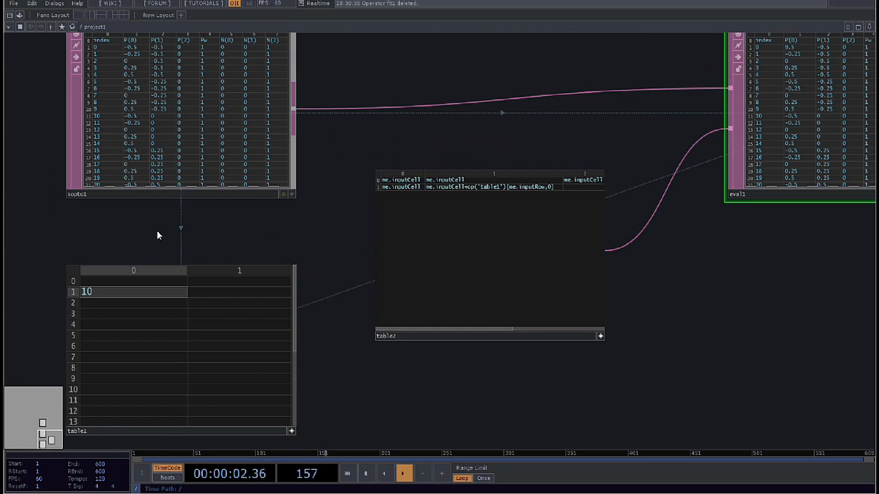
left_click(779, 267)
scroll(756, 84, "up", 5)
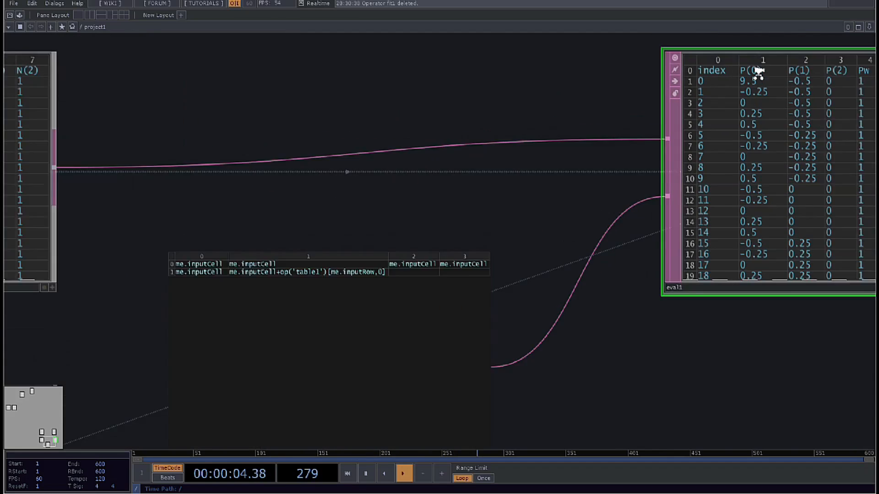
scroll(719, 110, "down", 5)
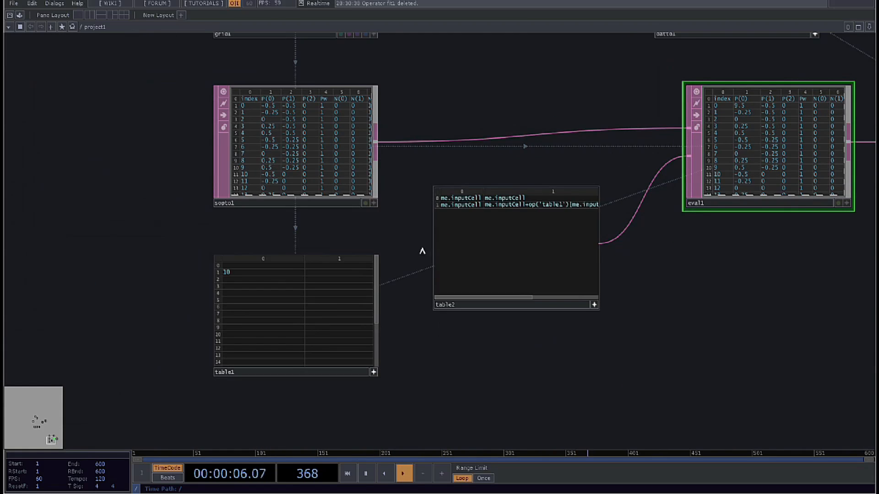
left_click(255, 273)
type("5")
left_click(722, 370)
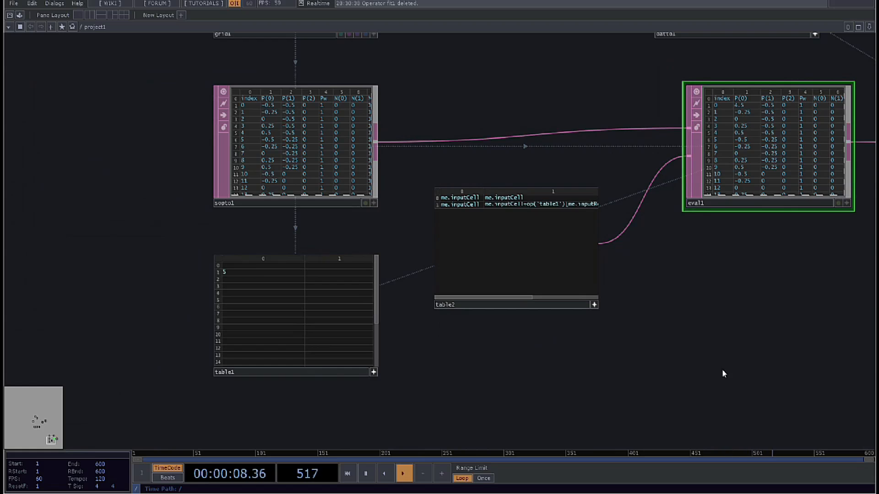
scroll(647, 191, "up", 3)
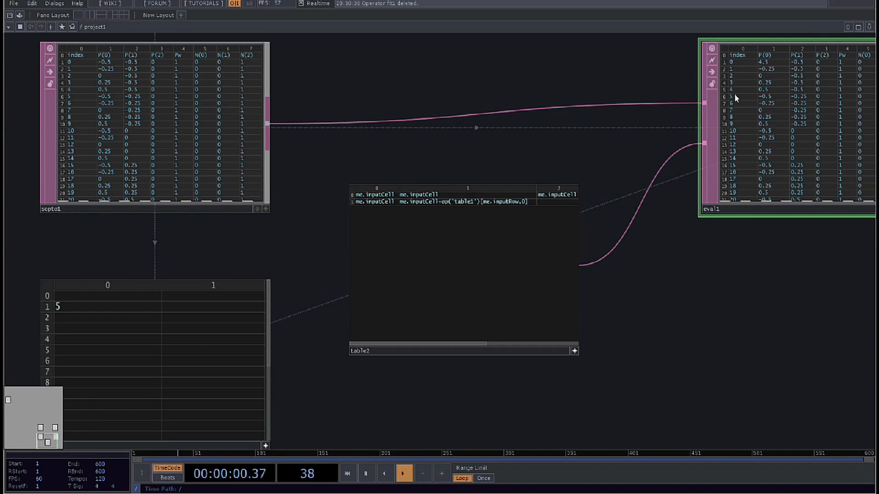
Set row 1, column 0 of table1 to 1 and enter the headers x and y in row 0.
left_click(88, 307)
type("1")
left_click(112, 303)
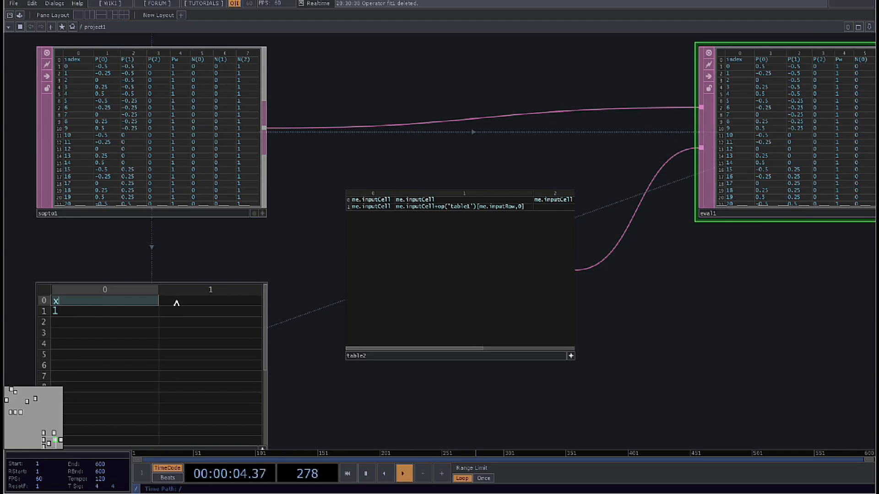
left_click(206, 305)
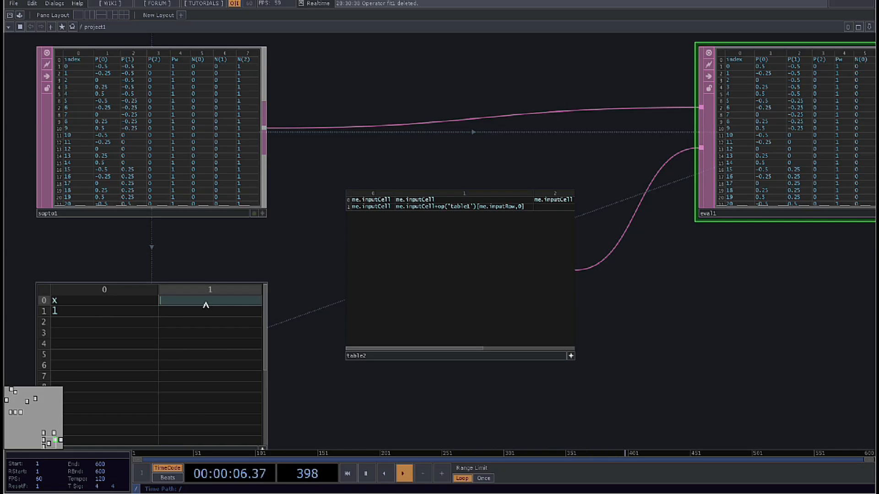
type("y")
key("Return")
scroll(264, 255, "down", 2)
scroll(679, 136, "up", 2)
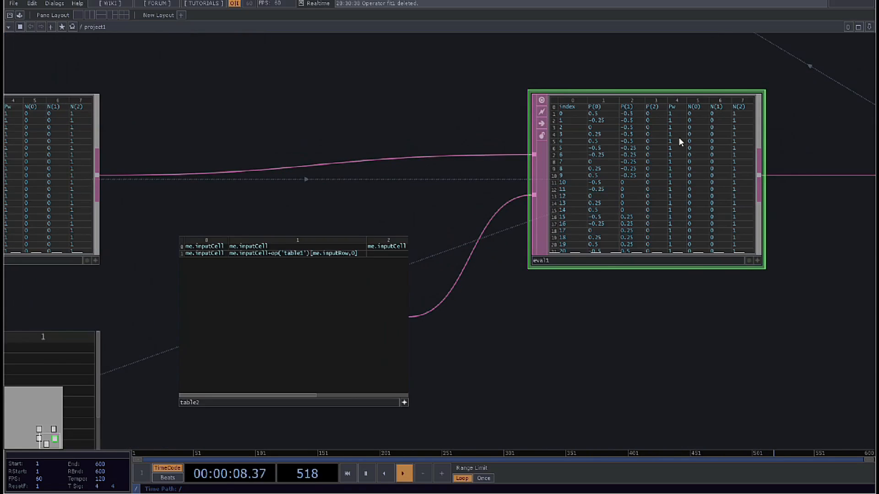
scroll(602, 184, "down", 2)
left_click(212, 377)
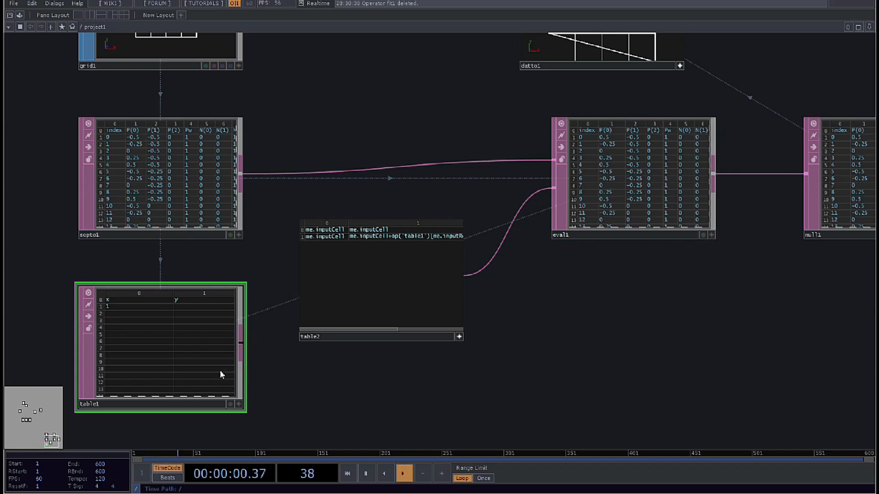
Change the Rows expression of table1 to op('sopto1').numRows, without the subtraction.
key("p")
left_click(770, 143)
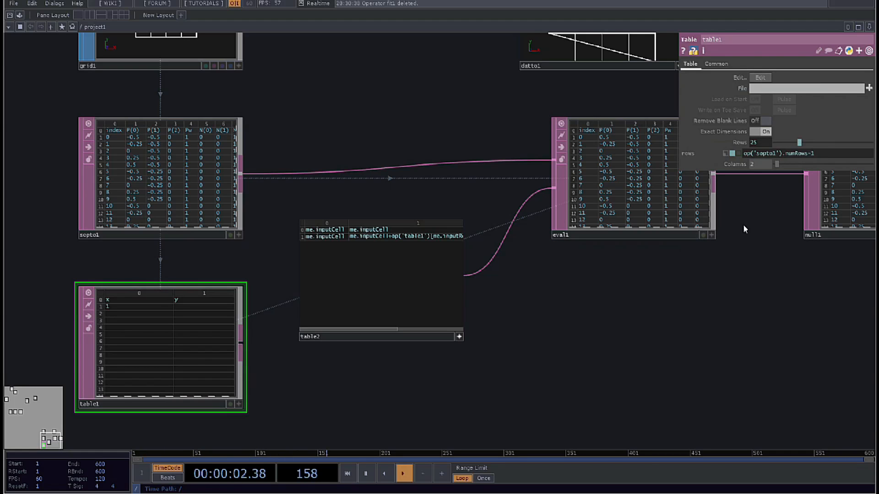
key("BackSpace")
key("BackSpace")
key("Return")
In table2's row 1, enter me.inputCell+op('table1')[me.inputRow,1] in column 2 and me.inputCell in column 3.
left_click_drag(567, 306, 507, 331)
scroll(349, 268, "up", 4)
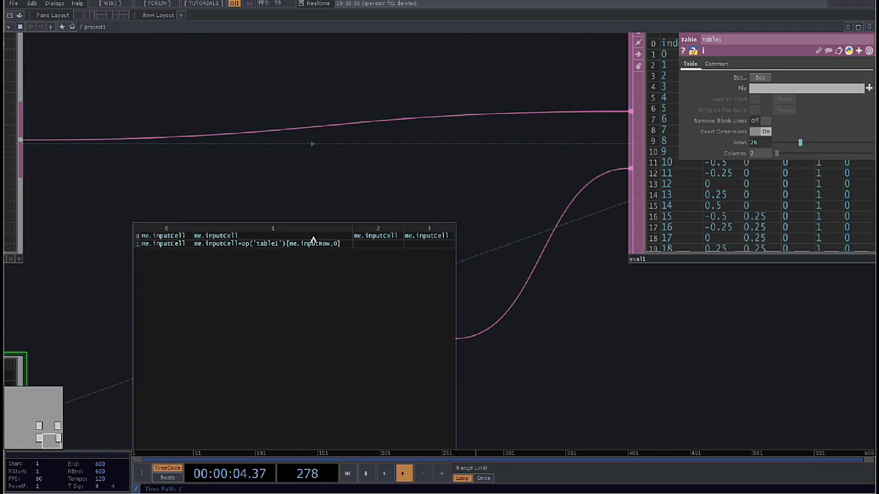
double_click(311, 245)
key("ctrl+c")
left_click(369, 246)
key("ctrl+v")
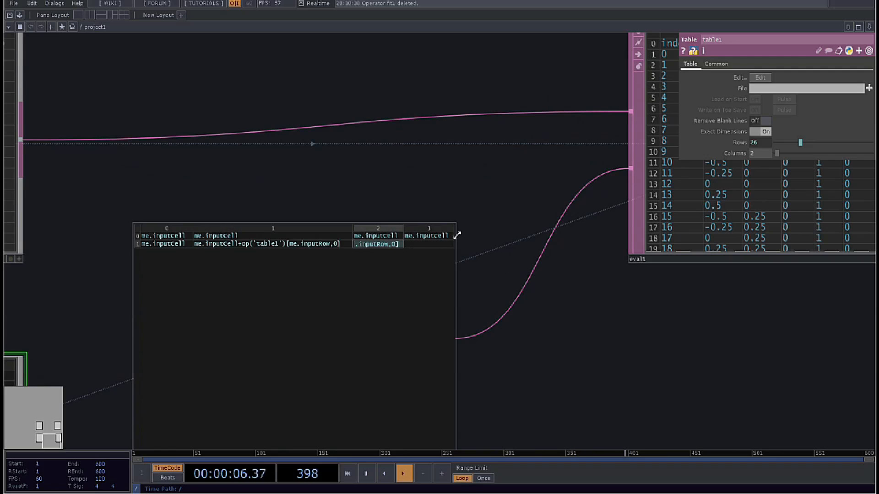
key("Left")
key("BackSpace")
type("1")
key("Return")
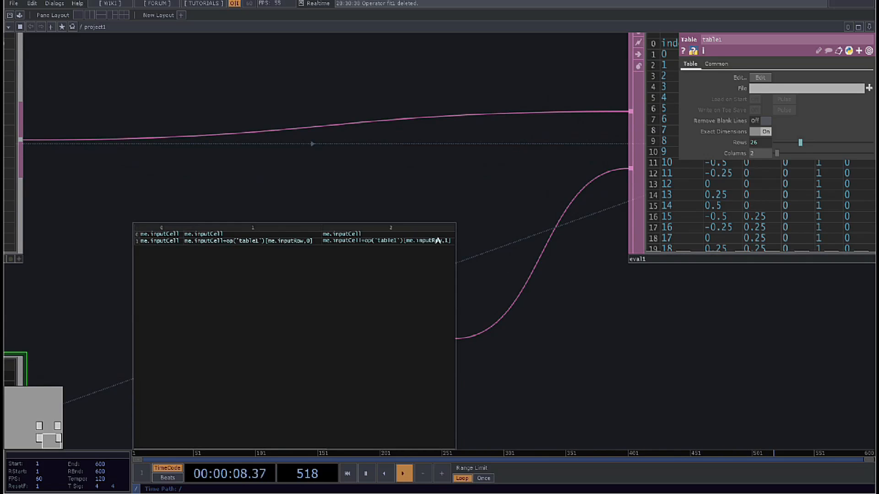
scroll(432, 212, "up", 4)
left_click(439, 261)
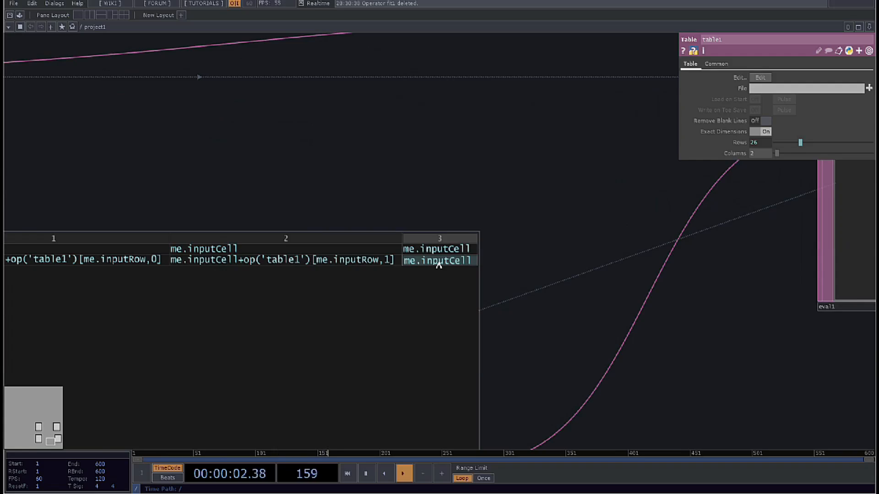
Examine the evaluated point positions in eval1 and the resulting grid shape in datto1.
scroll(495, 152, "down", 8)
left_click_drag(503, 154, 247, 244)
scroll(393, 196, "up", 4)
left_click(361, 173)
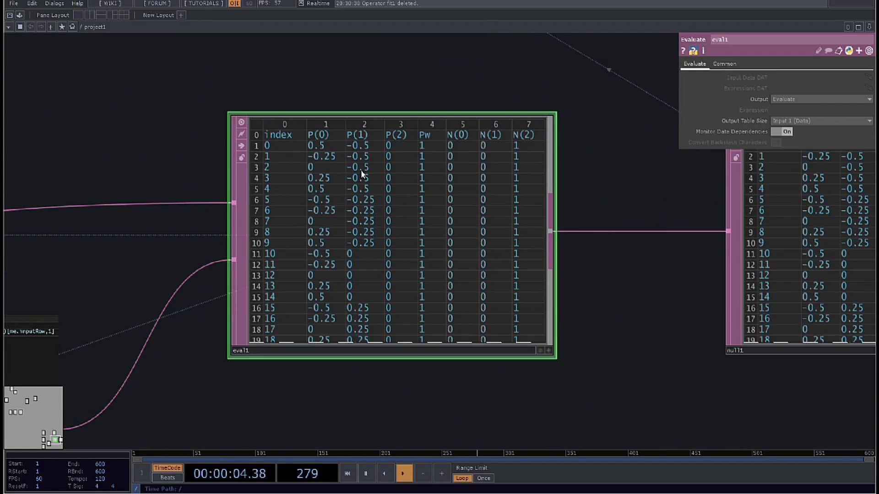
scroll(362, 176, "down", 8)
scroll(337, 137, "up", 6)
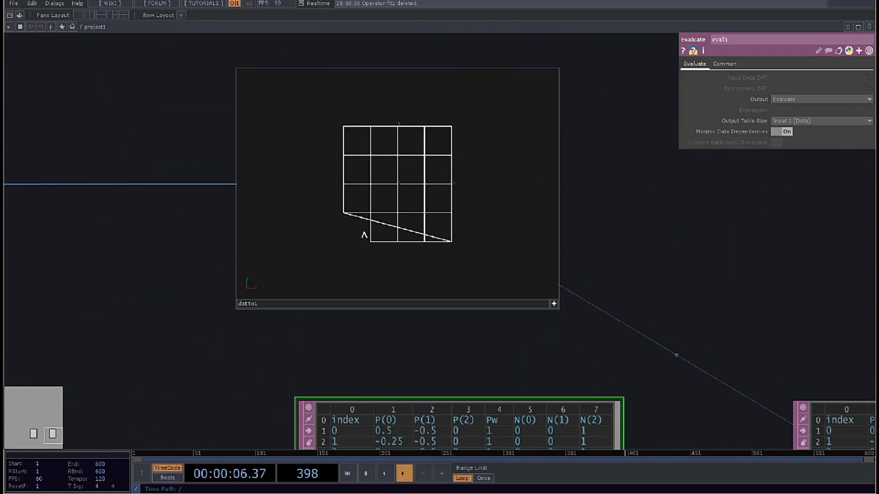
scroll(365, 233, "down", 6)
left_click_drag(190, 304, 353, 188)
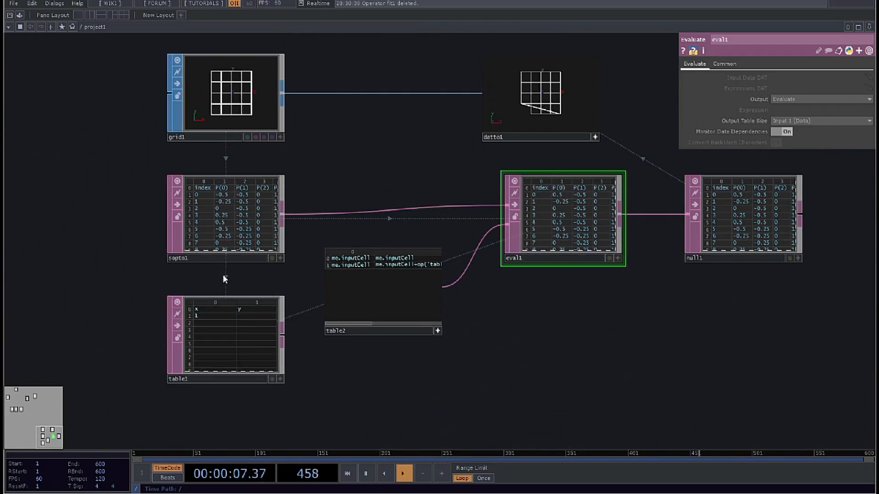
Set row 1 of the x column in table1 to -0.5 and check the shape in datto1.
left_click(281, 381)
left_click(200, 315)
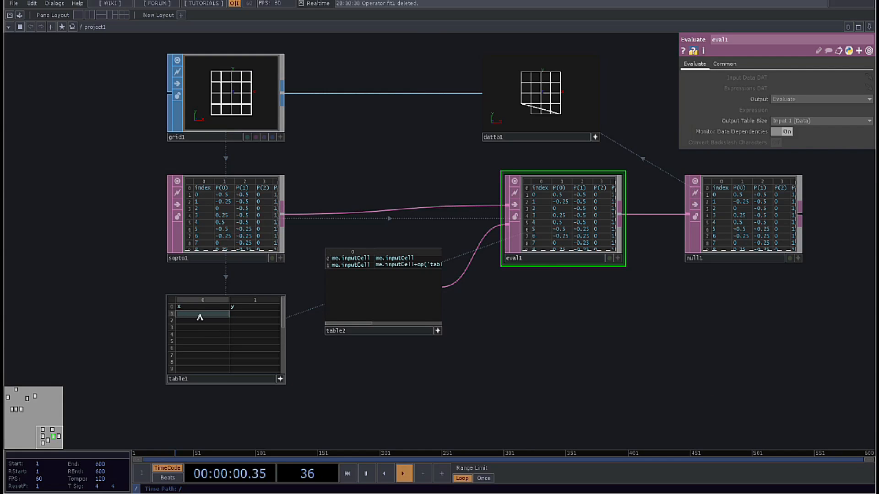
type("0")
key("Return")
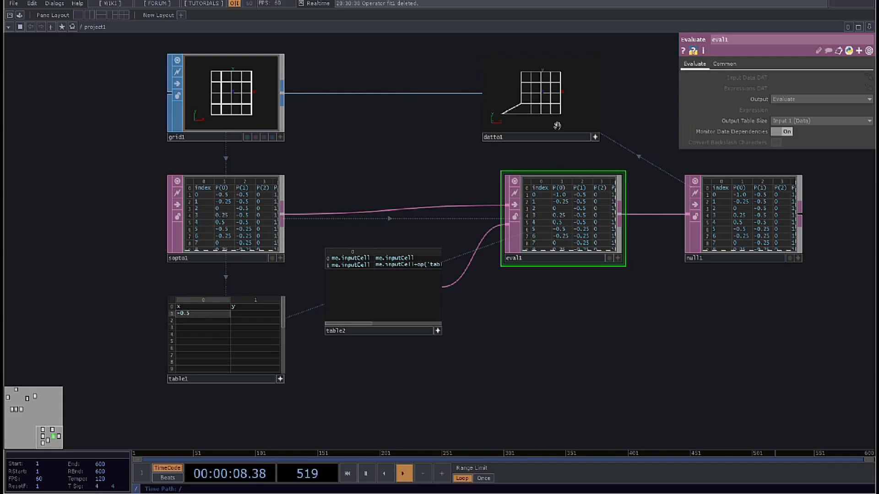
scroll(555, 79, "up", 5)
scroll(542, 127, "down", 5)
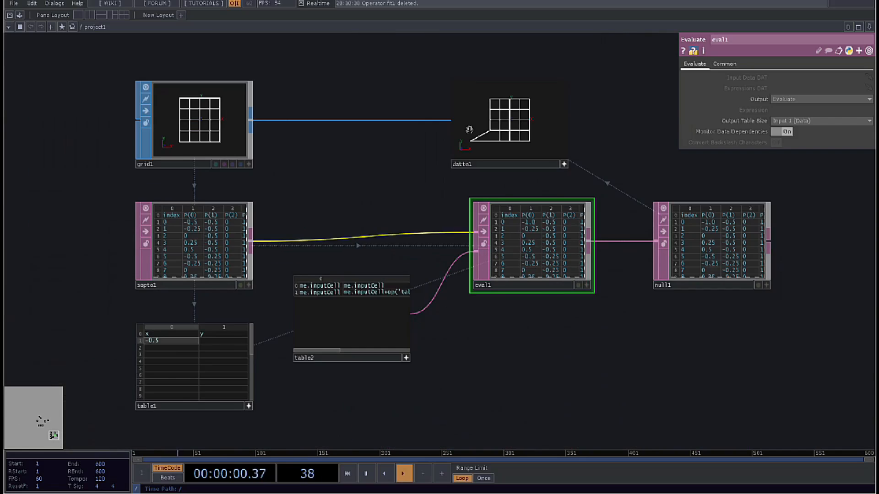
scroll(256, 403, "up", 5)
scroll(402, 216, "down", 6)
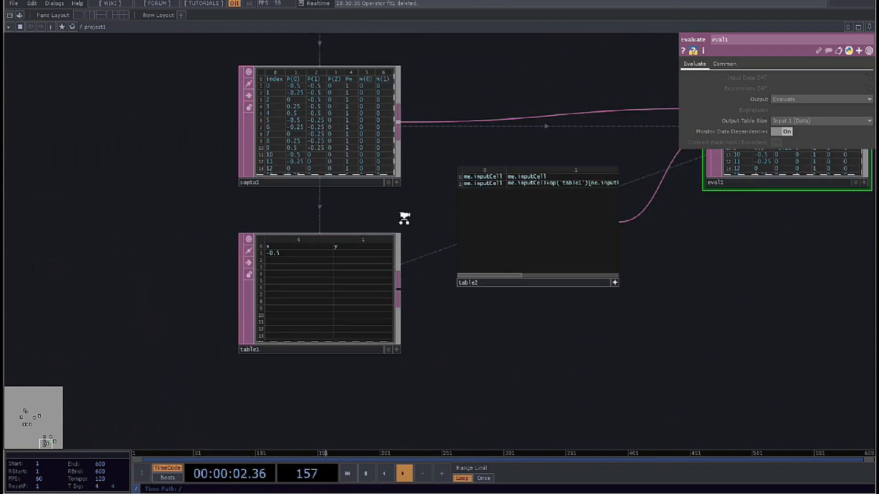
scroll(385, 280, "up", 5)
scroll(503, 324, "down", 4)
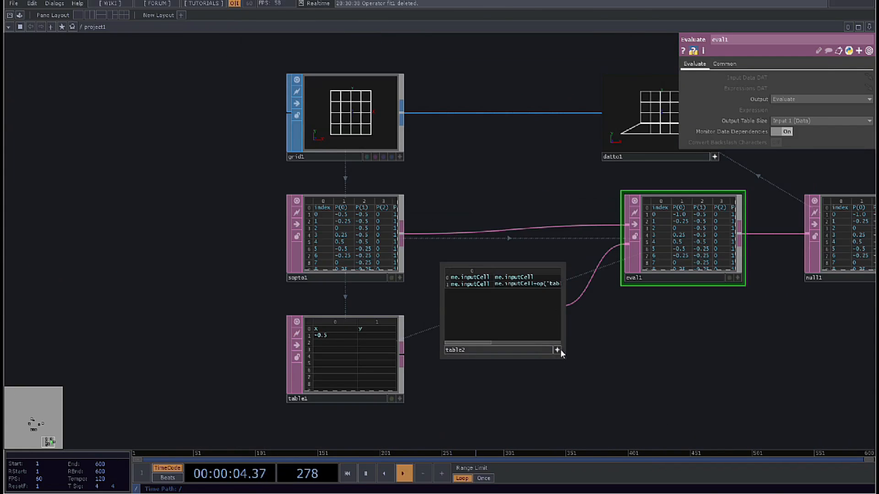
Add a Wave CHOP in the empty network area beside table1, leaving space between the two nodes.
left_click_drag(75, 243, 386, 133)
key("Tab")
left_click(264, 146)
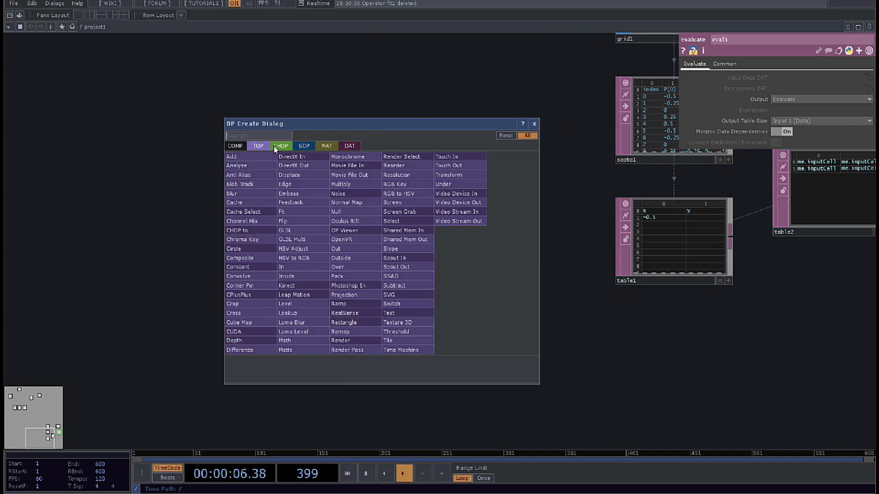
left_click(275, 146)
type("s")
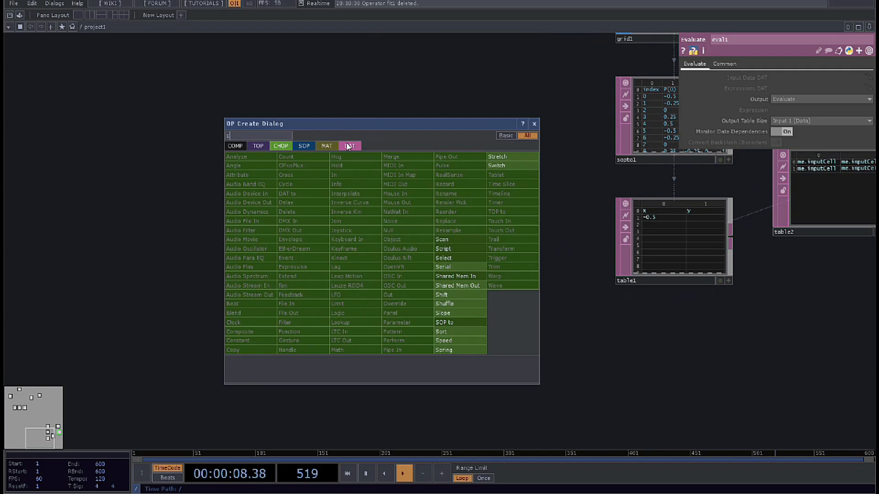
key("BackSpace")
type("wa")
left_click(499, 284)
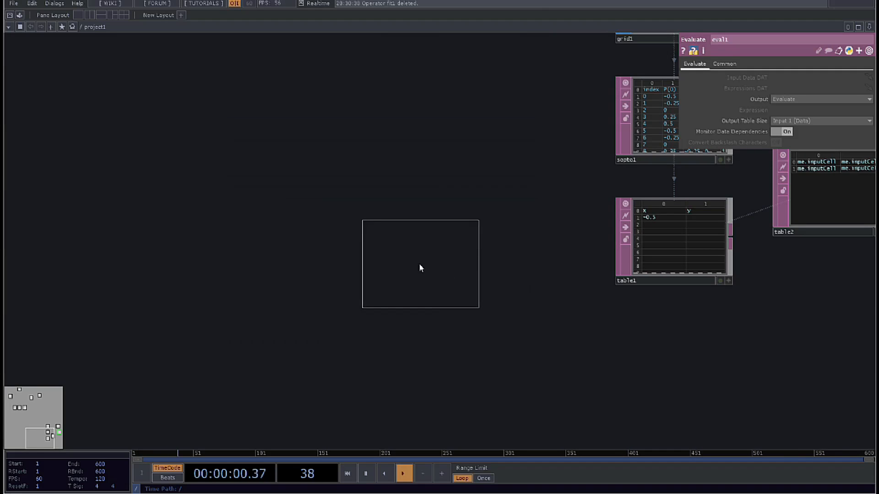
left_click(421, 265)
left_click_drag(424, 262, 293, 234)
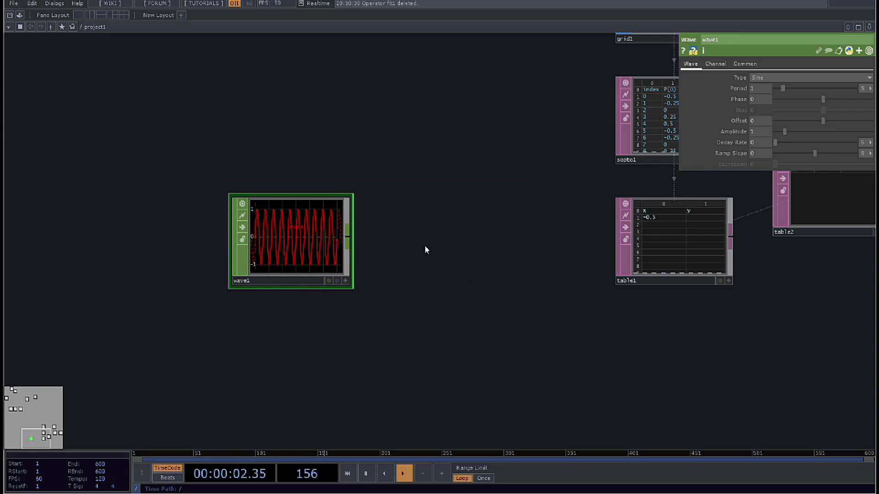
left_click_drag(424, 246, 325, 276)
left_click_drag(203, 254, 144, 236)
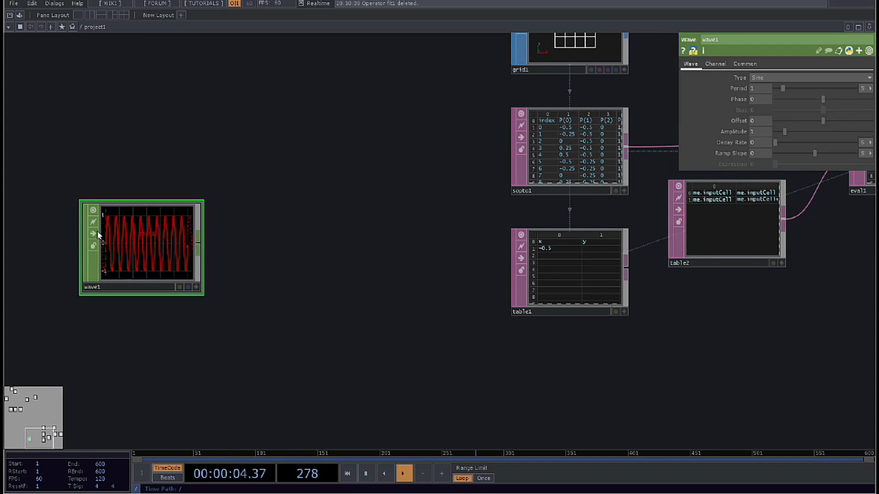
Convert wave1 to a table with a CHOP to DAT placed beside it and review its sample values.
scroll(97, 230, "up", 5)
scroll(221, 243, "down", 6)
key("Tab")
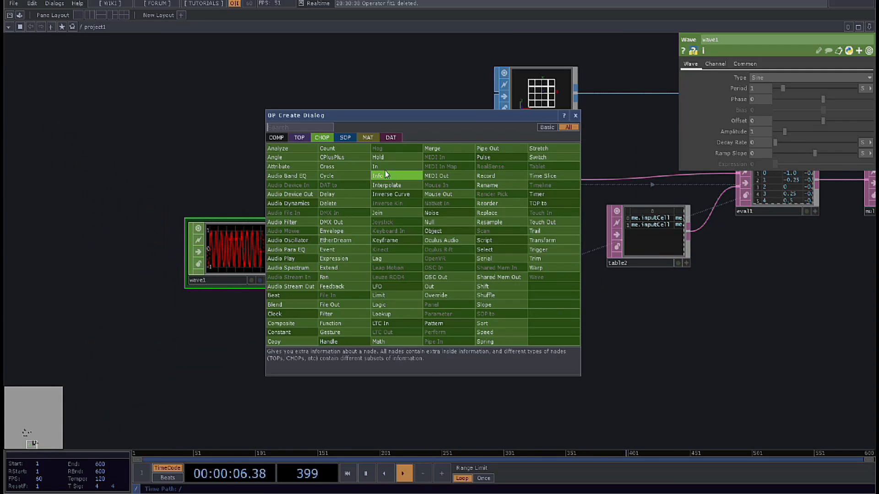
left_click(385, 137)
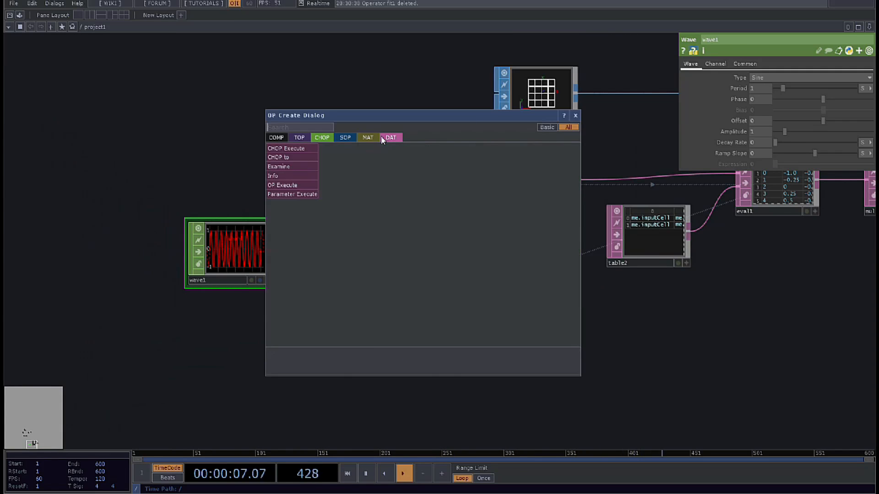
left_click(298, 157)
left_click(338, 215)
left_click_drag(338, 215, 317, 235)
scroll(316, 235, "up", 5)
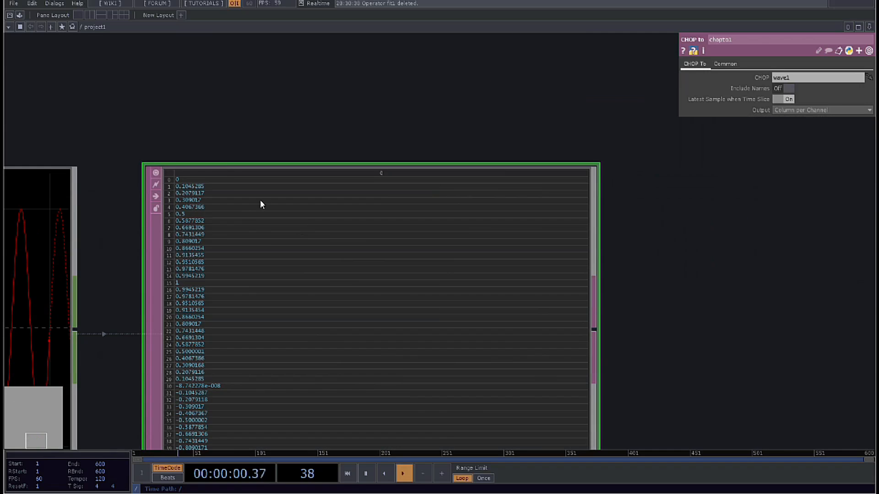
scroll(260, 204, "down", 5)
scroll(204, 171, "up", 6)
scroll(210, 204, "down", 6)
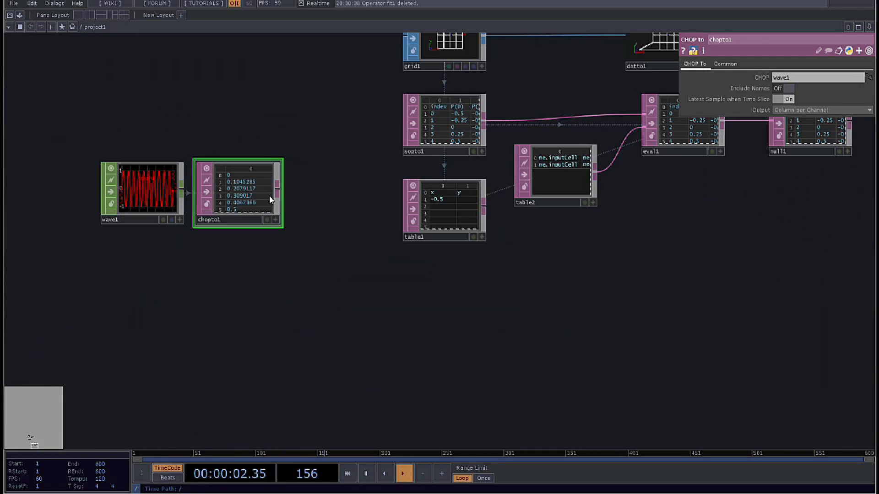
Replace the table1 reference with chopto1 in the column 1 expression of table2's row 1.
scroll(595, 155, "up", 6)
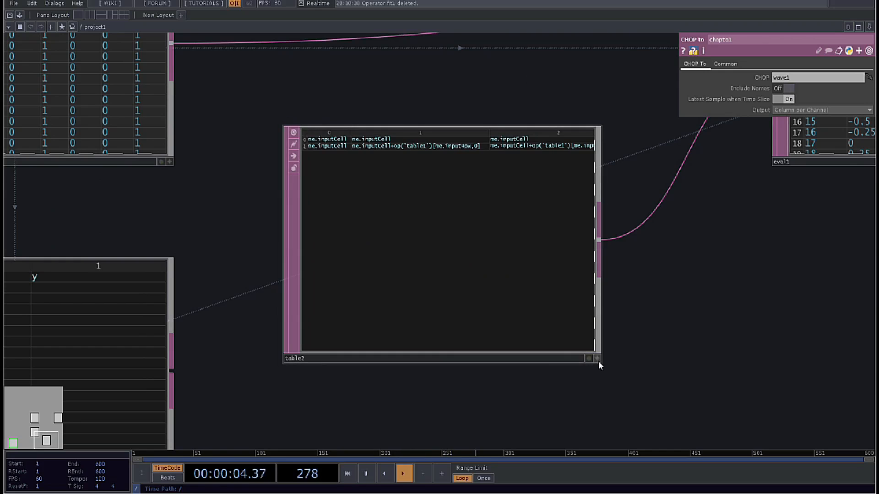
scroll(447, 133, "up", 2)
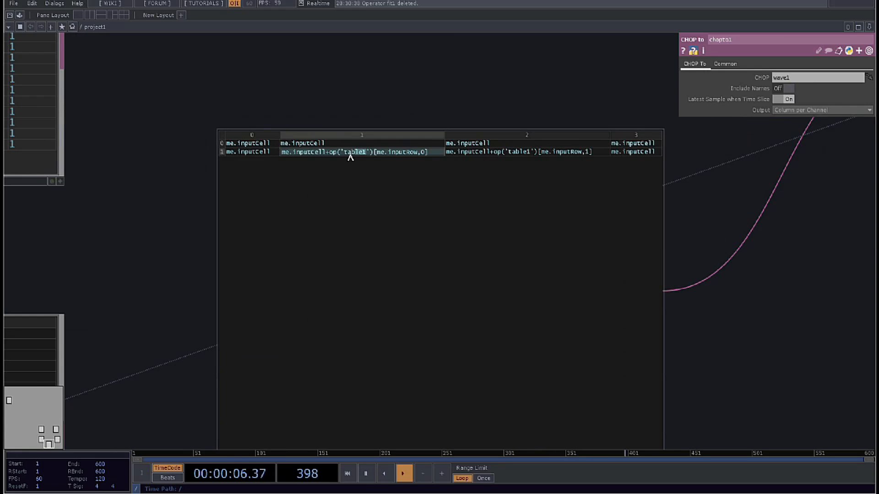
type("chopto")
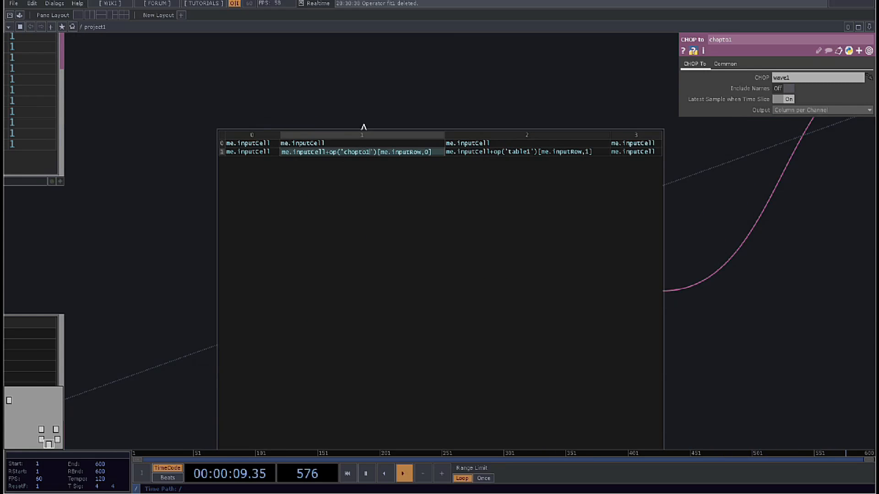
left_click(364, 125)
scroll(367, 133, "down", 5)
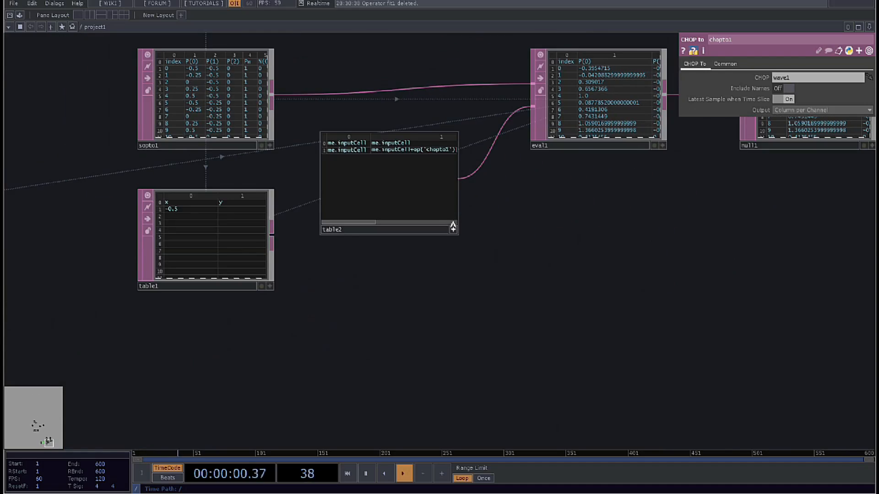
left_click(455, 229)
Adjust wave1 to period 0.23, phase -0.286, offset 0.19, amplitude 0.1 and decay rate 0.27 while watching datto1.
scroll(380, 291, "down", 3)
scroll(495, 137, "up", 6)
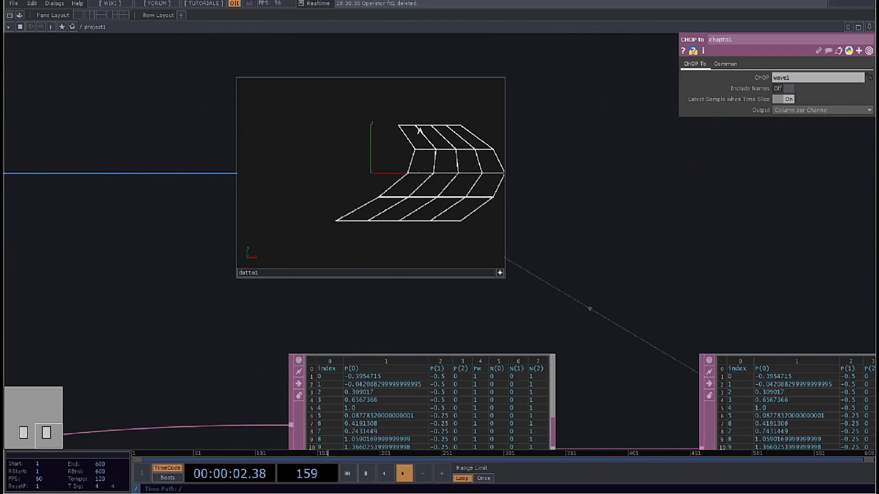
key("h")
left_click(77, 286)
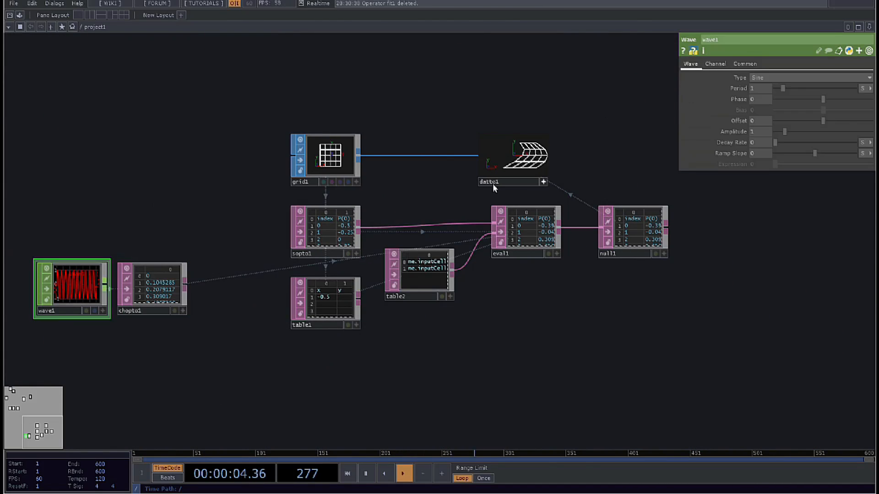
scroll(542, 133, "up", 5)
scroll(543, 133, "up", 3)
scroll(449, 329, "up", 3)
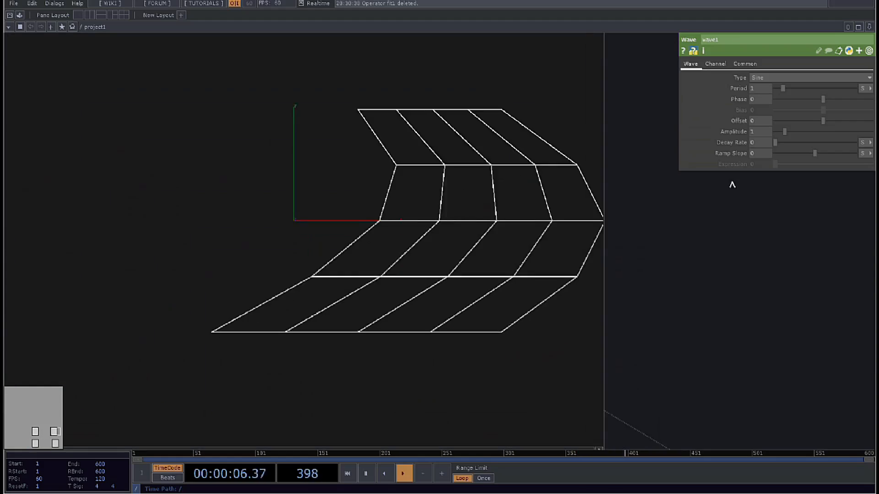
left_click_drag(796, 87, 797, 141)
mouse_move(779, 132)
left_mouse_down()
mouse_move(808, 131)
mouse_move(776, 128)
left_mouse_up()
scroll(605, 130, "down", 2)
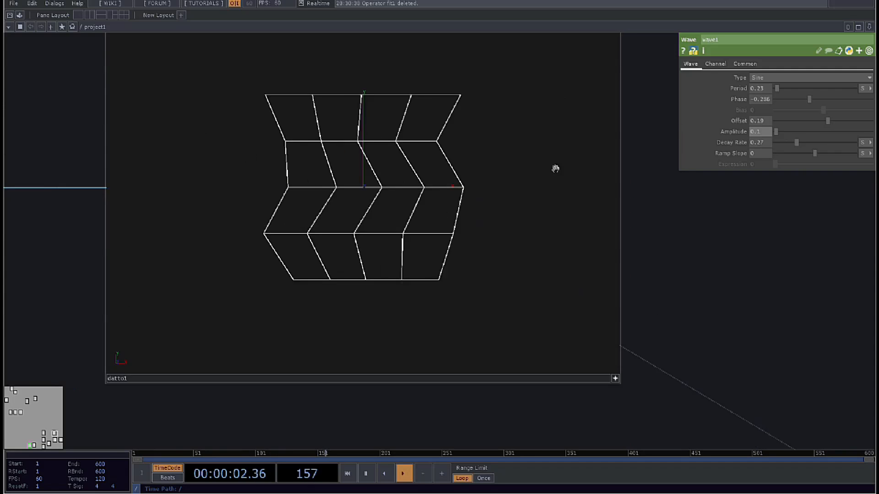
Select wave1 again and examine its waveform alongside the chopto1 values.
scroll(555, 168, "down", 3)
left_click(260, 374)
scroll(230, 321, "down", 4)
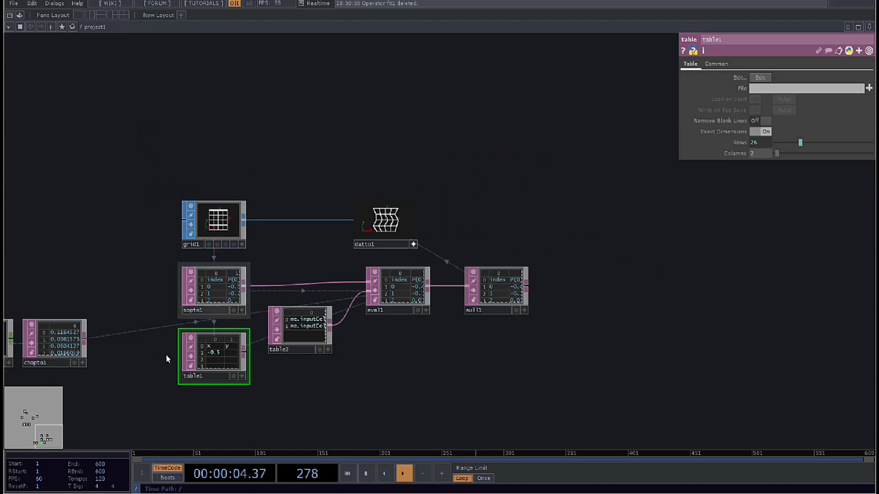
left_click_drag(59, 374, 239, 334)
scroll(239, 334, "up", 2)
left_click(143, 274)
scroll(103, 289, "up", 3)
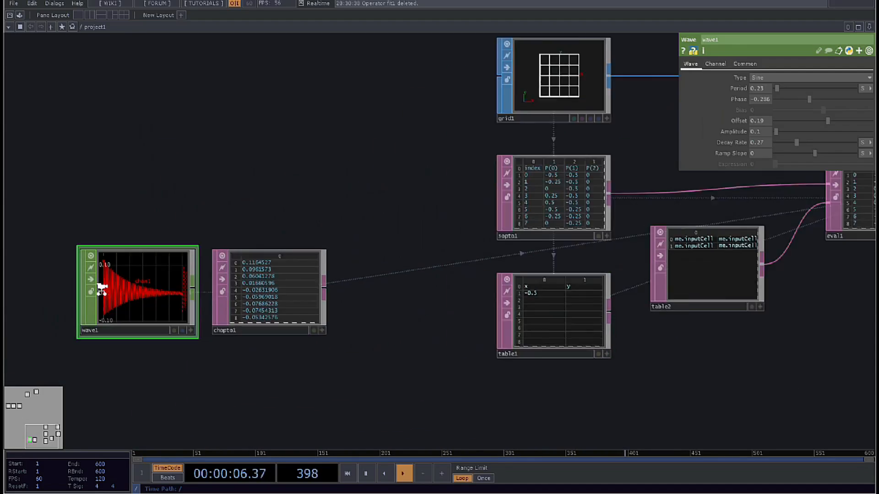
Select all the grid deformation nodes, including wave1 and chopto1, and move them up beside the earlier network.
scroll(137, 282, "down", 2)
scroll(87, 289, "down", 2)
scroll(465, 190, "up", 4)
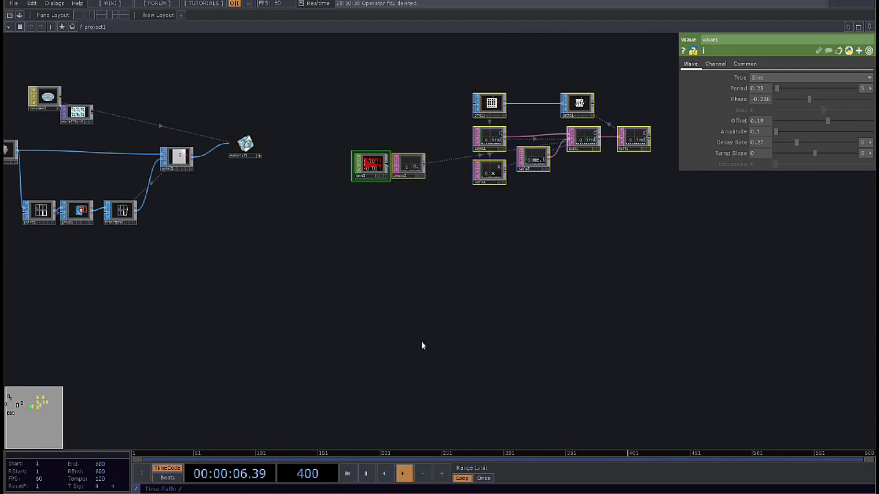
left_click_drag(423, 344, 339, 360)
scroll(455, 122, "up", 5)
left_click_drag(106, 262, 184, 216)
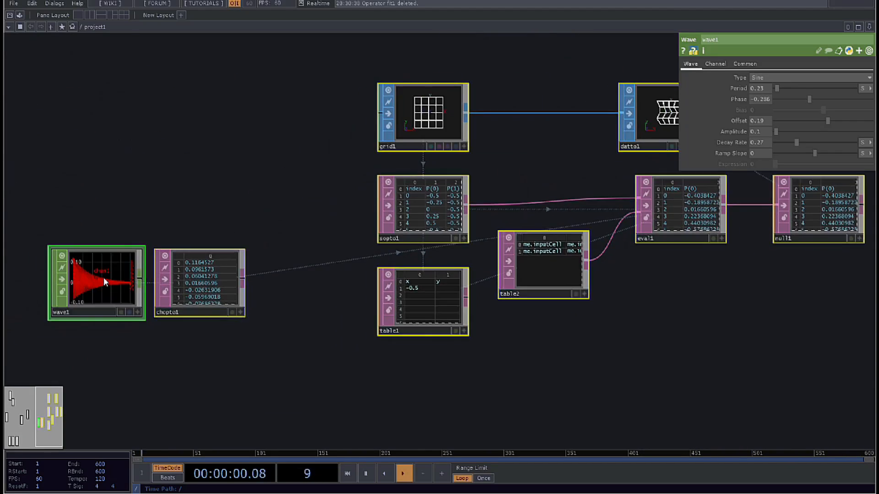
scroll(104, 277, "up", 2)
scroll(103, 277, "up", 1)
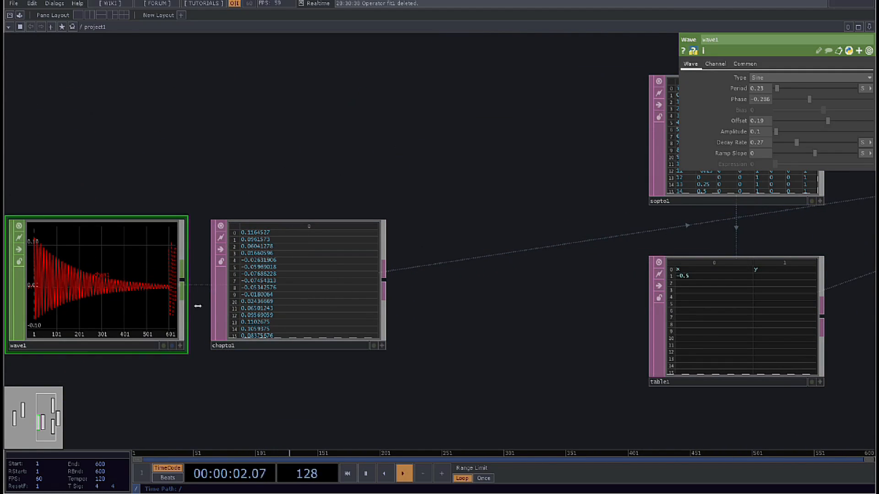
Move the whole selected grid deformation node group, from wave1 to datto1, up to free an empty area of the network.
scroll(113, 298, "down", 3)
left_click(241, 281)
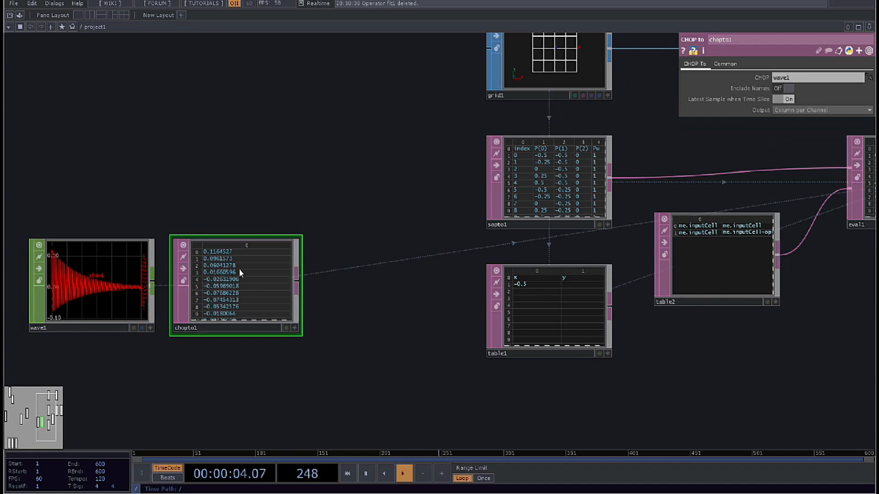
scroll(239, 268, "down", 3)
left_click_drag(239, 296, 117, 327)
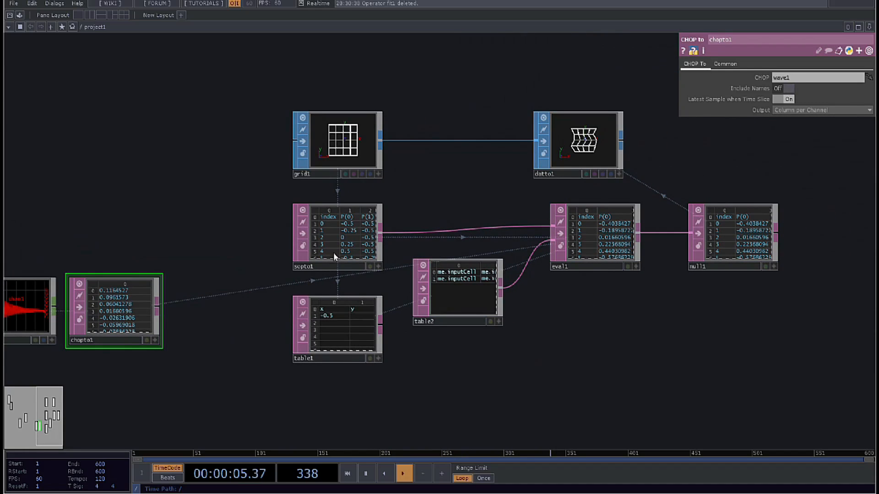
left_click(585, 138)
scroll(594, 132, "up", 3)
scroll(476, 179, "down", 5)
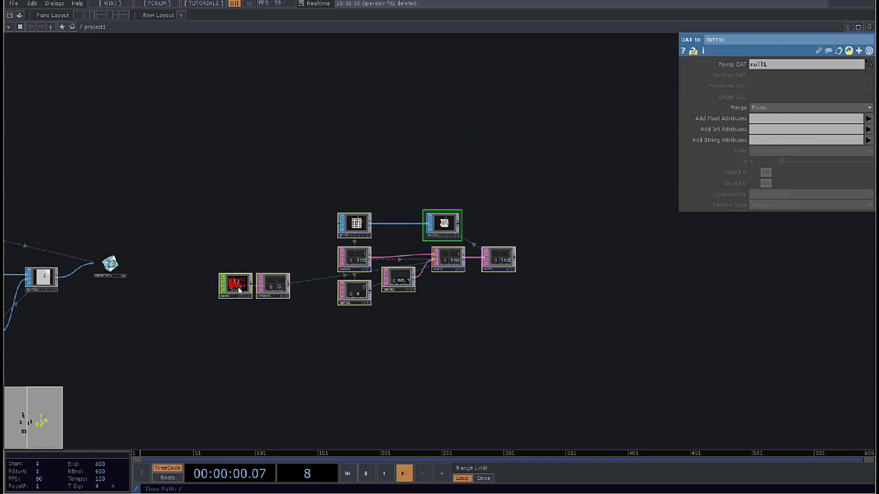
left_click_drag(238, 287, 363, 172)
scroll(291, 277, "up", 3)
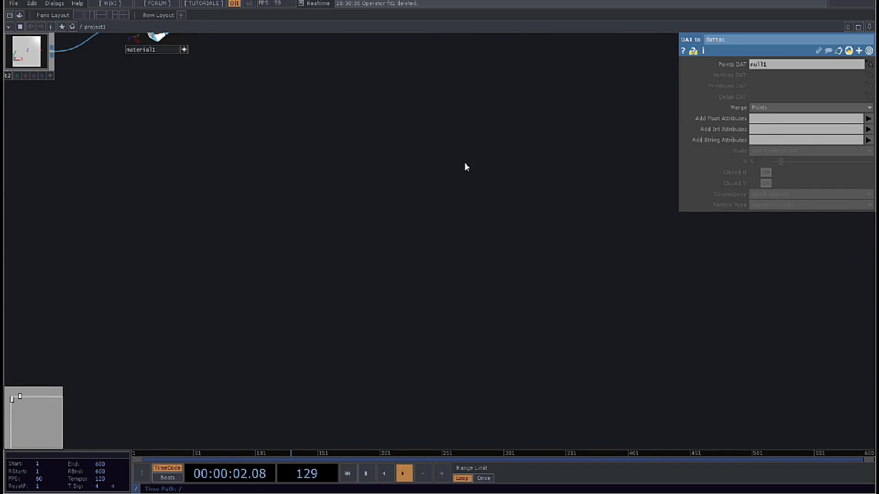
Add a Line SOP in the empty area of the network.
key("Tab")
left_click(383, 177)
type("l")
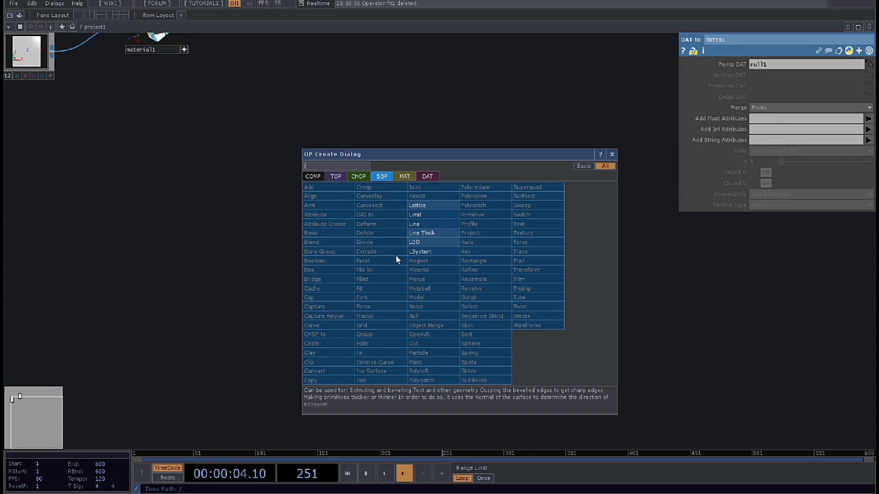
left_click(428, 230)
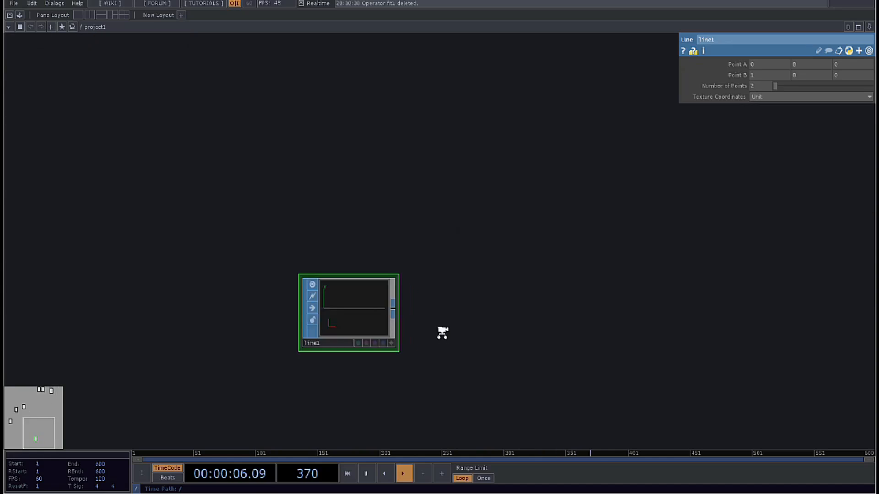
Add a CHOP to SOP connected after line1.
left_click(291, 274)
key("Tab")
type("c")
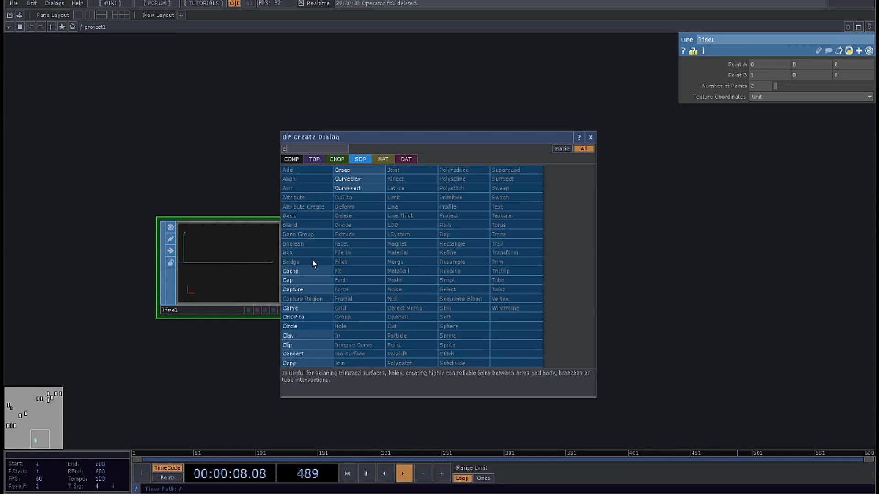
left_click(300, 317)
left_click(486, 275)
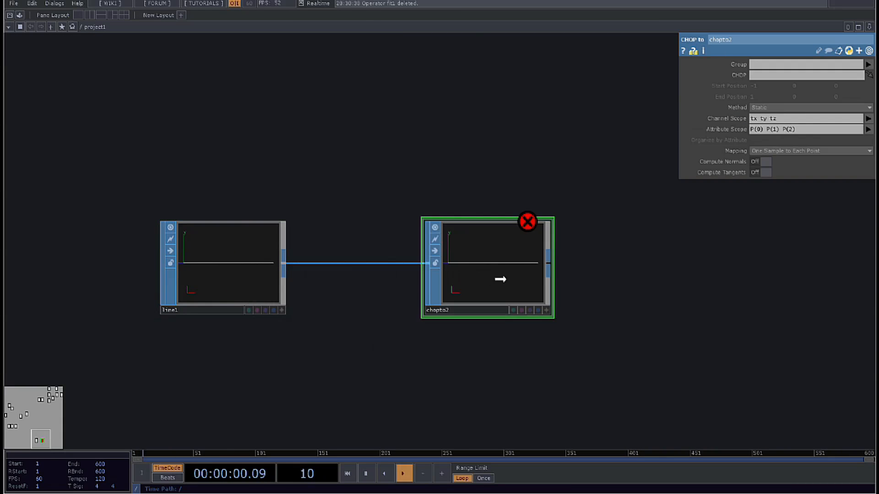
Delete line1 so that only the CHOP to SOP chopto2 is left, and select chopto2.
scroll(436, 265, "up", 2)
left_click(173, 297)
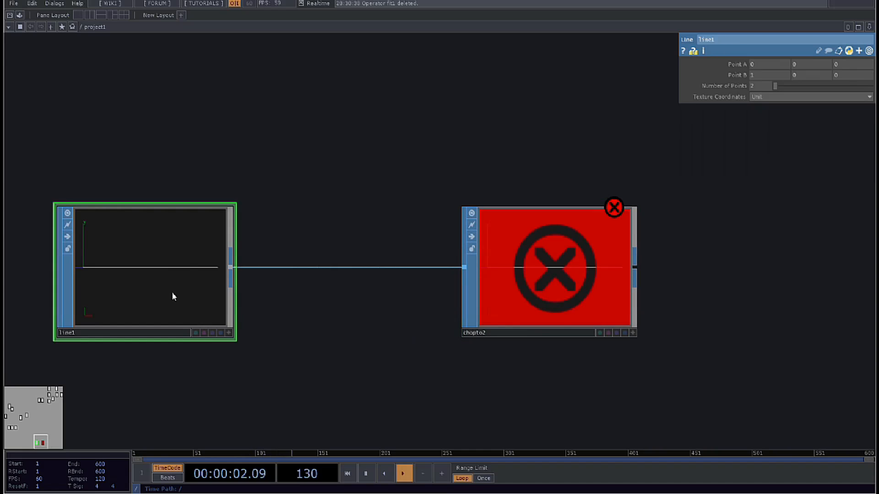
key("Delete")
left_click(505, 288)
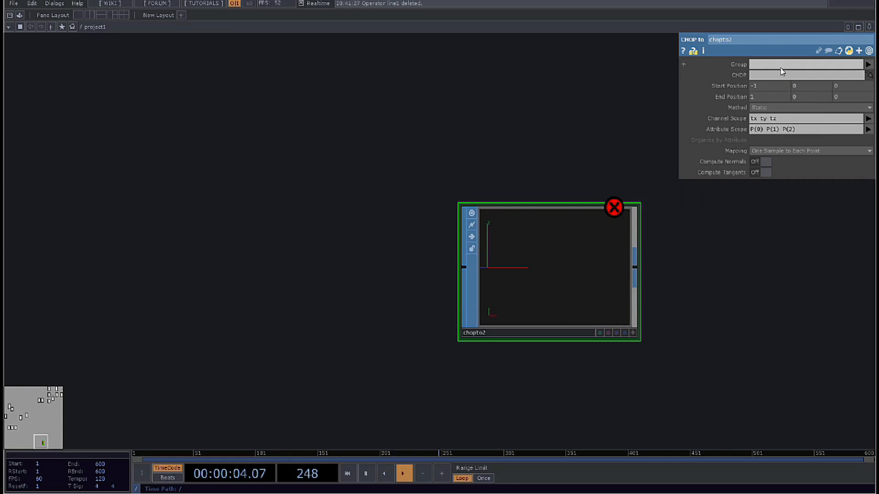
Add a Wave CHOP in front of chopto2.
scroll(713, 118, "down", 3)
key("Tab")
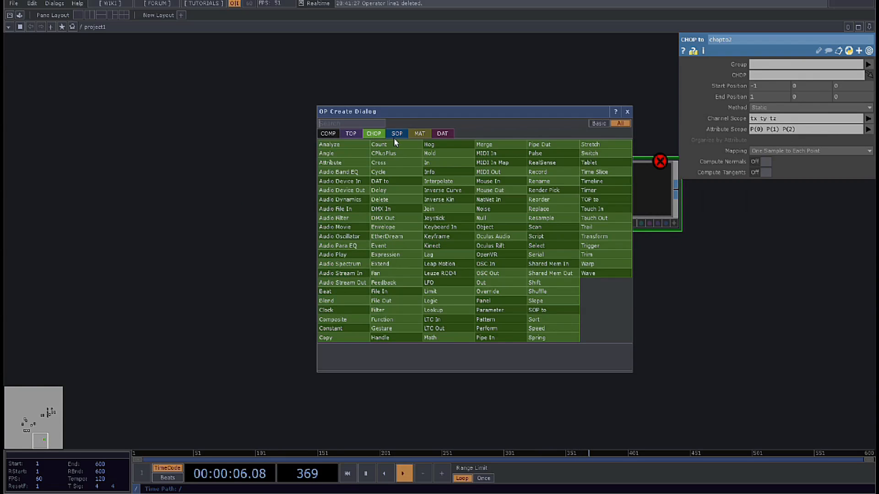
type("a")
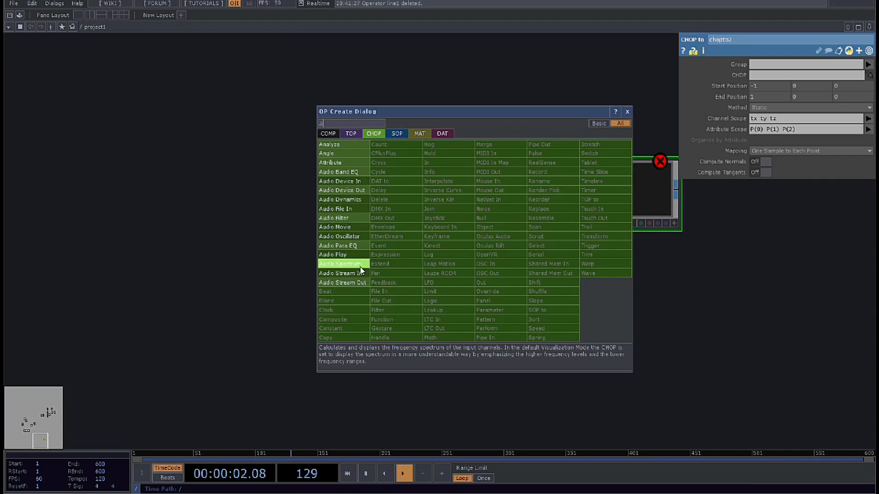
key("BackSpace")
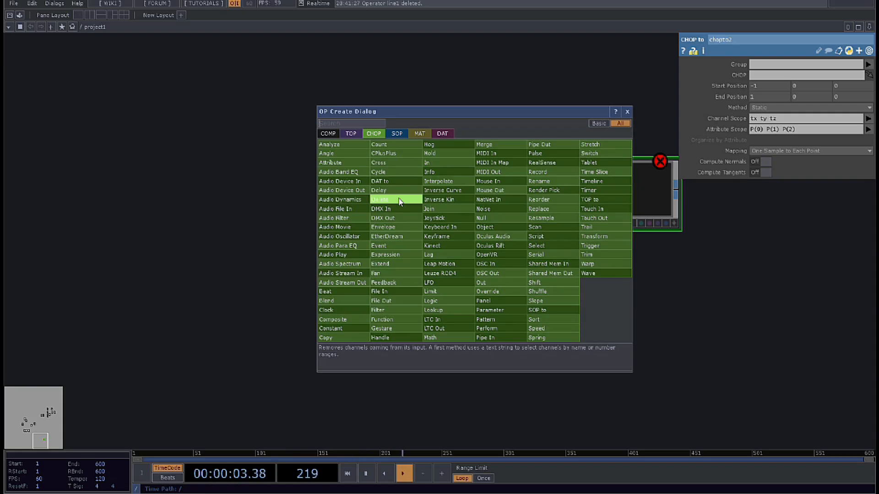
left_click(588, 273)
left_click(341, 175)
left_click_drag(417, 200, 221, 221)
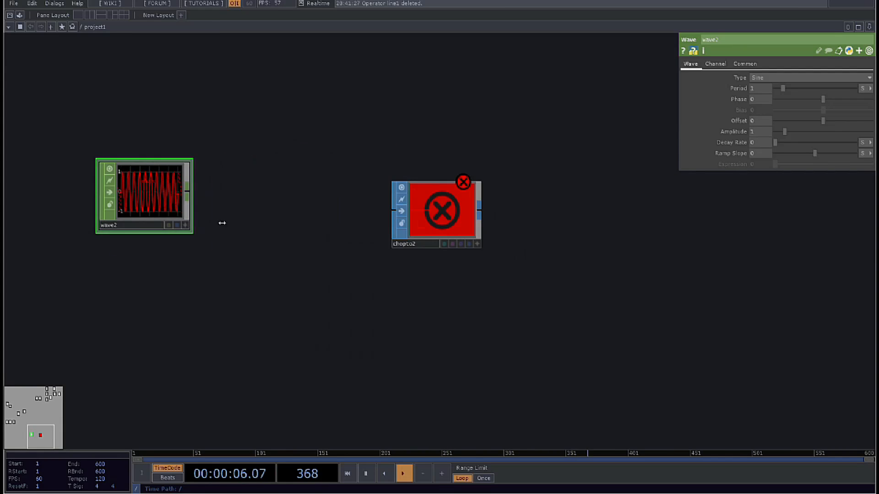
Move wave2 closer to chopto2 and assign it as chopto2's CHOP source.
left_click_drag(171, 201, 257, 239)
left_click(408, 211)
left_click_drag(440, 180, 794, 75)
scroll(460, 212, "up", 5)
scroll(428, 229, "down", 2)
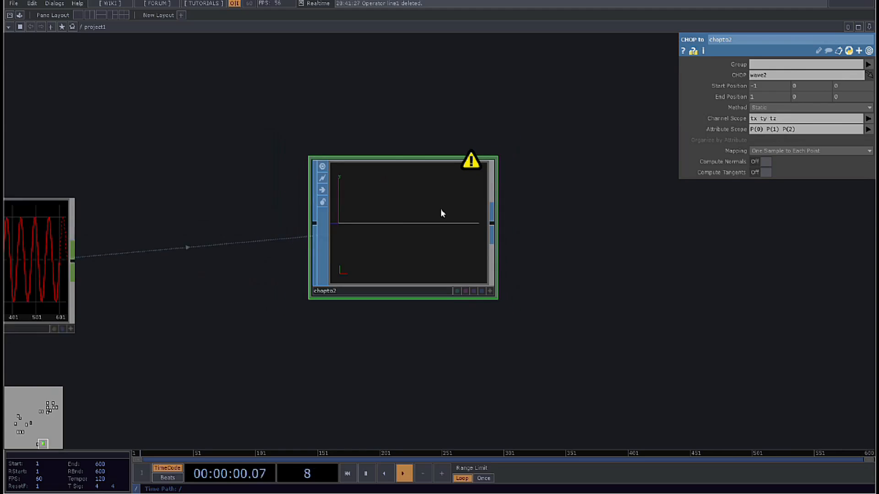
Check chopto2's node information for the cause of its warning.
scroll(412, 185, "up", 4)
middle_click(421, 202)
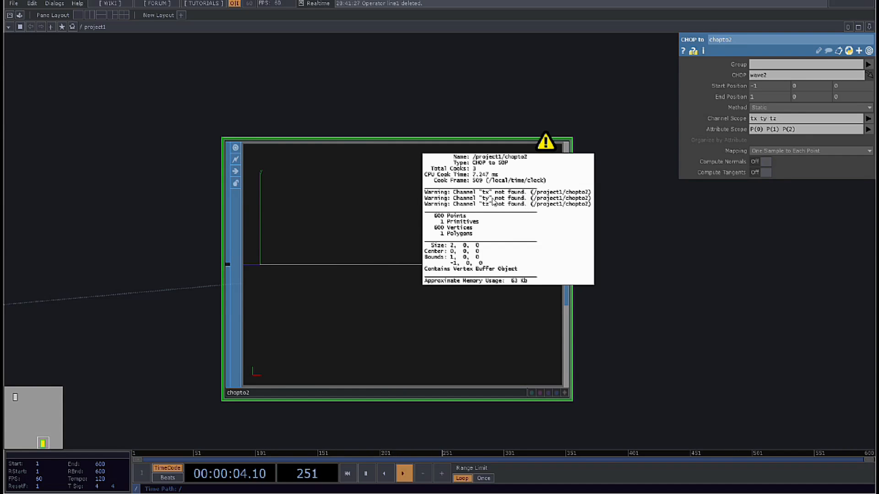
scroll(663, 225, "down", 2)
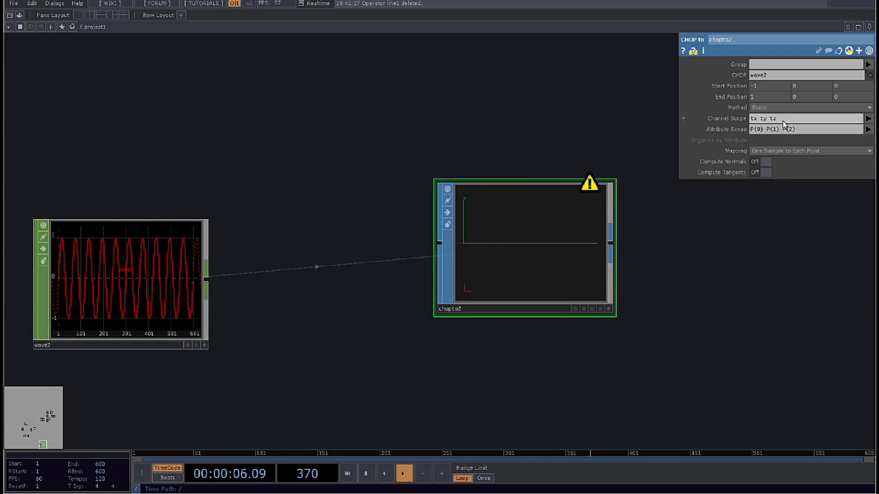
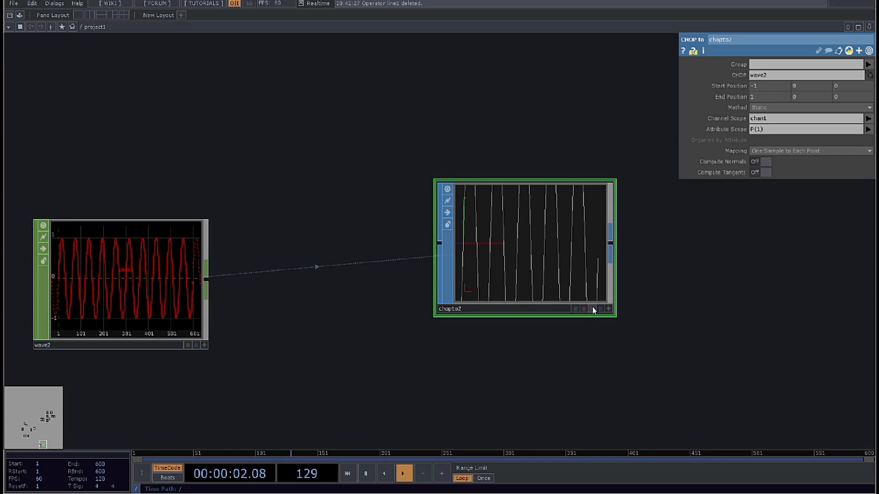
Home chopto2's viewer on the entire wave line and examine its shape.
scroll(563, 267, "up", 5)
right_click(528, 219)
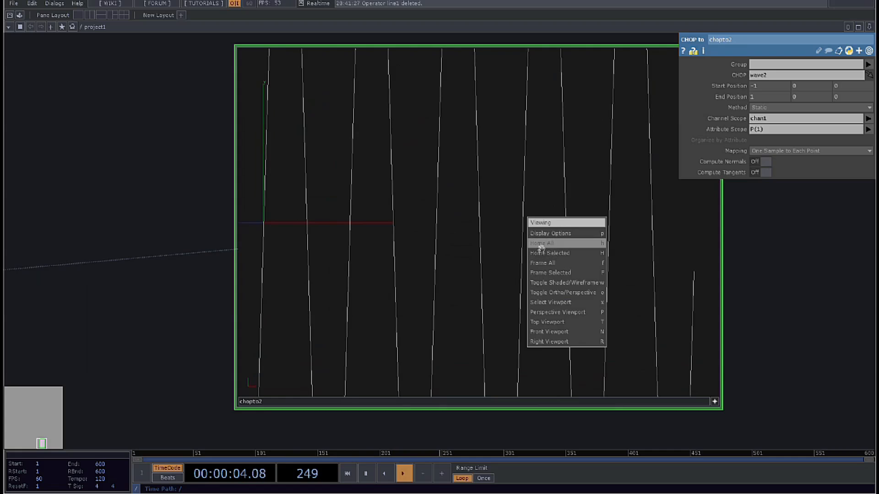
left_click(541, 246)
middle_click_drag(525, 271, 502, 170)
scroll(641, 261, "down", 5)
Set wave2's phase to -0.324 and period to 0.8 while comparing the line in chopto2.
left_click(334, 289)
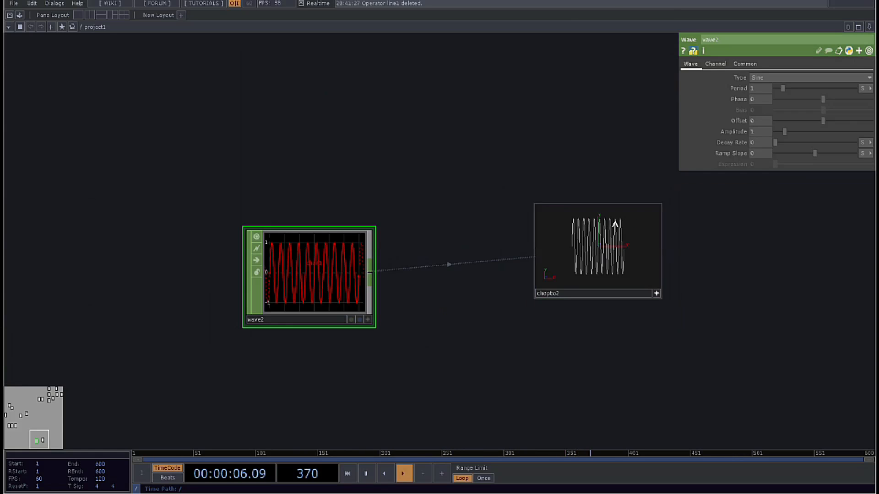
scroll(611, 219, "up", 10)
left_click_drag(844, 100, 769, 88)
middle_click_drag(294, 225, 408, 305)
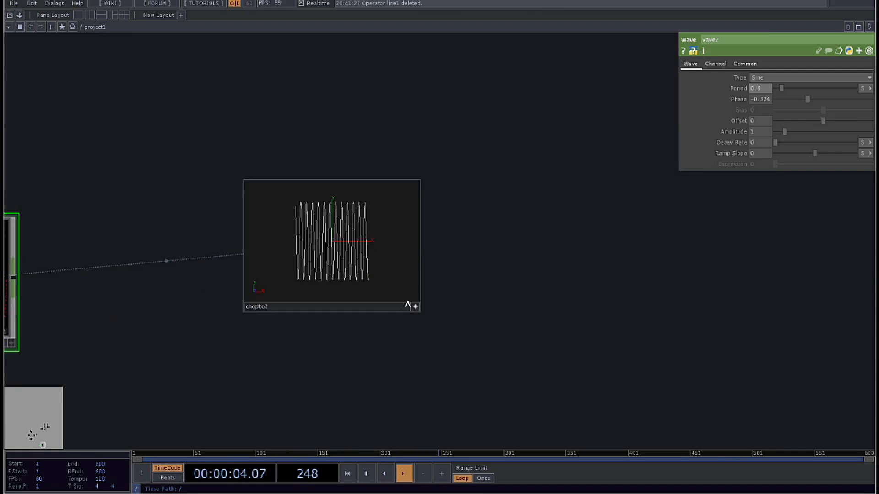
Leave chopto2's interactive view and set its attribute scope to N(1).
left_click(415, 306)
left_click(367, 259)
scroll(304, 251, "up", 4)
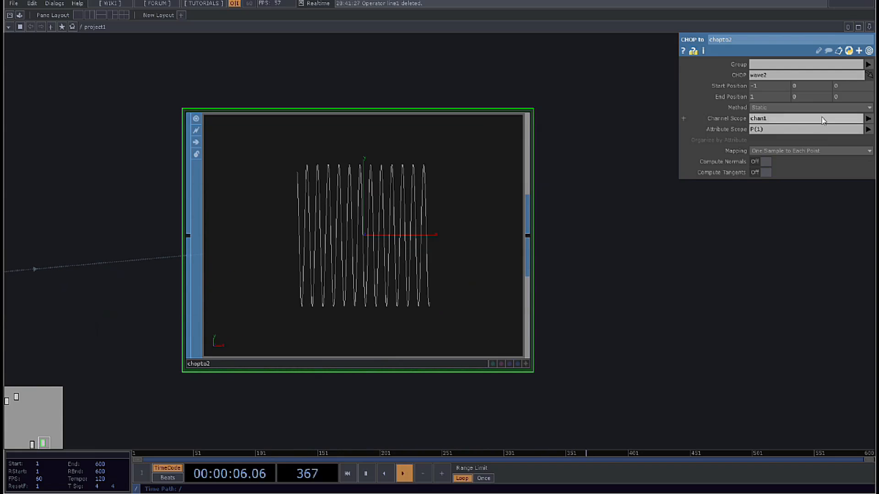
key("BackSpace")
type("N")
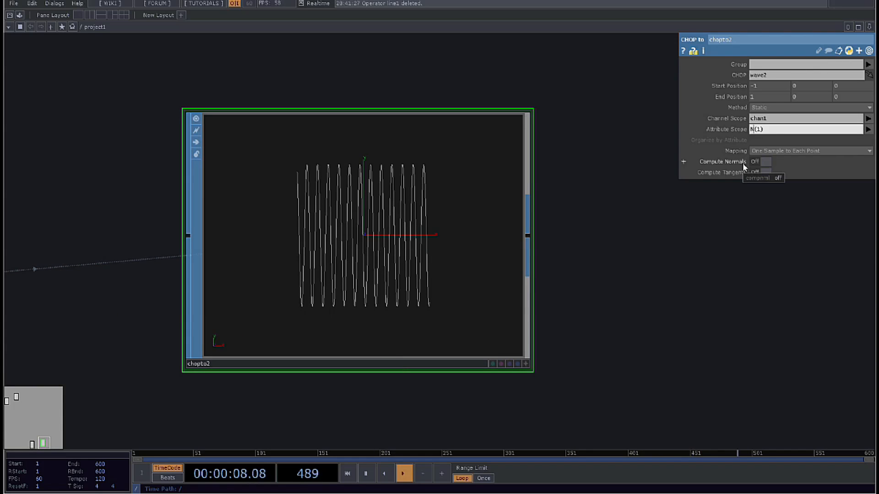
key("Return")
Add a Particle SOP connected after chopto2.
middle_click_drag(284, 264, 240, 277)
middle_click_drag(168, 285, 154, 350)
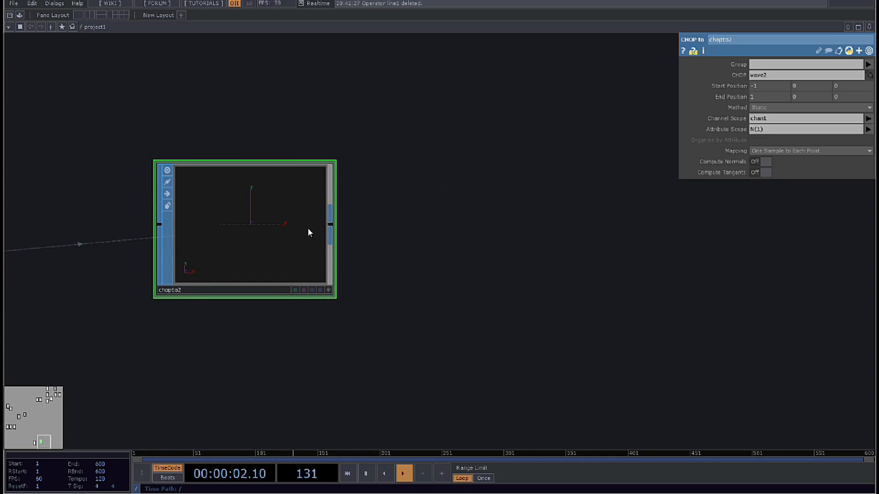
scroll(206, 235, "up", 3)
scroll(361, 246, "down", 3)
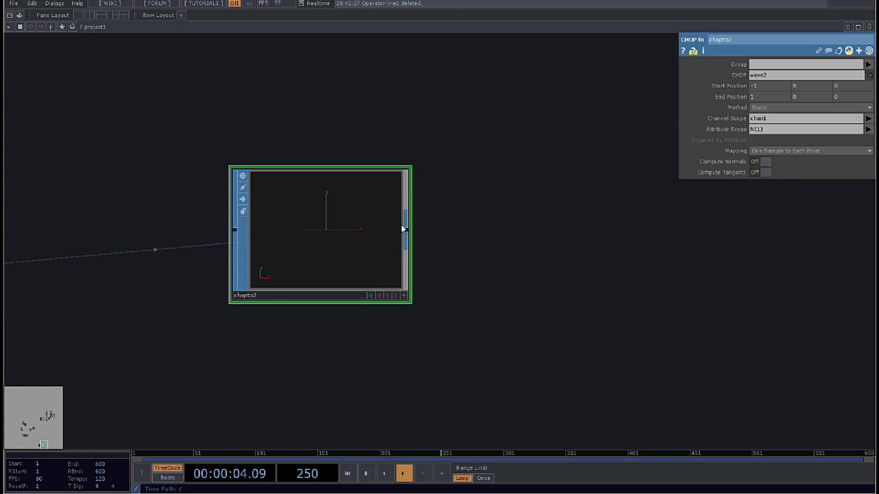
left_click(406, 234)
type("pa")
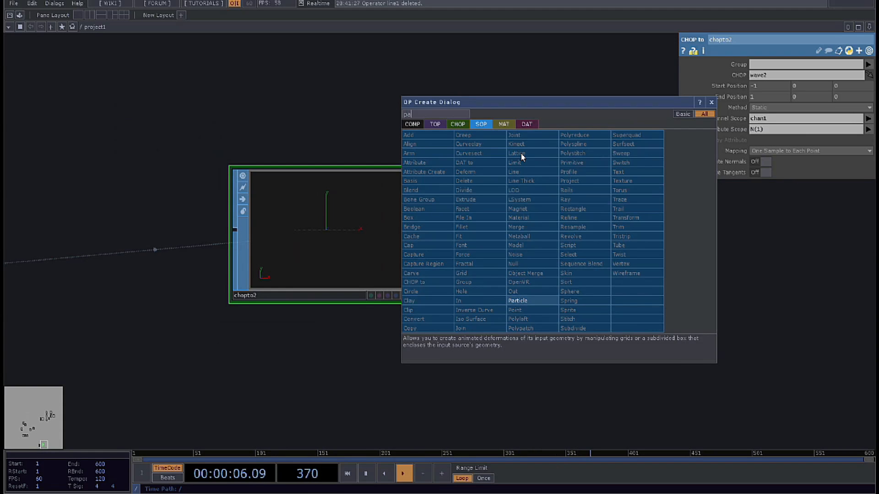
left_click(542, 301)
left_click(638, 222)
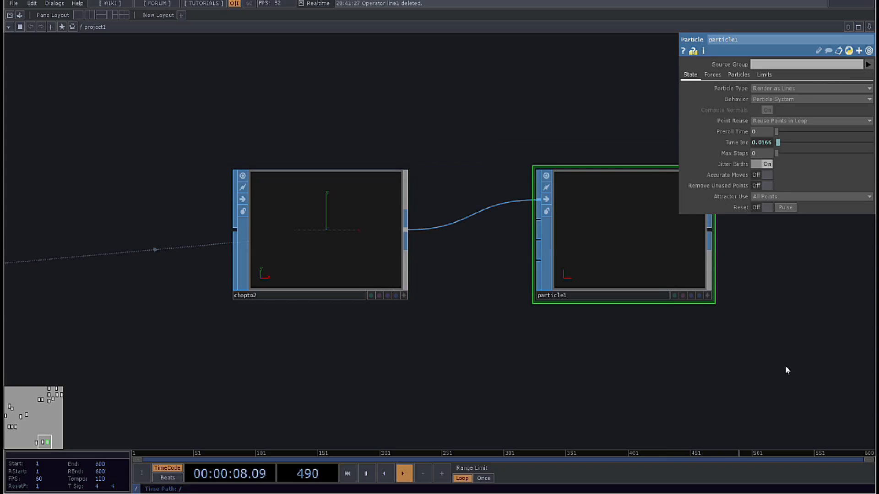
Home particle1's viewer on the emitted particles and examine their motion up close.
left_click_drag(780, 366, 646, 360)
left_click_drag(510, 273, 612, 278)
left_click(674, 291)
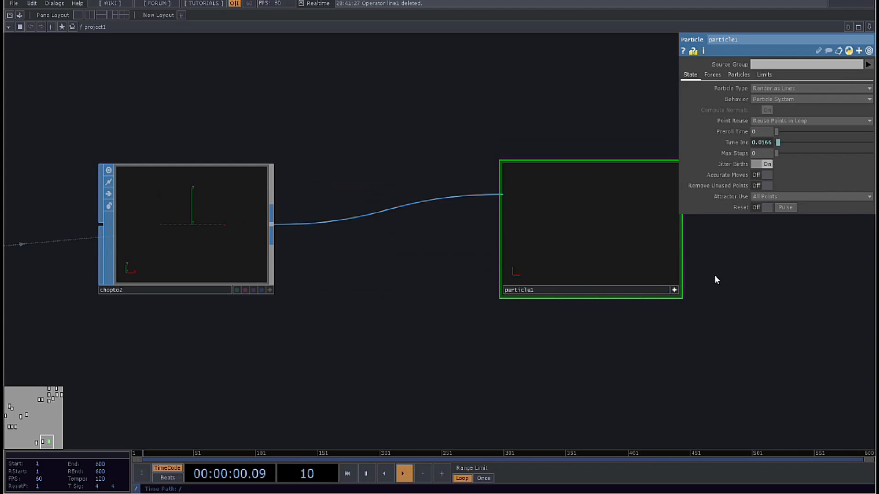
scroll(620, 255, "up", 4)
right_click(542, 170)
left_click(553, 201)
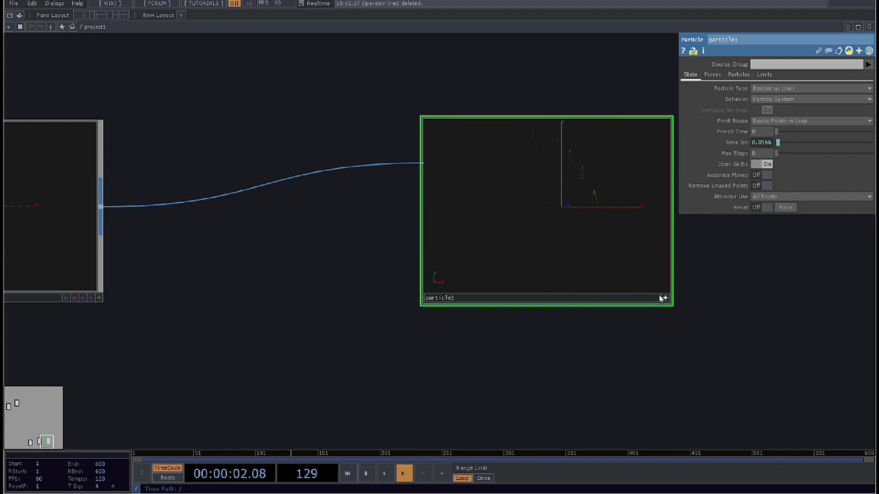
scroll(554, 191, "up", 4)
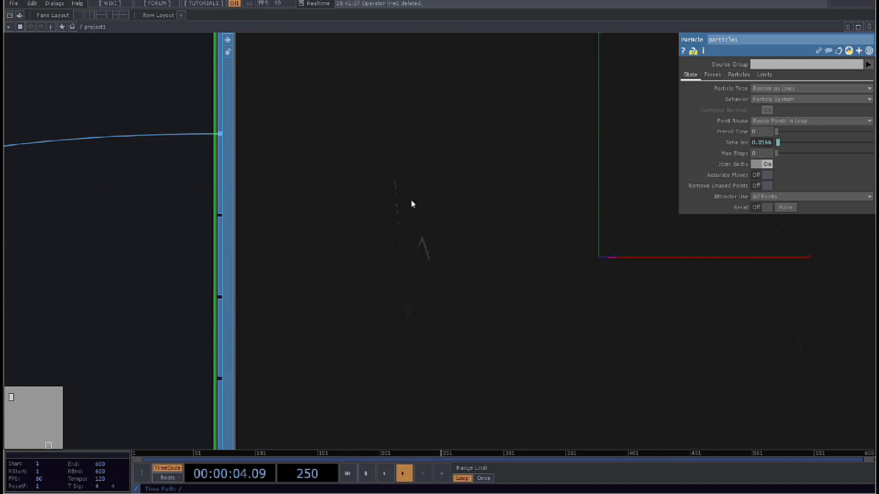
scroll(412, 202, "down", 3)
scroll(489, 220, "up", 2)
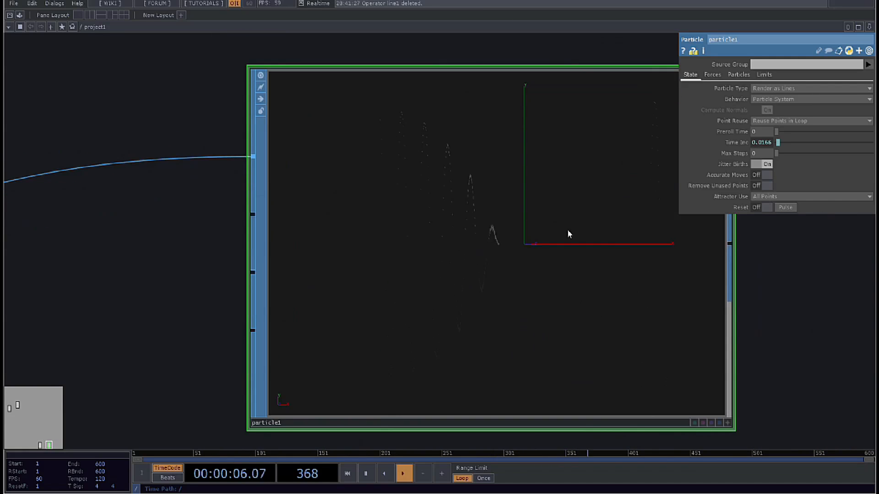
Add a Material SOP connected after particle1.
scroll(460, 253, "down", 4)
left_click(451, 246)
type("m")
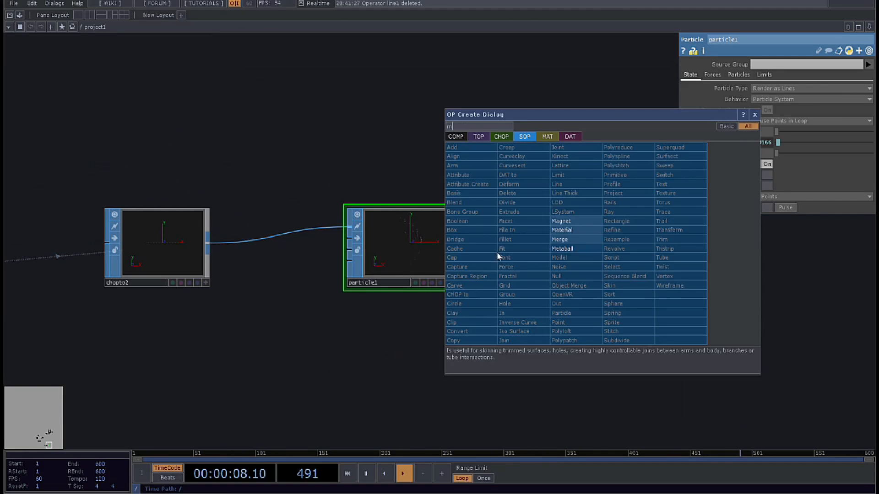
left_click(562, 230)
left_click(567, 245)
key("Tab")
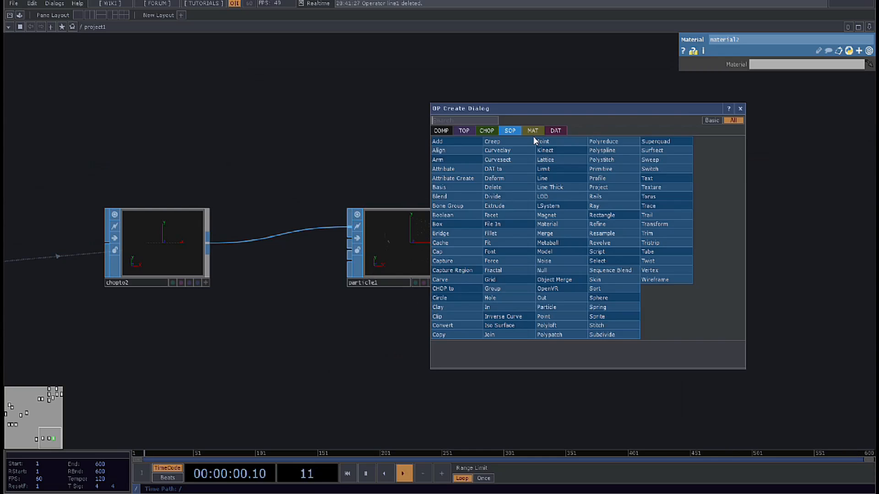
left_click(532, 131)
left_click(458, 209)
left_click(540, 134)
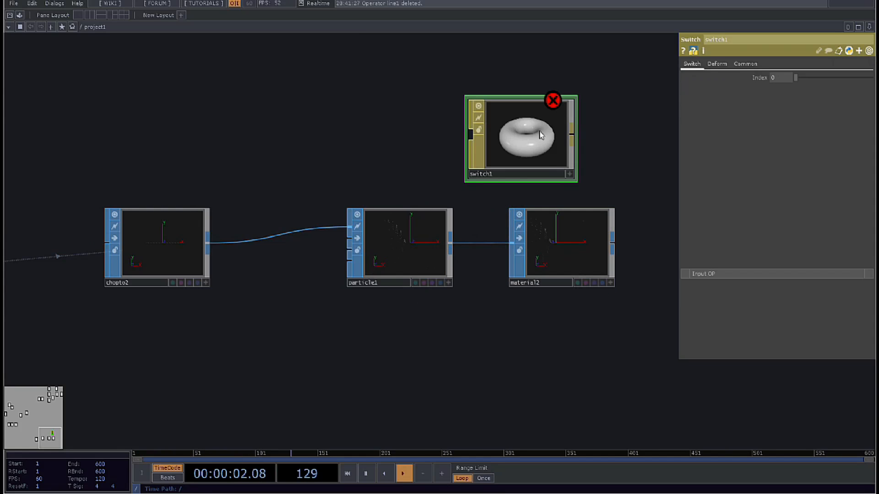
key("Delete")
Assign a new Wireframe MAT, placed above material2, as material2's material and make material2's viewer interactive.
key("Tab")
left_click(407, 179)
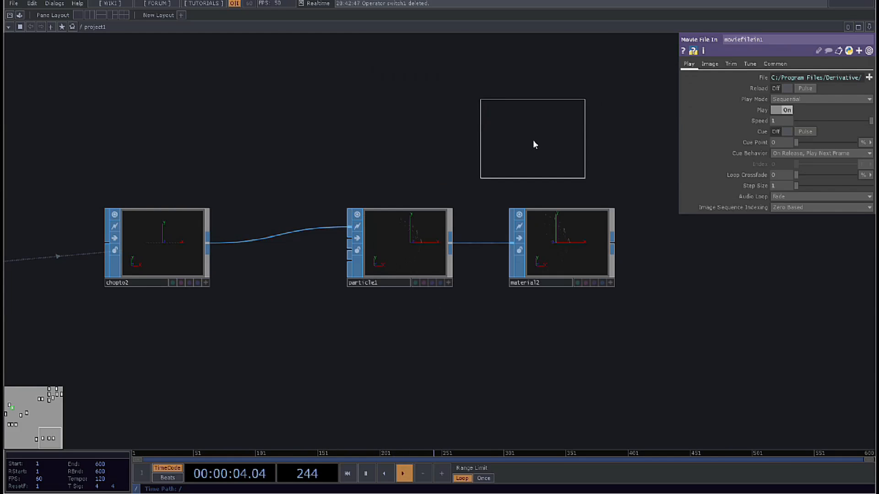
left_click(534, 142)
left_click(578, 251)
scroll(572, 234, "up", 5)
scroll(572, 231, "down", 3)
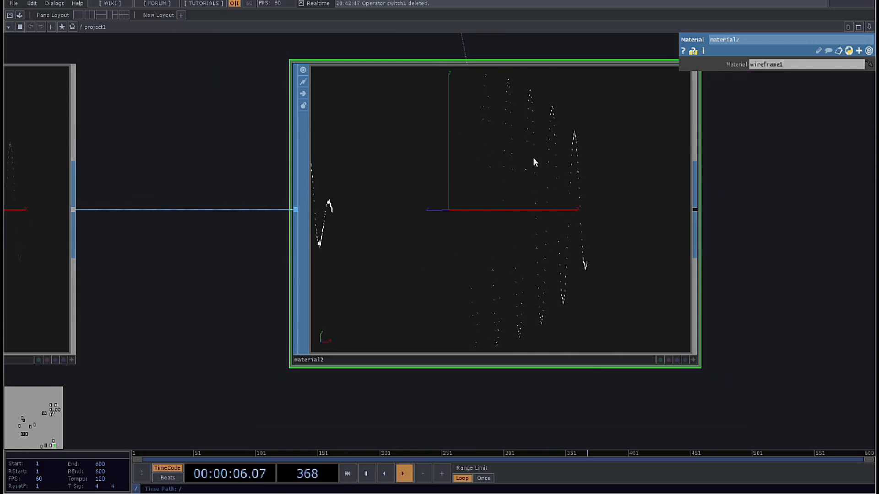
scroll(534, 159, "up", 6)
scroll(439, 213, "down", 9)
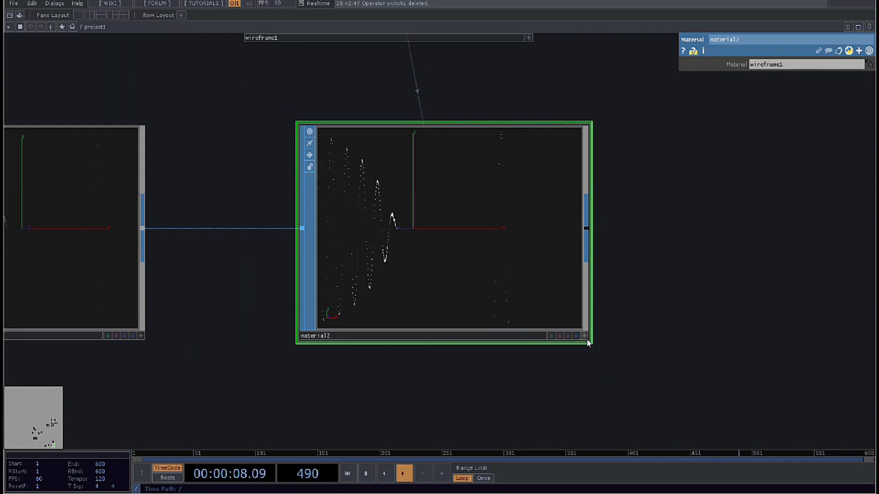
scroll(489, 279, "up", 3)
scroll(408, 254, "down", 4)
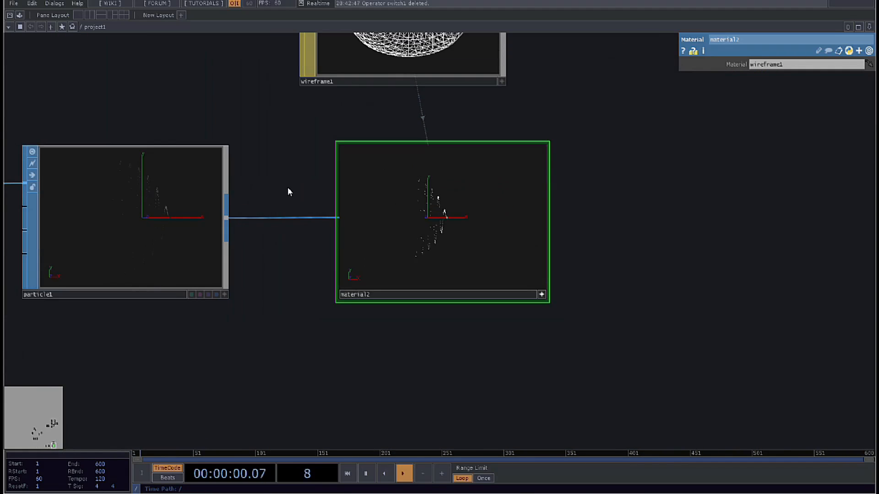
Set particle1's life expectancy to 1 and its birth rate to 10000.
left_click(201, 202)
scroll(495, 224, "up", 4)
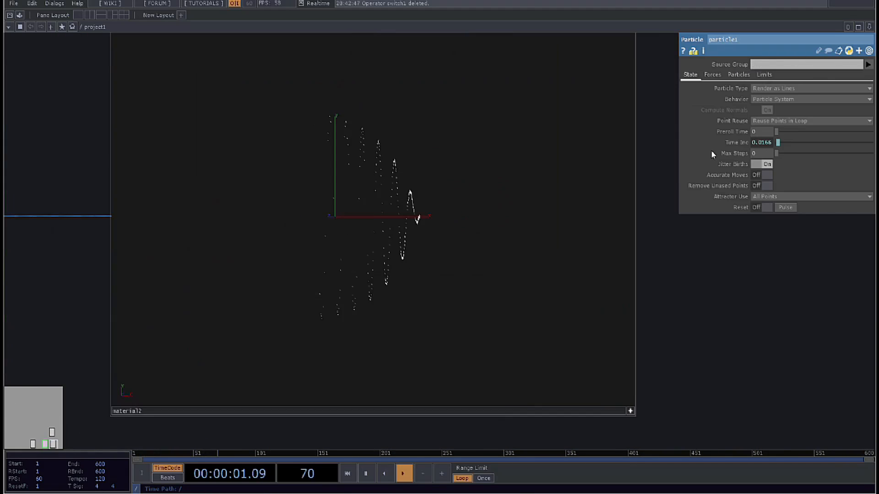
left_click(733, 75)
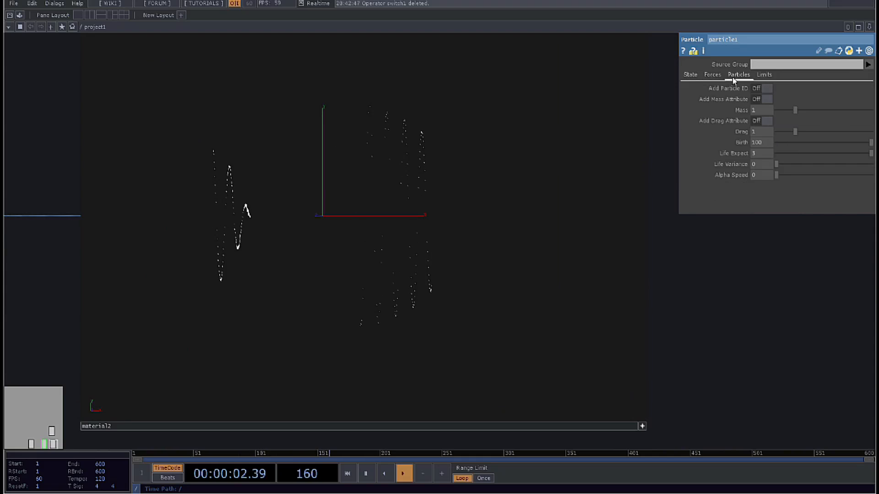
left_click(761, 154)
type("1")
key("Return")
left_click_drag(751, 269, 768, 269)
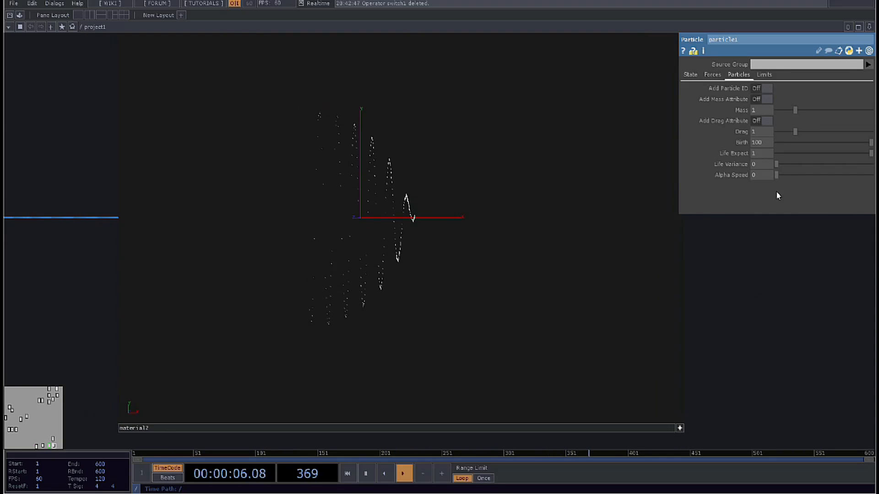
type("10000")
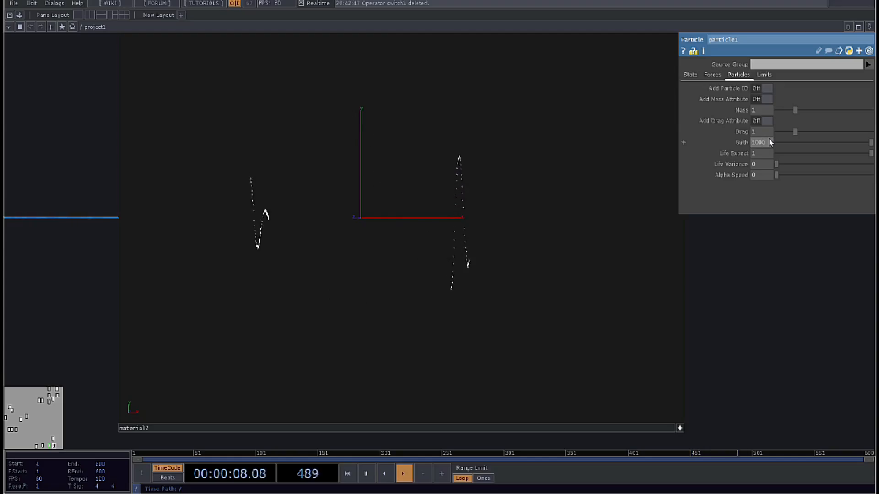
key("Return")
Orbit material2's geometry view and examine the dense particle trails from an angle.
left_click_drag(404, 248, 316, 241)
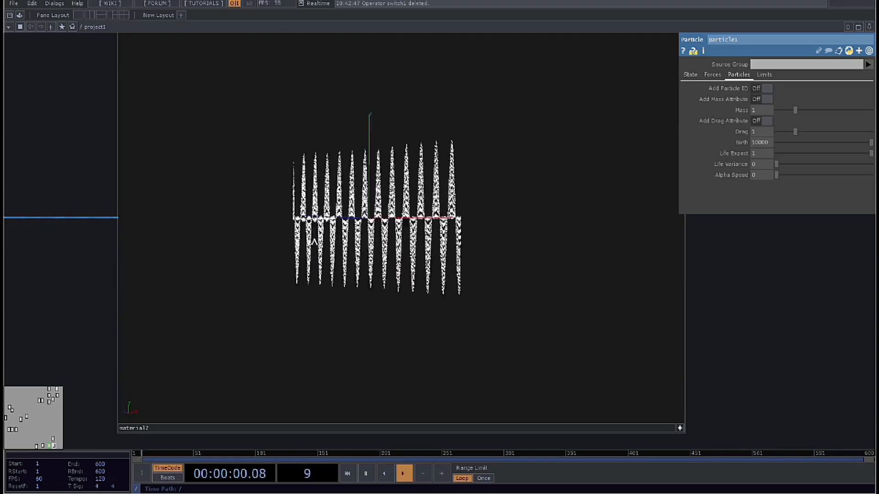
scroll(316, 241, "up", 5)
scroll(357, 238, "down", 2)
left_click_drag(412, 236, 475, 233)
scroll(474, 233, "down", 8)
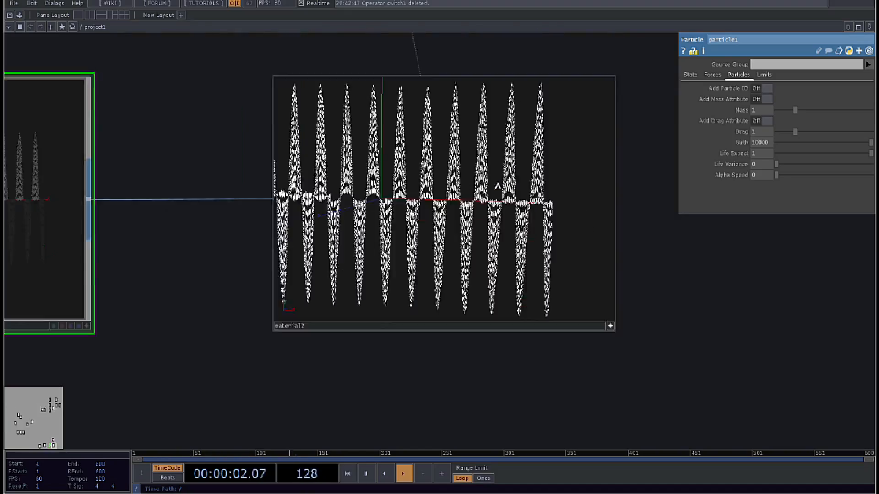
scroll(495, 177, "up", 4)
scroll(546, 163, "down", 5)
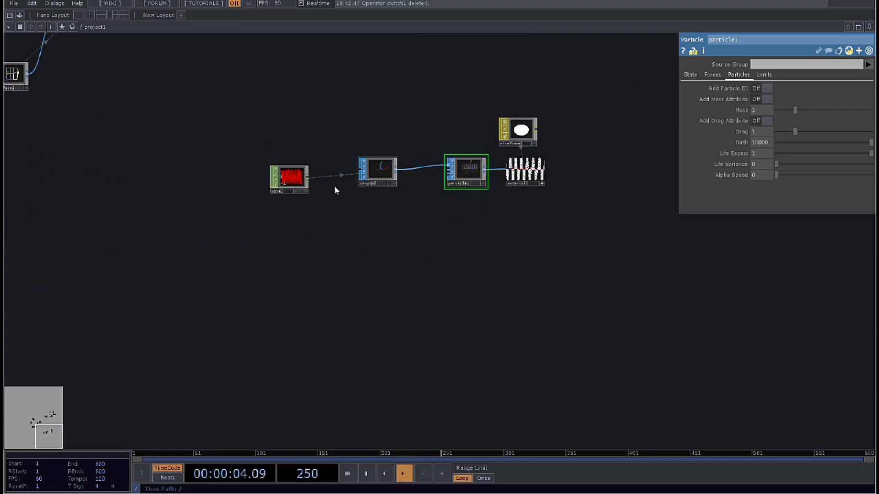
Change wave2's waveform type to Gaussian.
left_click(298, 181)
scroll(533, 155, "up", 7)
scroll(494, 194, "up", 4)
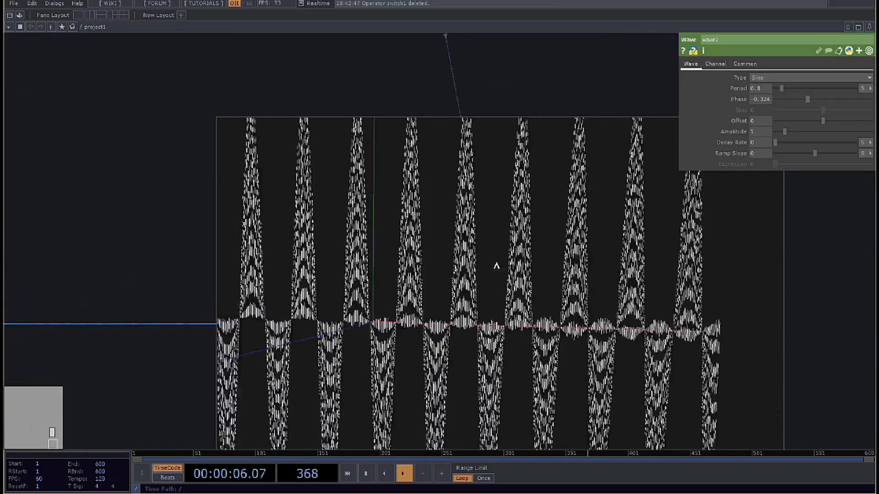
scroll(496, 257, "down", 8)
scroll(603, 223, "up", 5)
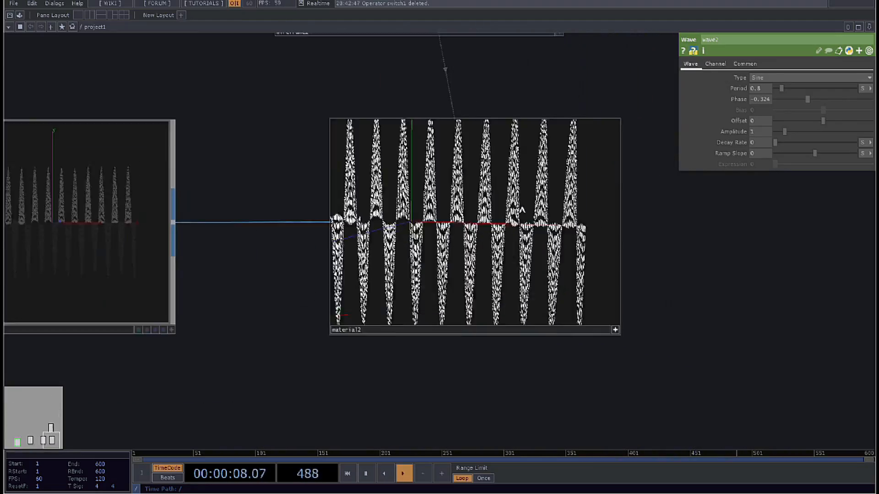
left_click(775, 77)
left_click(765, 106)
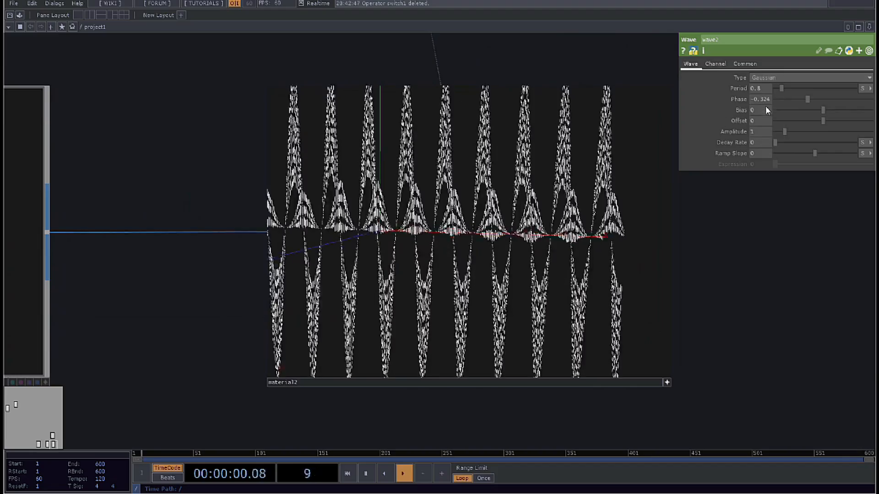
Set wave2's waveform type to Square with a bias of 0.39 and an amplitude of 0.
left_click(762, 78)
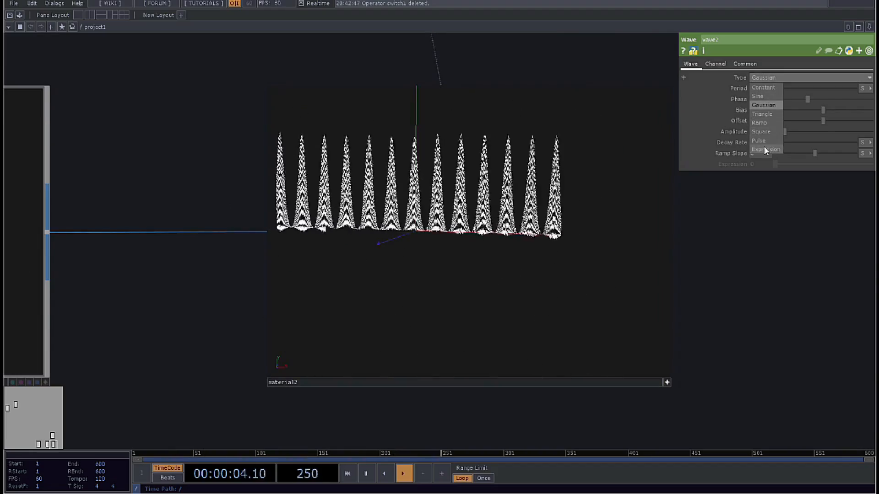
left_click(765, 132)
left_click_drag(823, 110, 768, 113)
left_click_drag(861, 117, 841, 133)
left_click_drag(785, 131, 682, 117)
Add an Audio Device In CHOP above wave2 and make it the source CHOP of chopto2.
scroll(533, 137, "down", 10)
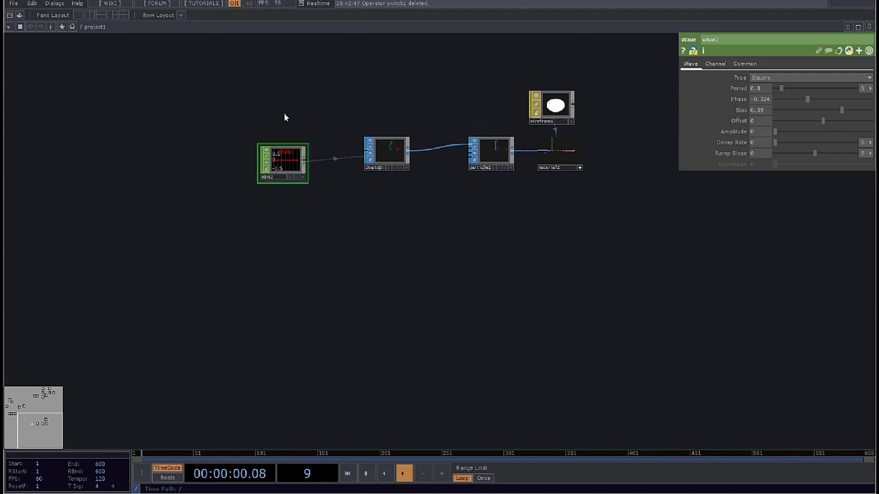
scroll(293, 103, "up", 5)
key("Tab")
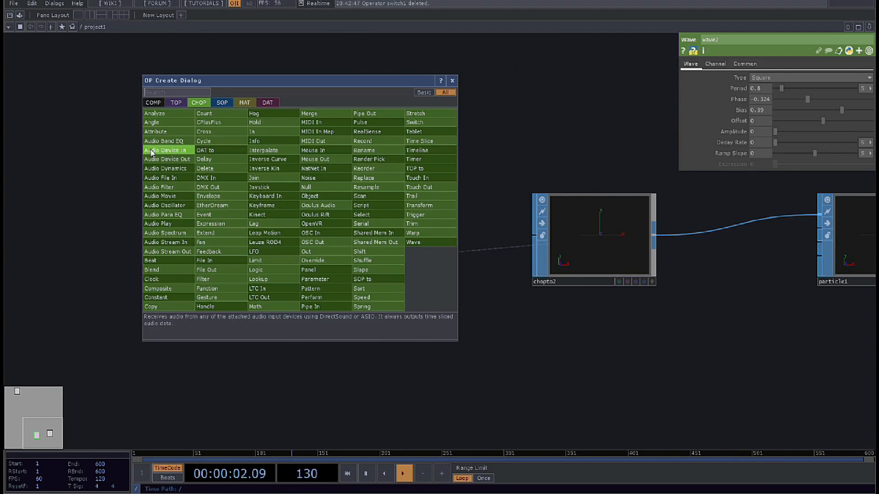
left_click(166, 150)
left_click(263, 119)
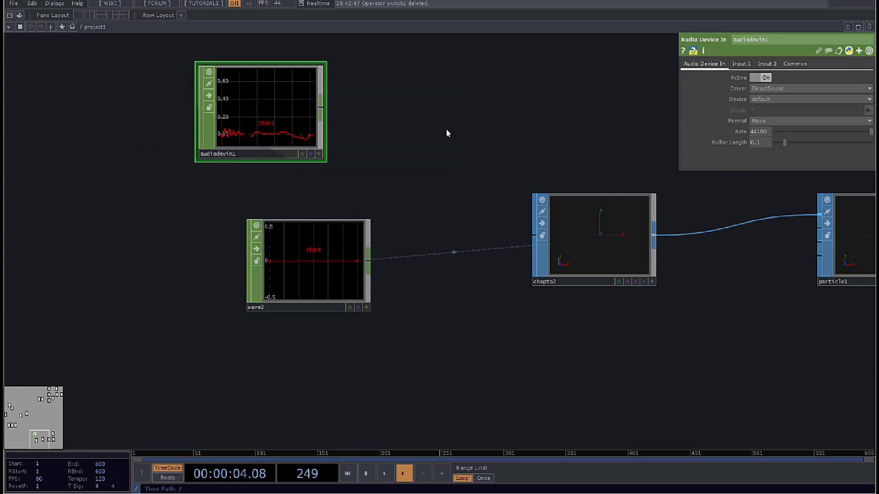
left_click_drag(411, 144, 381, 156)
left_click_drag(262, 118, 568, 243)
Add a Math CHOP connected after audiodevin1.
left_click_drag(474, 341, 152, 350)
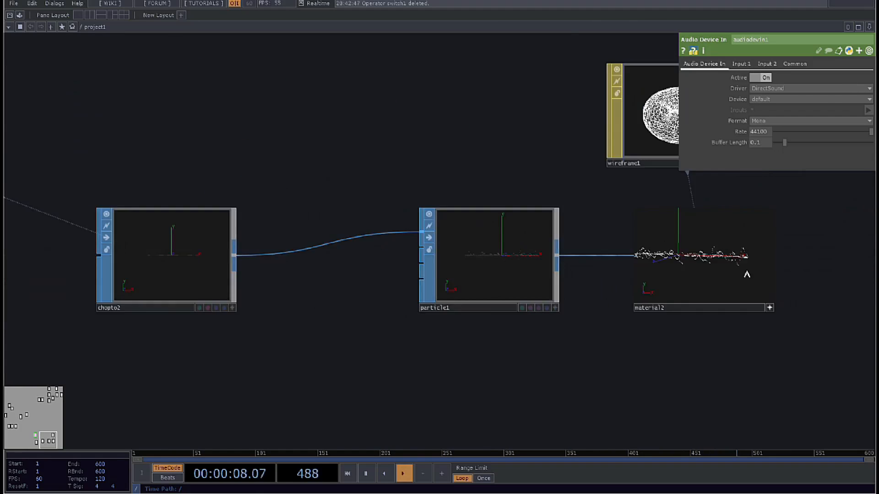
scroll(745, 273, "up", 5)
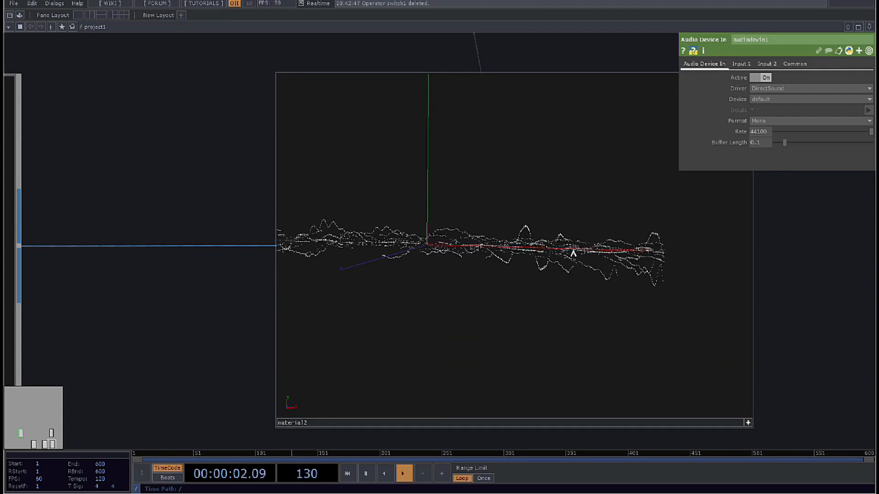
scroll(596, 251, "down", 5)
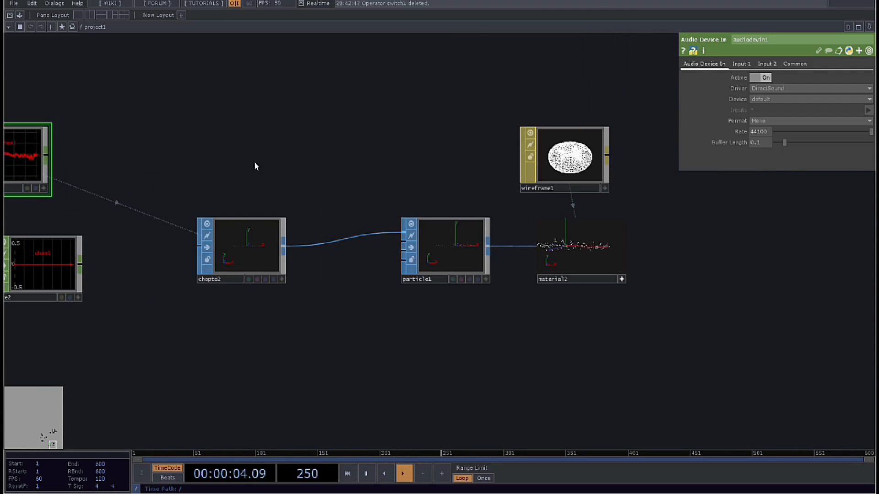
left_click_drag(128, 174, 316, 223)
right_click(238, 209)
type("m")
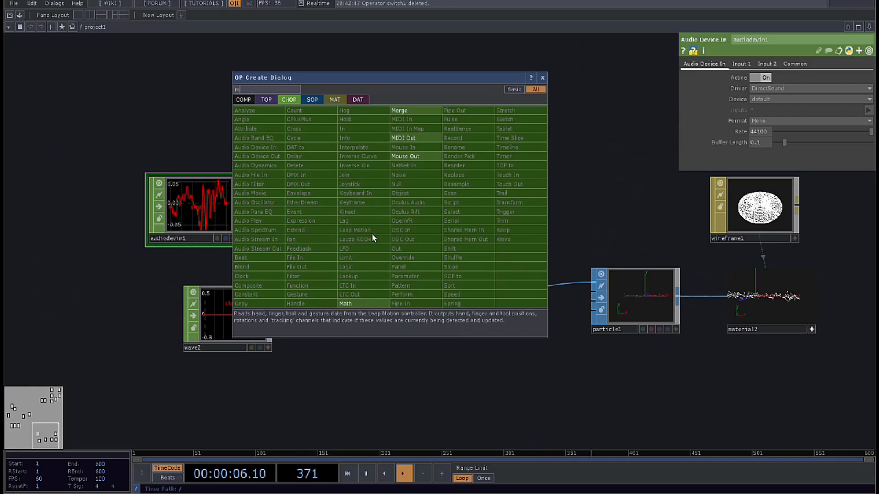
left_click(351, 308)
left_click(330, 226)
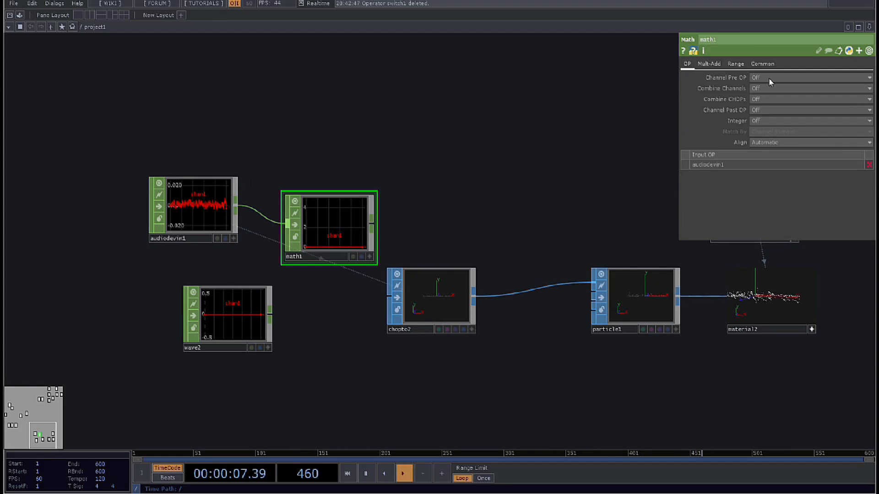
Set the upper limit of math1's To Range to 10 and make math1 the source CHOP of chopto2.
left_click(735, 64)
type("10")
key("Return")
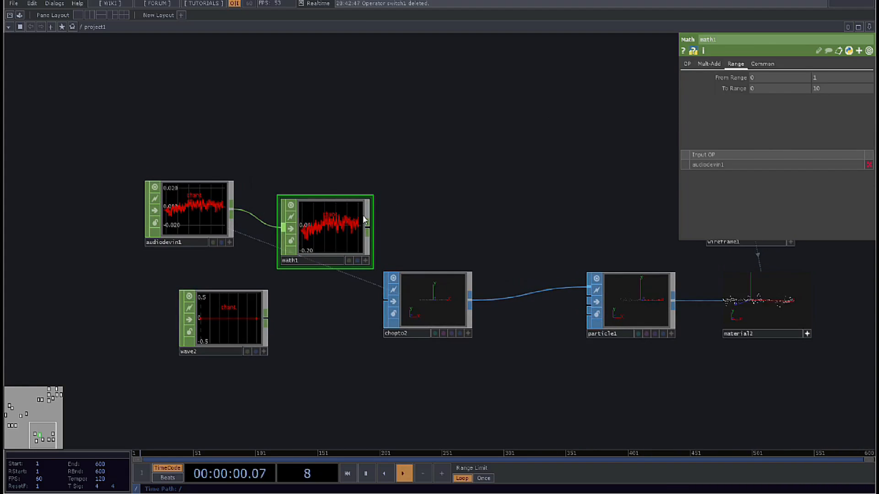
left_click_drag(531, 243, 332, 243)
Orbit, zoom and home material2's view to examine how the particles react to the amplified audio.
scroll(549, 339, "up", 5)
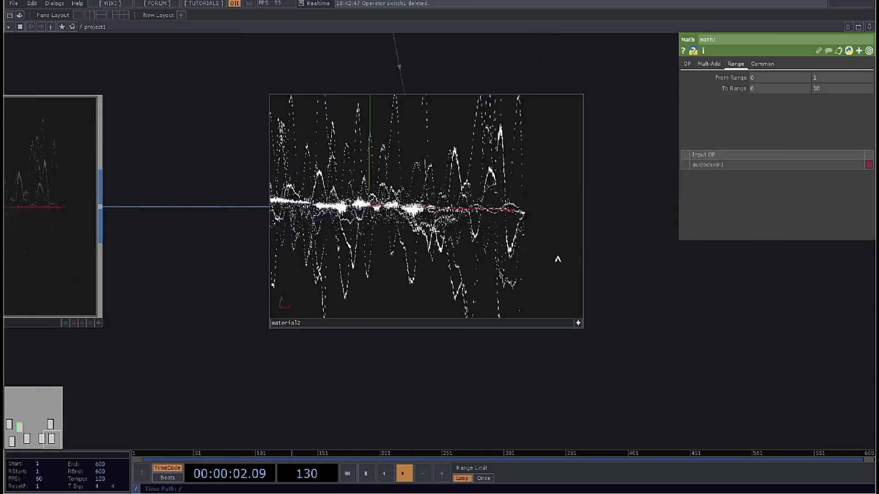
left_click_drag(595, 274, 634, 305)
scroll(465, 223, "up", 2)
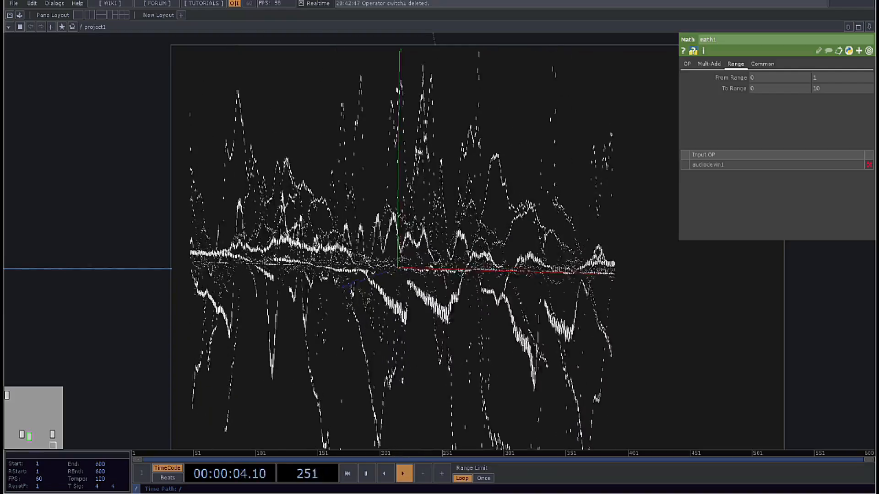
scroll(477, 268, "down", 3)
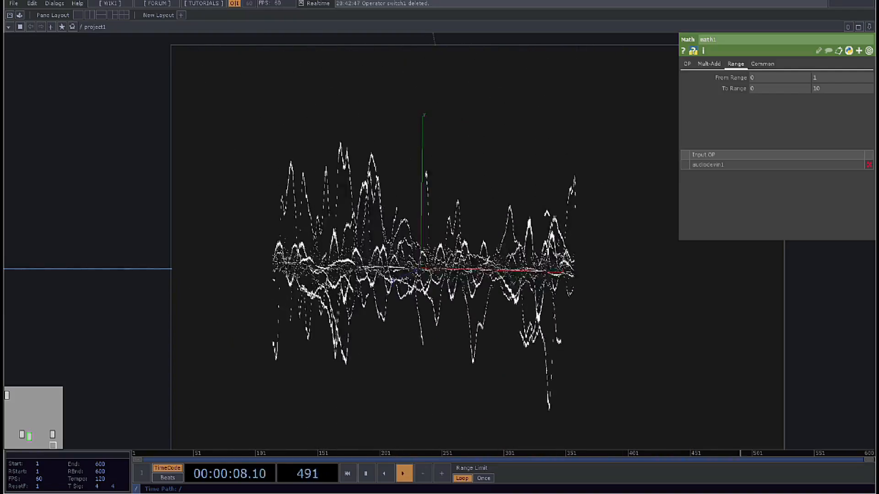
key("h")
left_click_drag(561, 270, 624, 274)
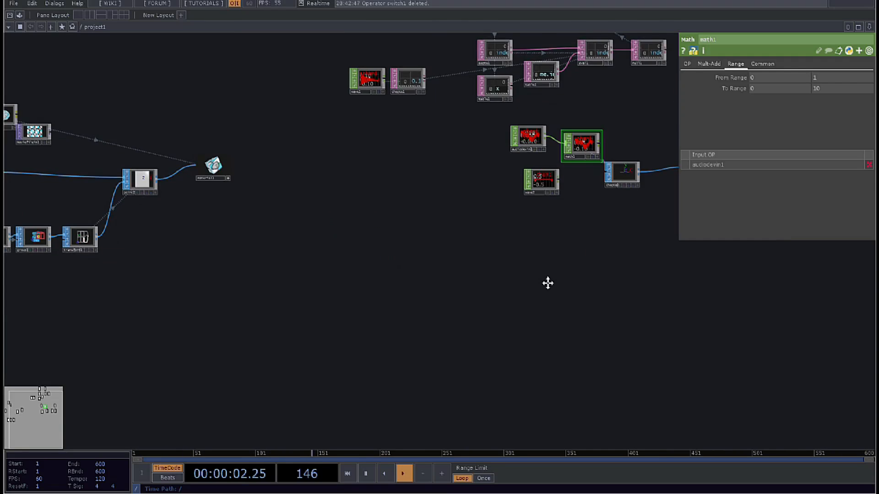
Add a Grid SOP in the empty network area below the wave and audio operators.
left_click_drag(548, 283, 538, 228)
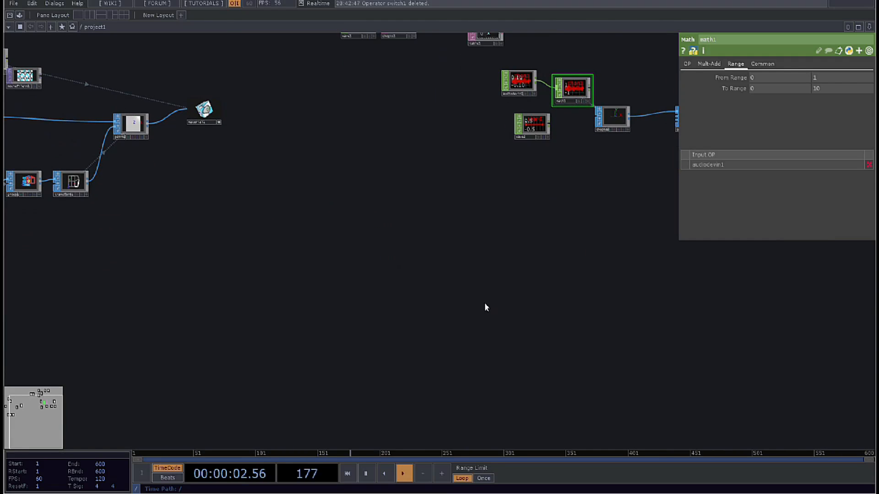
scroll(484, 303, "up", 3)
key("Tab")
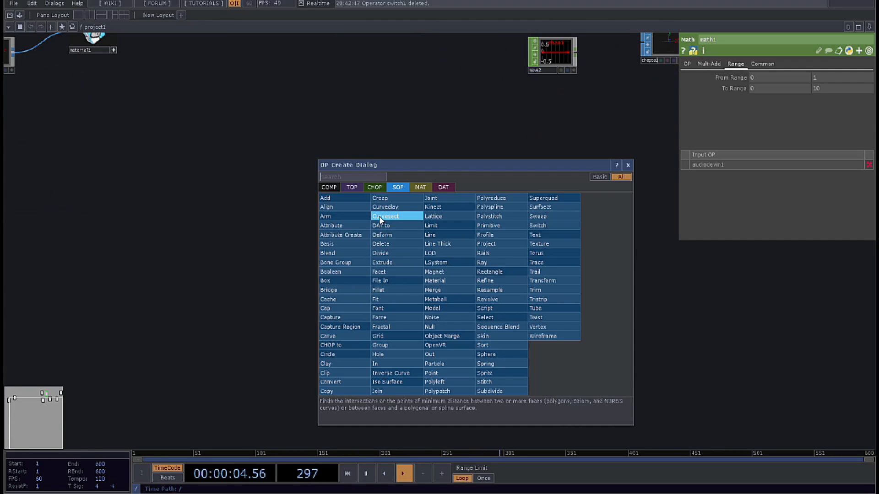
left_click(395, 335)
left_click(297, 251)
scroll(297, 251, "up", 4)
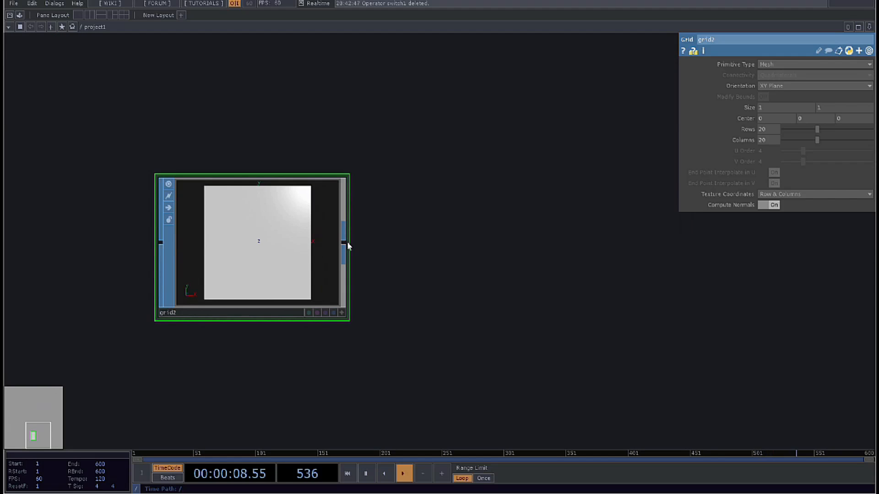
Add a Sphere SOP below grid2 and set its primitive type to Polygon.
left_click_drag(379, 336, 398, 133)
key("Tab")
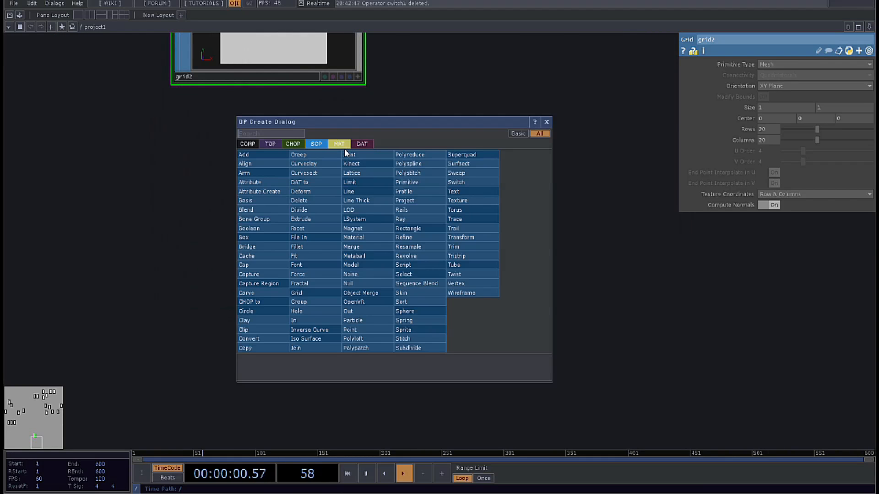
type("sp")
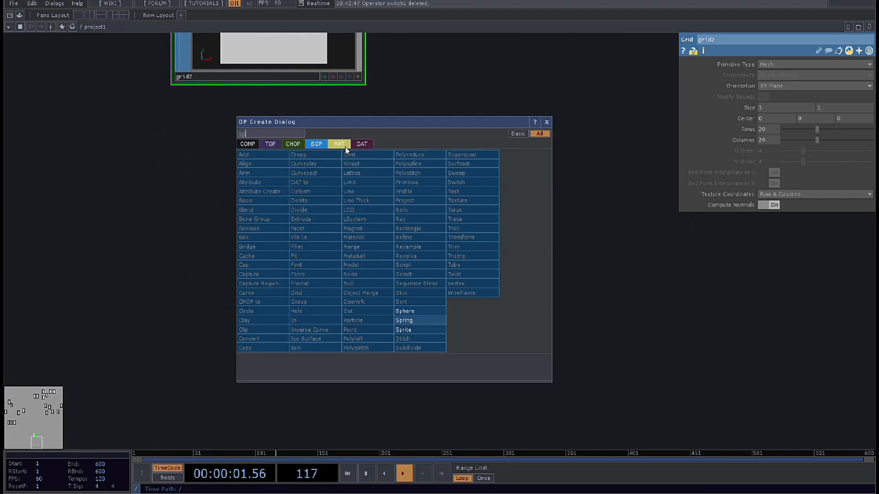
left_click(406, 312)
left_click(316, 286)
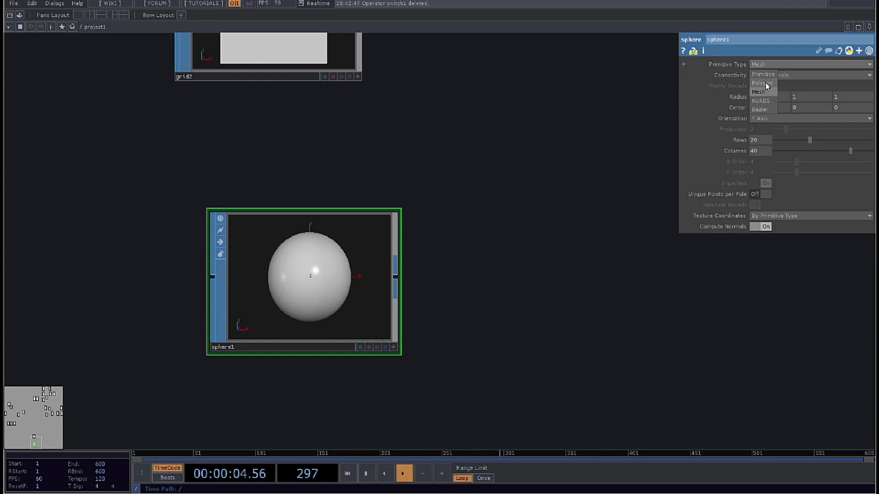
left_click(764, 83)
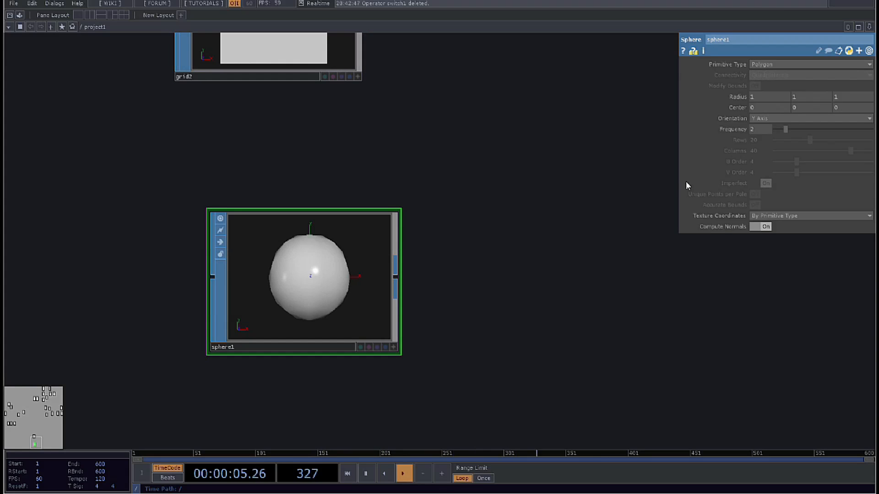
Append a Facet SOP to sphere1 and turn on its Unique Points and the last Compute Normals option.
right_click(394, 287)
type("fa")
left_click(460, 264)
left_click(567, 288)
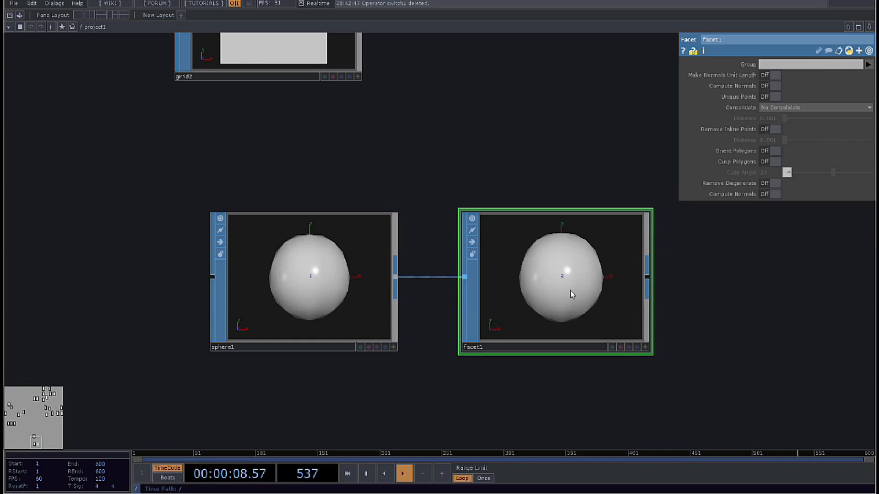
scroll(444, 303, "up", 3)
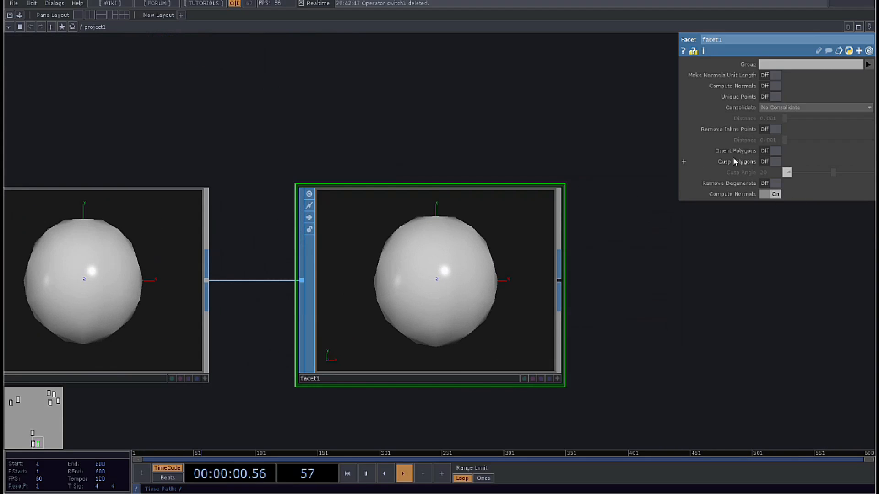
left_click(764, 97)
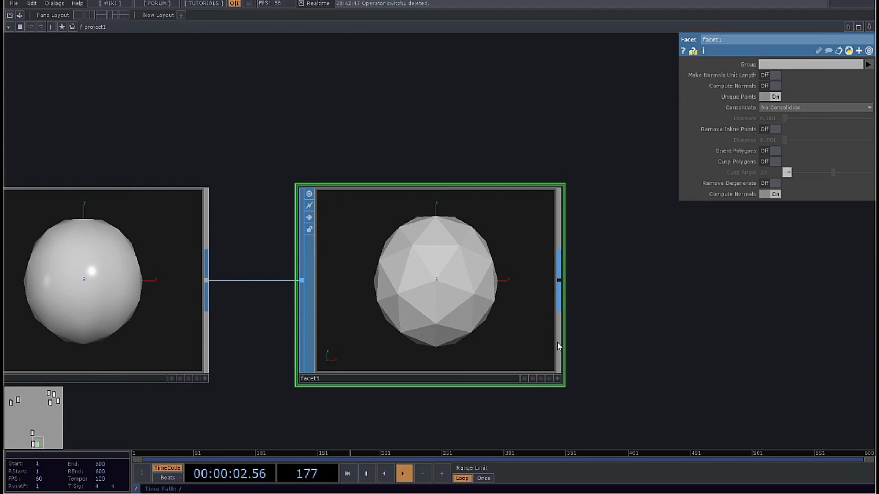
left_click_drag(459, 259, 482, 355)
left_click(557, 380)
left_click_drag(580, 303, 424, 321)
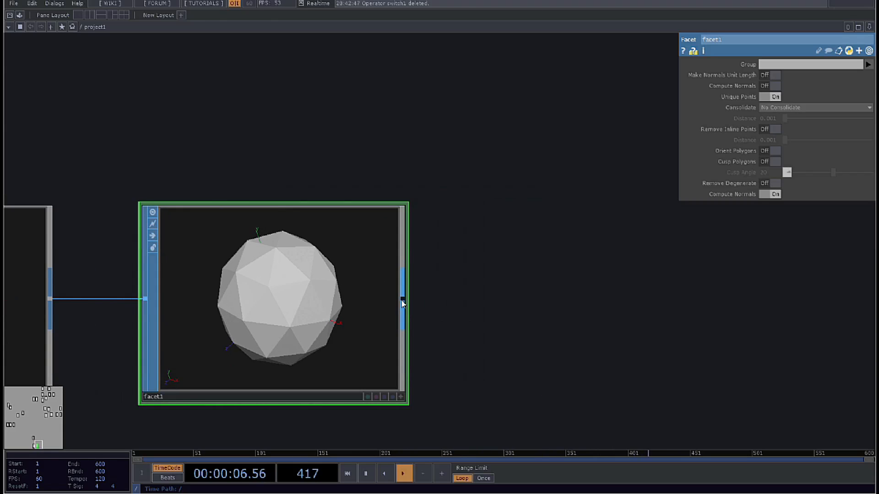
Try a Noise SOP on facet1's output and delete it again.
right_click(402, 299)
type("n")
left_click(530, 324)
left_click(720, 294)
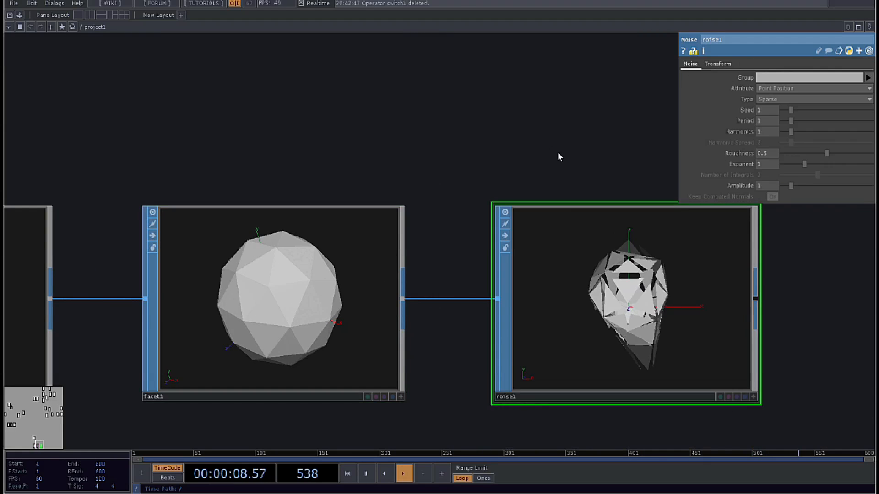
left_click_drag(558, 152, 444, 153)
key("Delete")
Move facet1 farther from sphere1 and insert a Noise SOP between the two operators.
left_click_drag(196, 289, 700, 288)
left_click_drag(412, 219, 638, 216)
right_click(161, 287)
type("n")
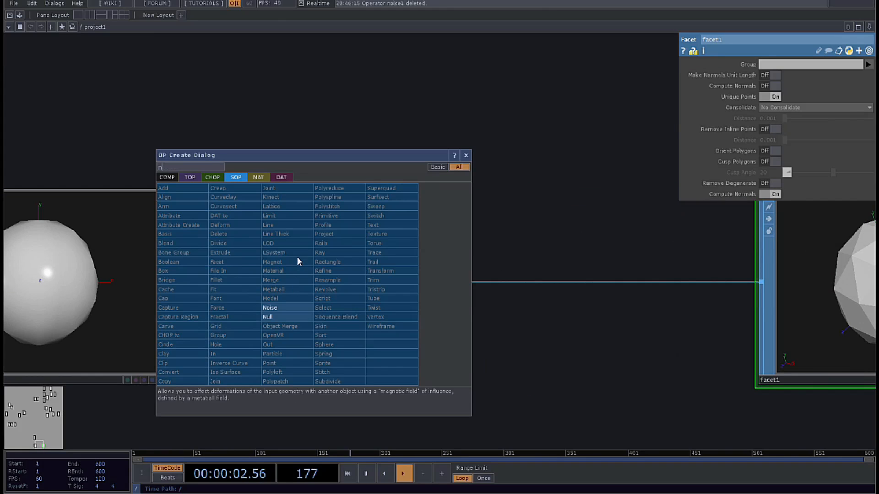
left_click(274, 308)
left_click_drag(471, 147, 314, 190)
scroll(314, 190, "down", 2)
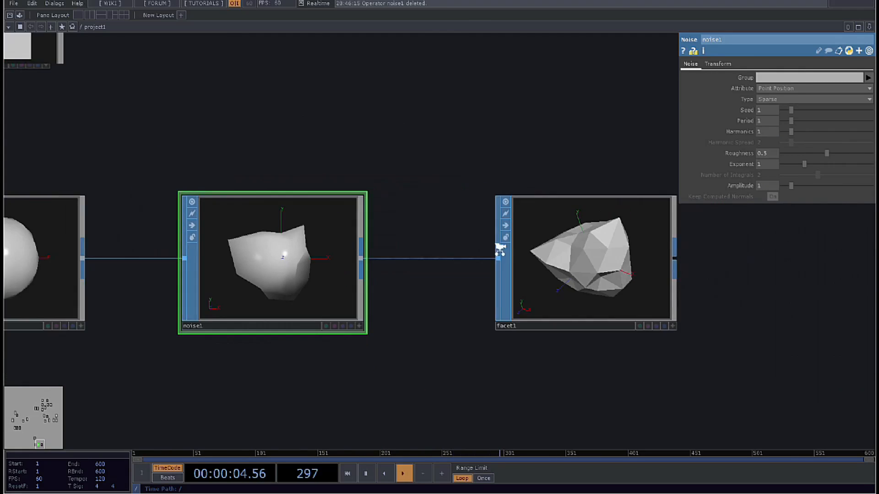
Inspect the faceted noise shape in facet1 and delete sphere1, noise1 and facet1.
scroll(295, 172, "up", 10)
scroll(459, 196, "down", 5)
scroll(402, 108, "up", 4)
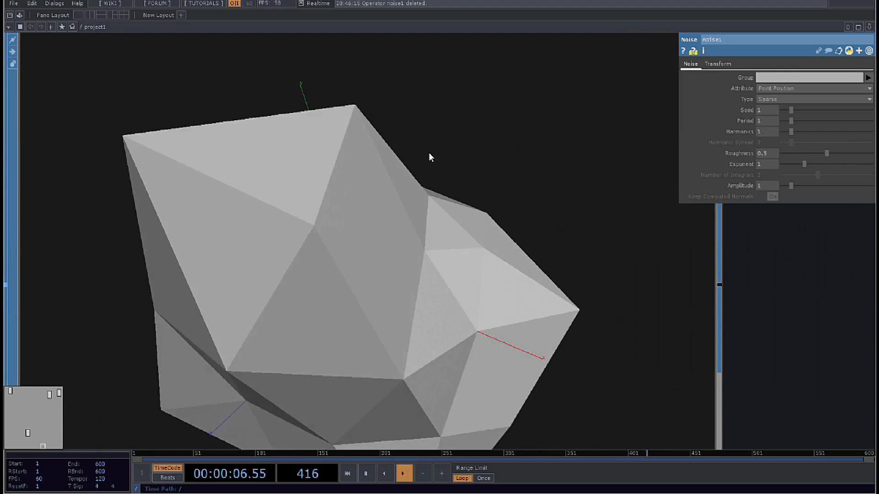
scroll(429, 157, "down", 5)
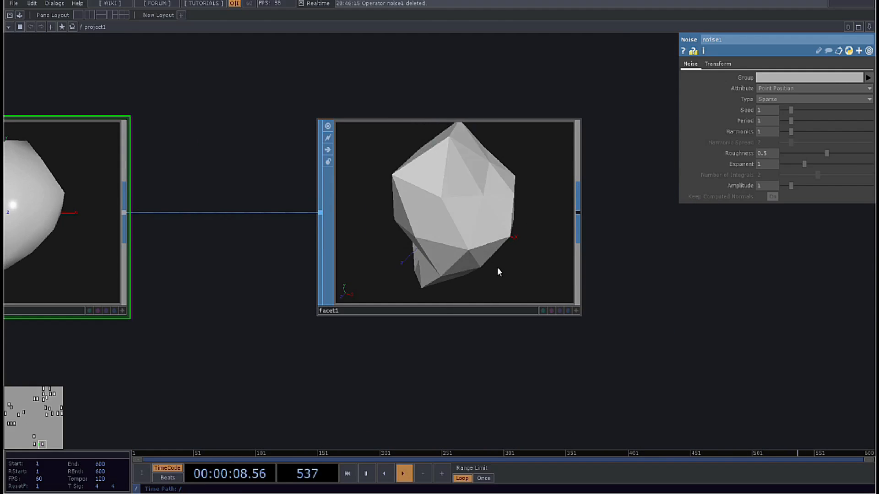
scroll(496, 269, "down", 3)
left_click_drag(706, 400, 794, 429)
right_click_drag(667, 383, 37, 200)
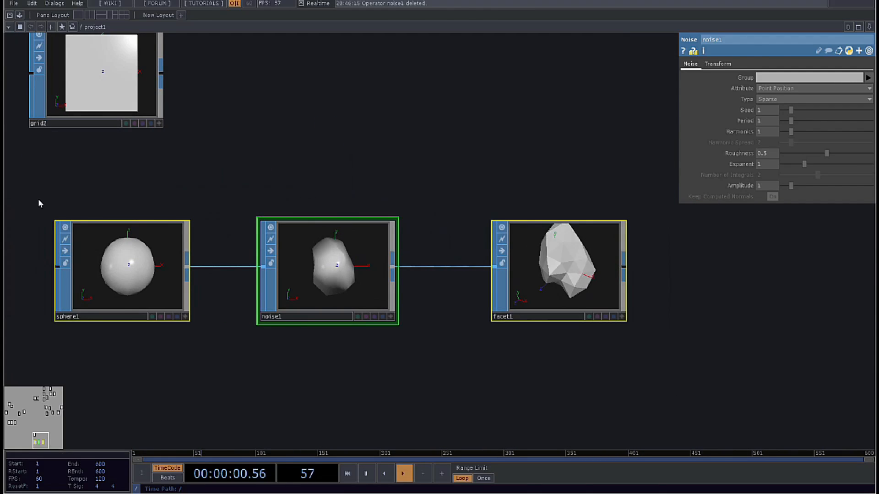
key("Delete")
Set grid2's primitive type to Polygon and check its quads in the viewer's wireframe display.
left_click_drag(39, 203, 206, 170)
left_click(206, 171)
scroll(217, 184, "up", 3)
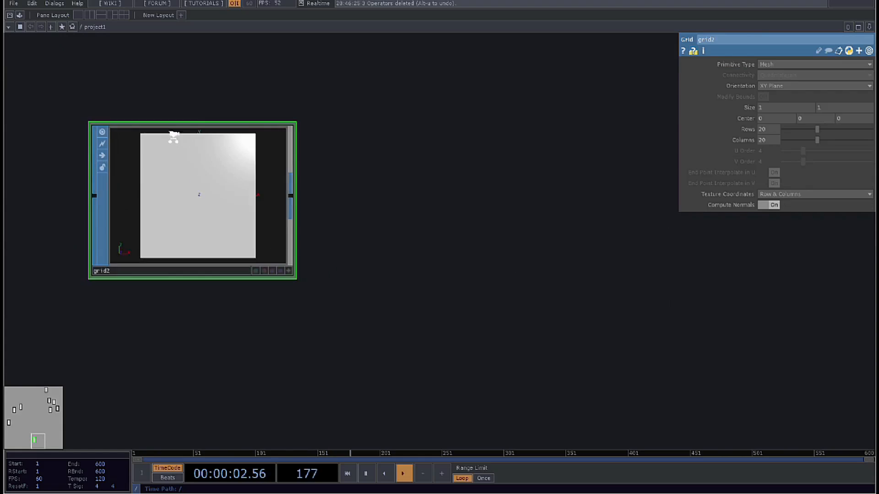
scroll(217, 184, "up", 2)
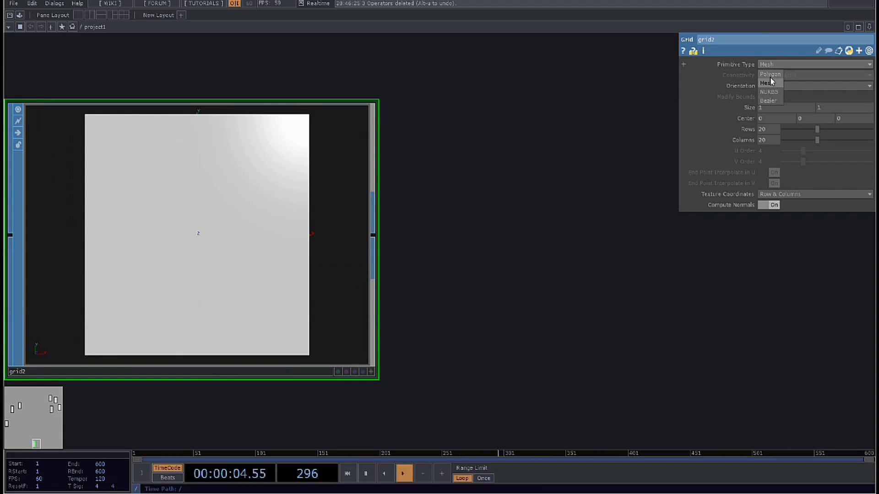
left_click(371, 372)
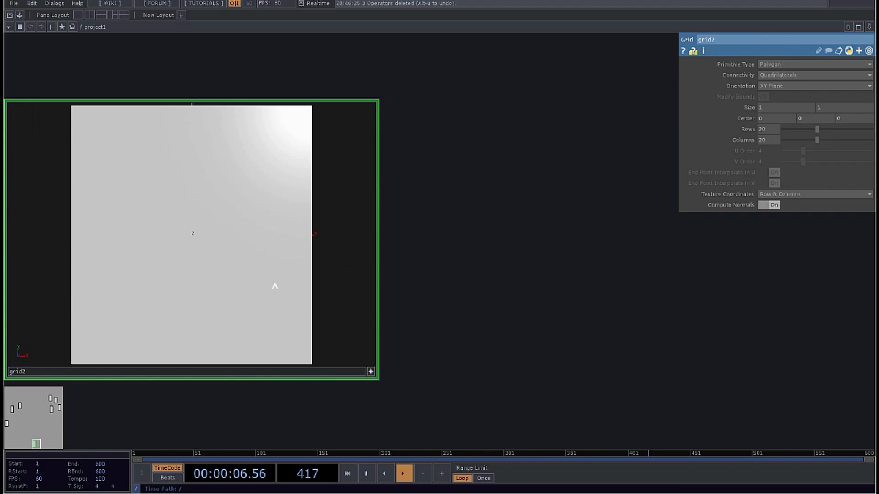
key("w")
key("w")
scroll(394, 366, "down", 2)
scroll(295, 229, "down", 1)
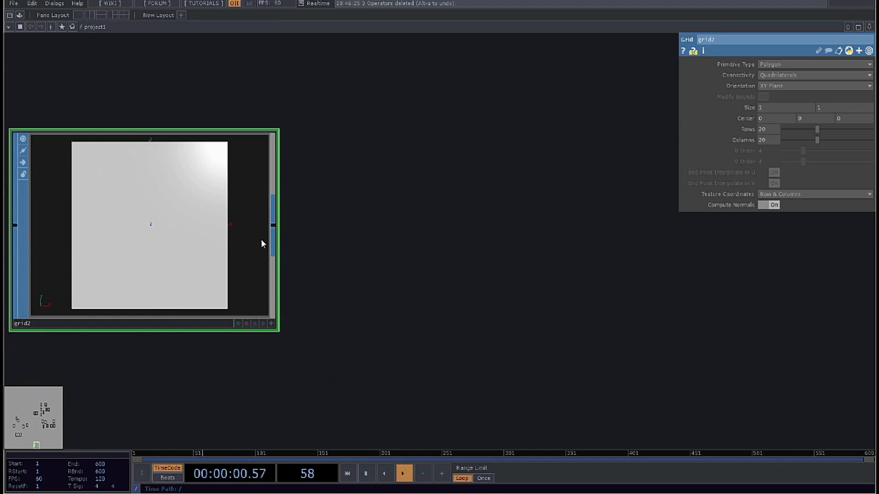
Append a Facet SOP to grid2 and turn on its Unique Points and the last Compute Normals option.
right_click(276, 226)
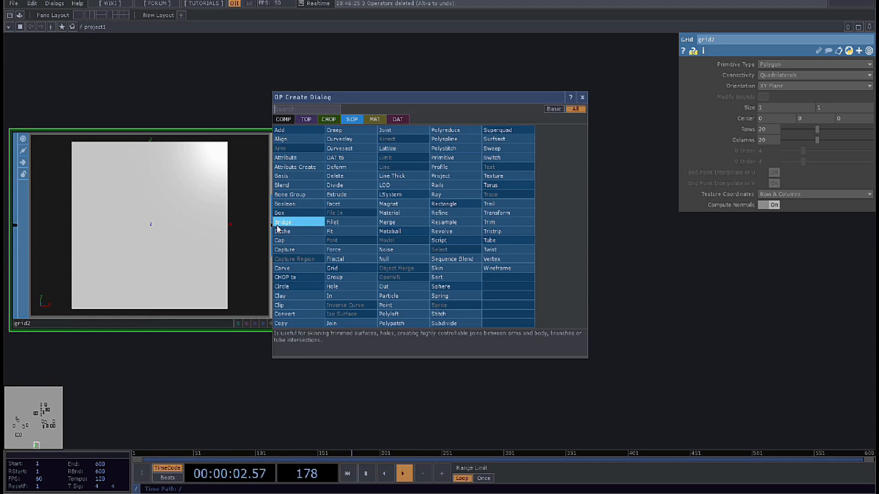
type("f")
left_click(337, 204)
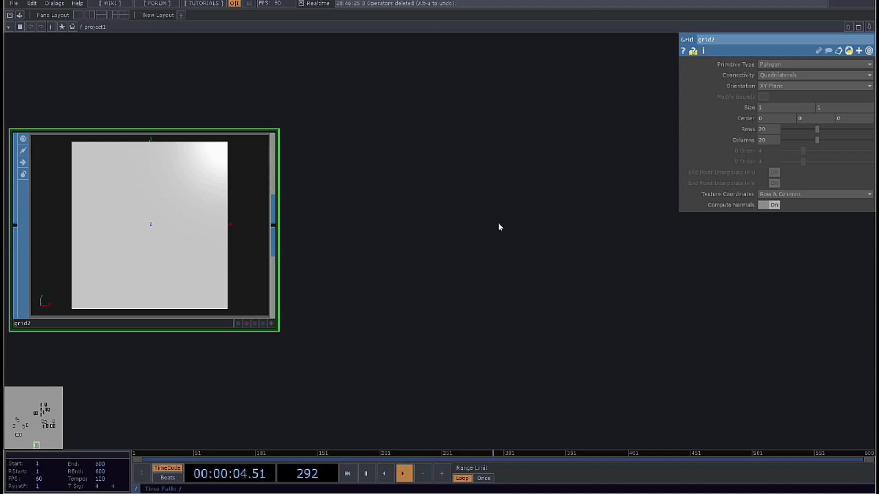
left_click(499, 223)
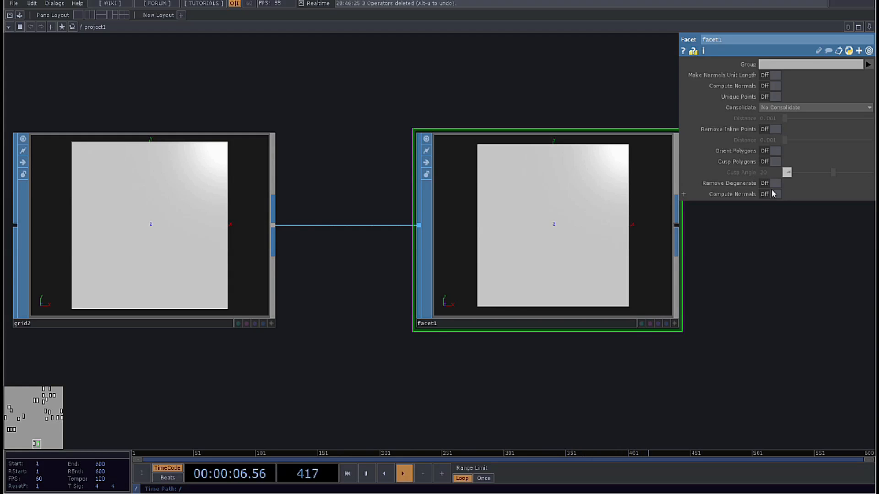
left_click(773, 97)
left_click_drag(676, 337, 524, 351)
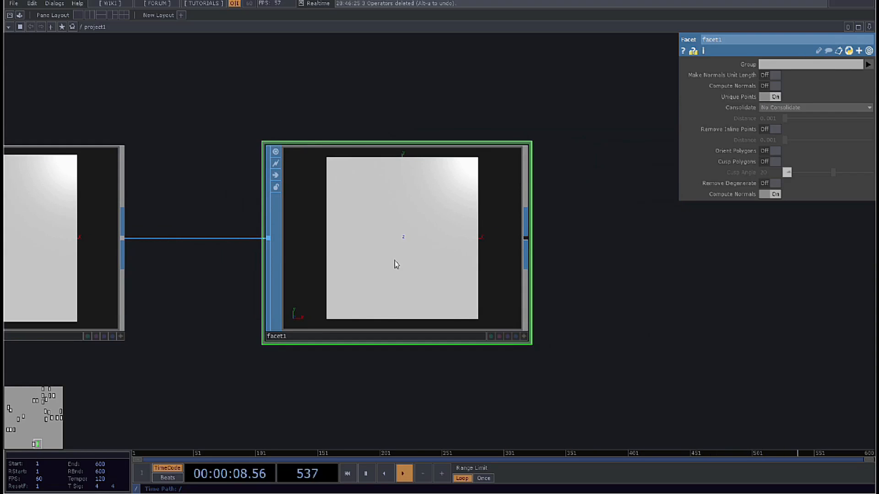
Try a Transform SOP on facet1's output and delete it again.
scroll(440, 247, "up", 3)
scroll(440, 247, "down", 3)
left_click(529, 259)
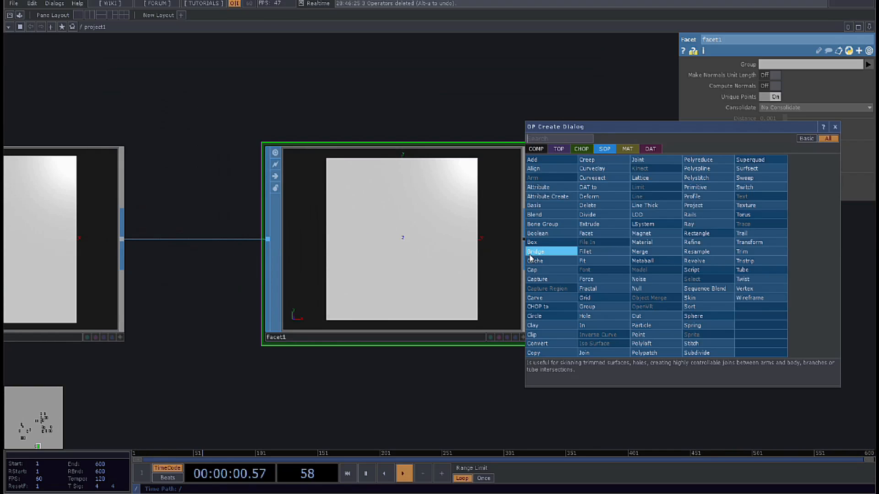
type("pr")
key("BackSpace")
key("BackSpace")
type("tr")
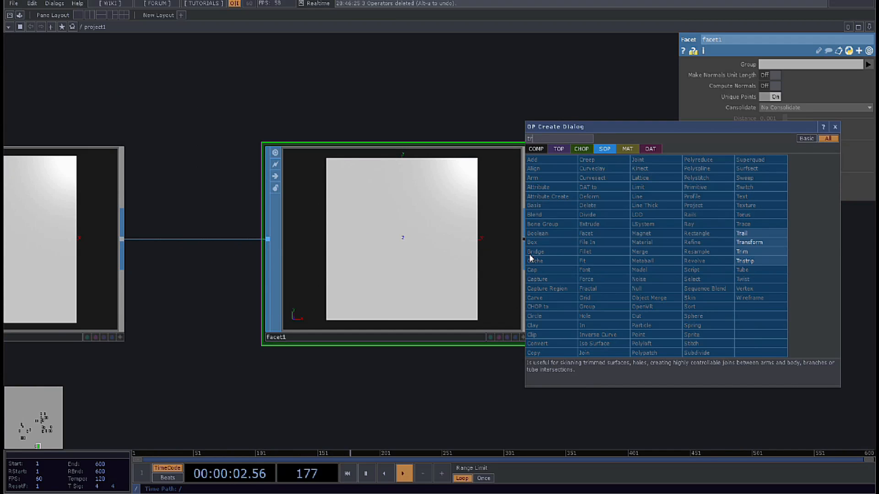
left_click(747, 242)
left_click(622, 151)
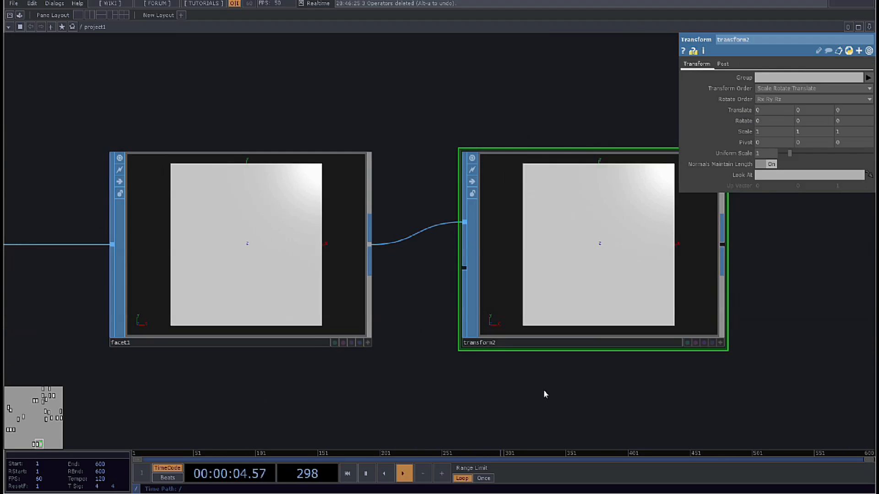
middle_click_drag(737, 140, 735, 117)
key("Delete")
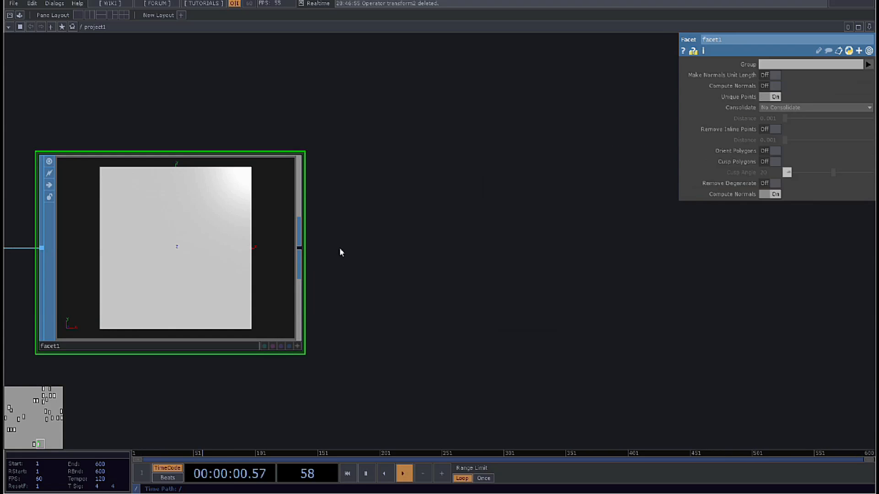
Append a Primitive SOP to facet1 and check its quads in wireframe display.
left_click(299, 248)
type("pr")
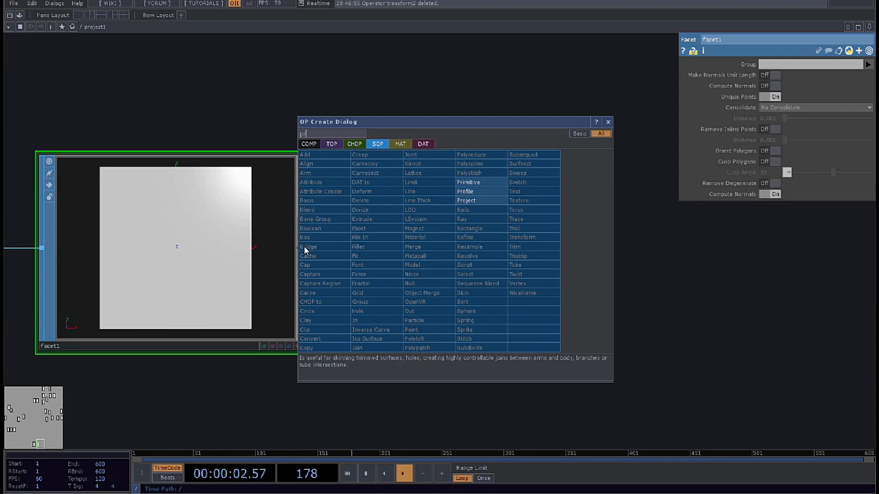
left_click(468, 182)
left_click(542, 240)
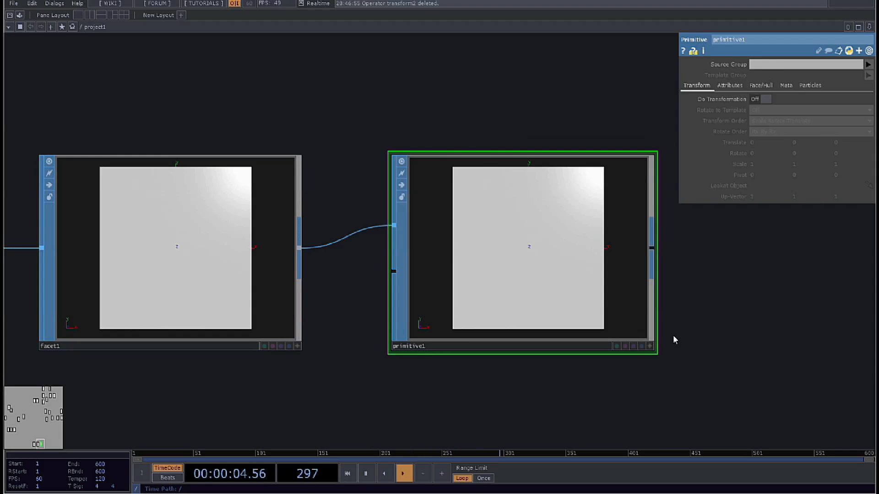
scroll(608, 281, "up", 5)
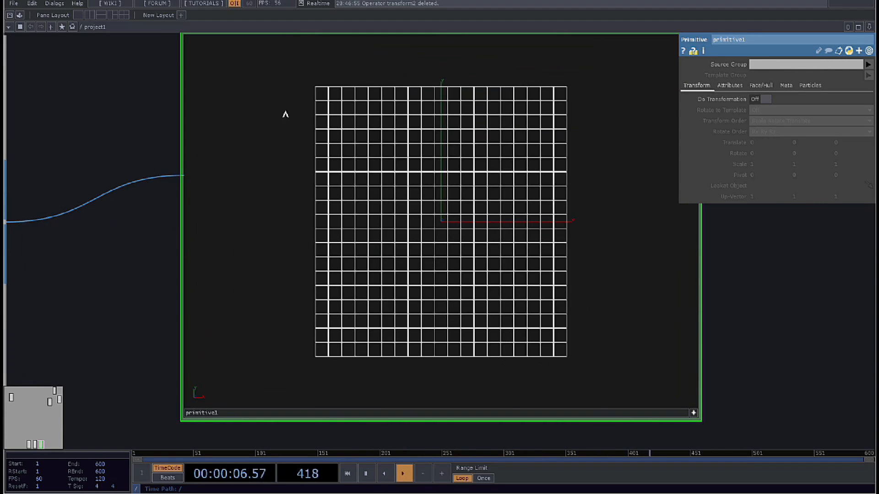
left_click(695, 414)
scroll(453, 185, "down", 3)
Turn on Do Transformation for primitive1 and set its X, Y and Z scale to 0.87 with shaded display.
left_click(754, 100)
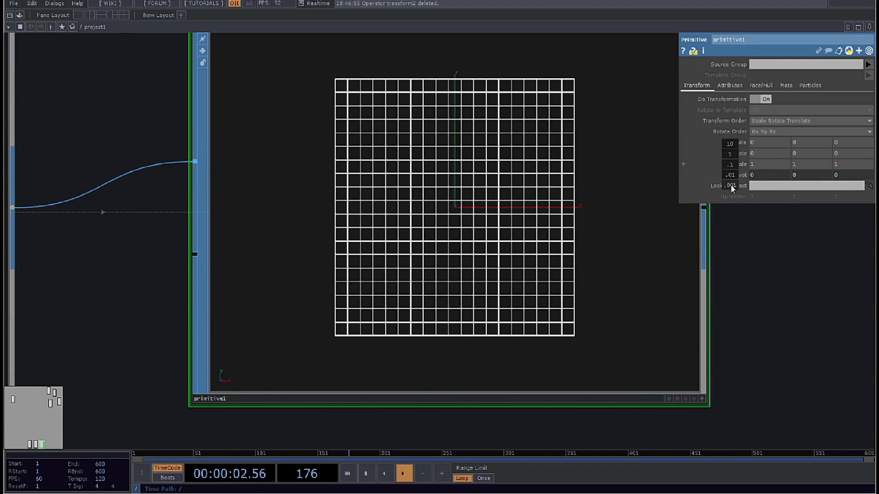
middle_click_drag(731, 185, 730, 185)
left_click(702, 399)
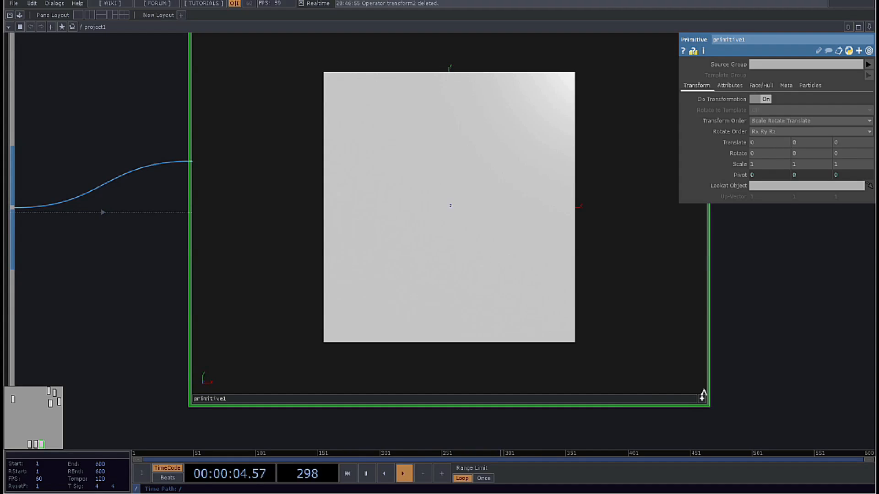
left_click(702, 399)
middle_click_drag(737, 165, 735, 150)
left_click_drag(778, 273, 724, 286)
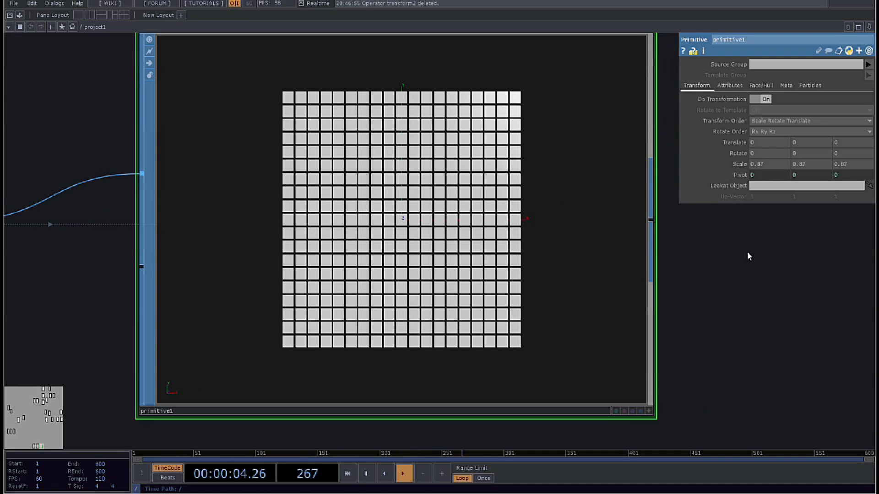
Drive primitive1's Y rotation with the expression me.inputPrim.index, based on the pivot expression, and inspect the rotated quads from an angle.
left_click(754, 179)
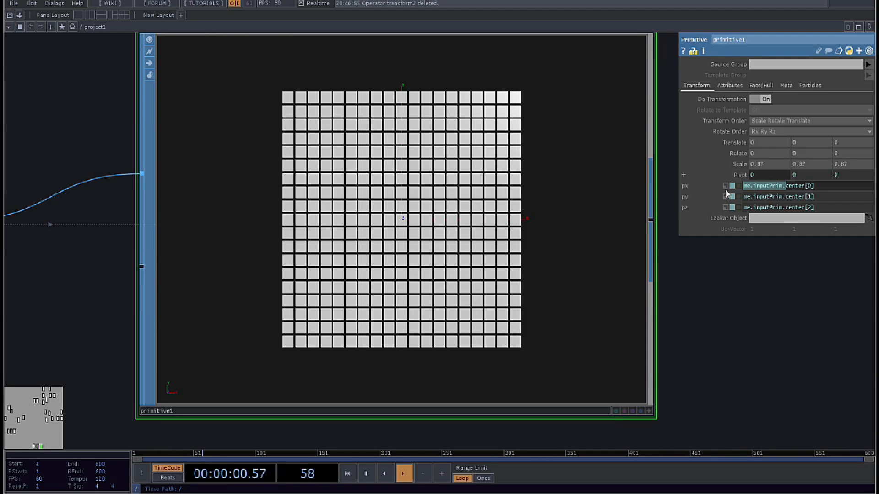
left_click(758, 167)
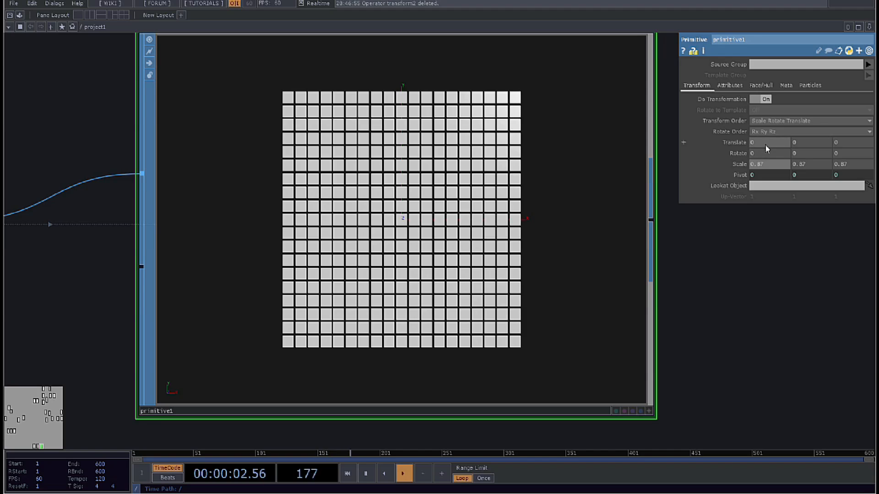
left_click(796, 154)
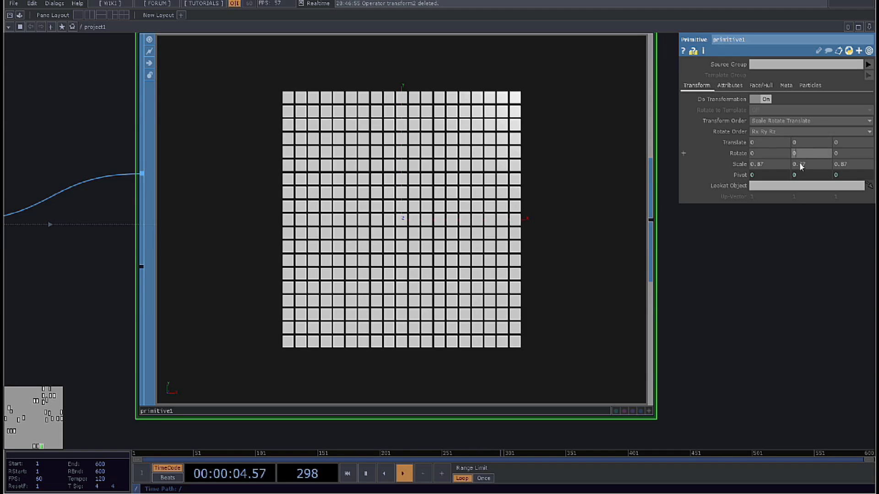
type("me.inputPrim.")
key("Return")
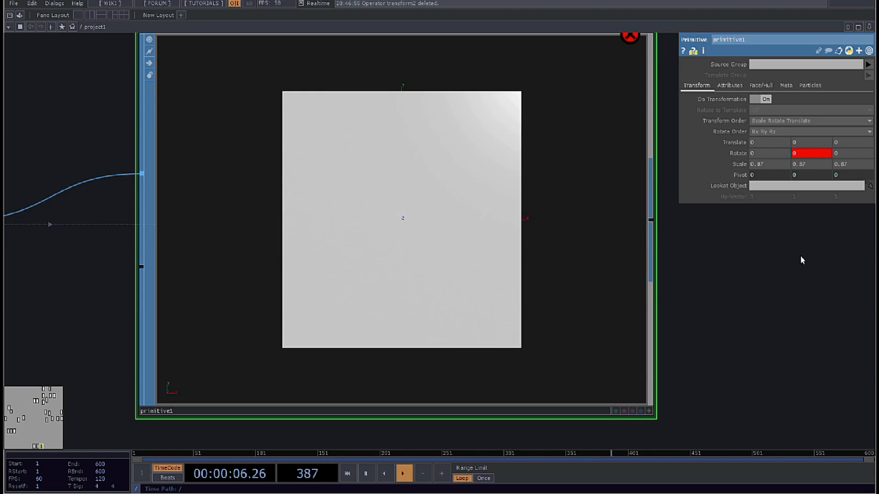
left_click(827, 156)
type("index")
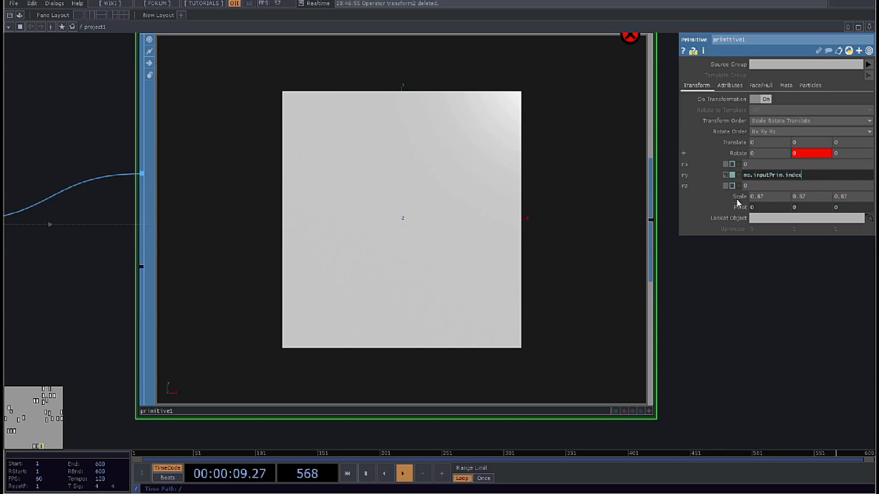
key("Return")
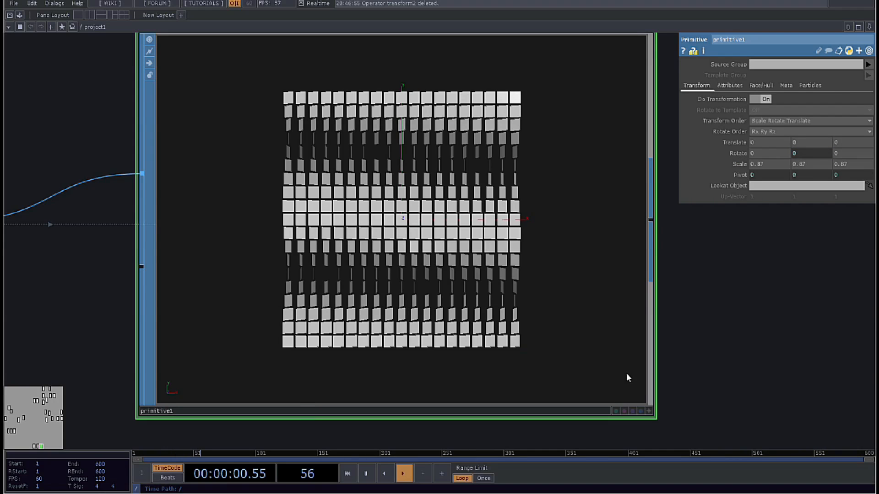
left_click(550, 361)
left_click_drag(549, 362, 349, 287)
scroll(487, 201, "up", 5)
scroll(412, 247, "down", 4)
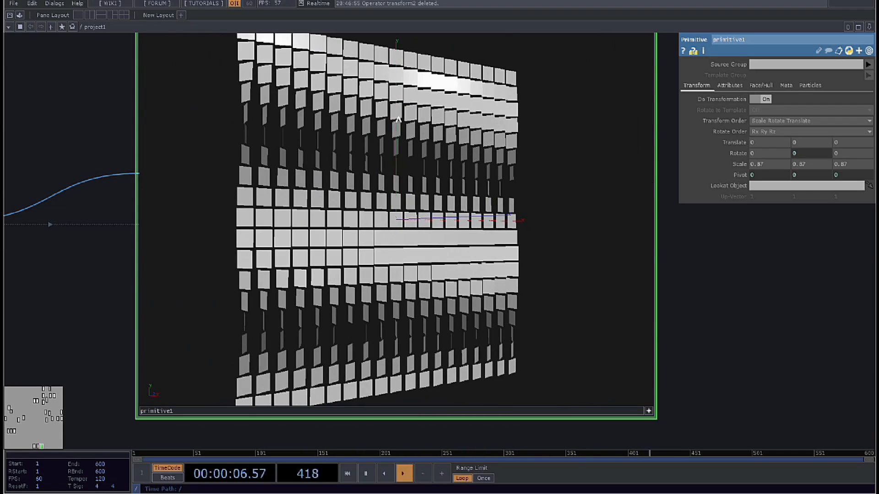
Insert a Sort SOP between facet1 and primitive1.
scroll(573, 284, "down", 5)
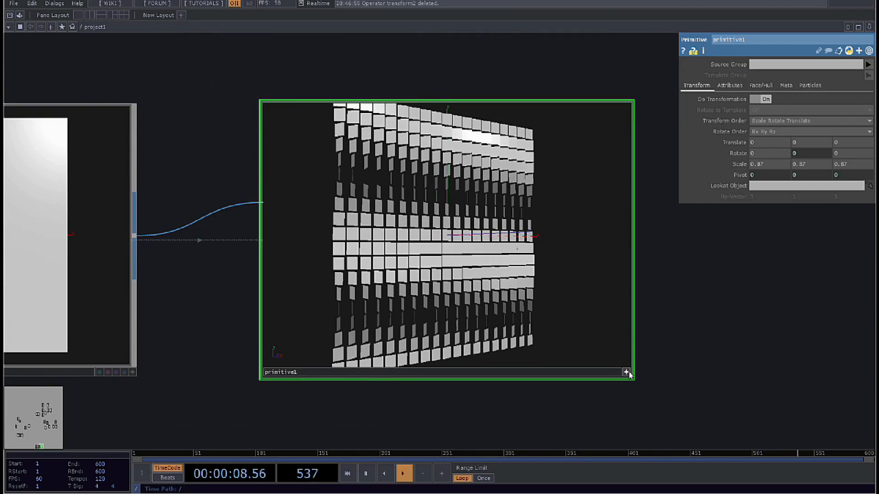
scroll(335, 236, "down", 3)
left_click_drag(335, 237, 496, 236)
scroll(420, 218, "up", 4)
left_click_drag(537, 263, 637, 262)
left_click(118, 251)
type("sc")
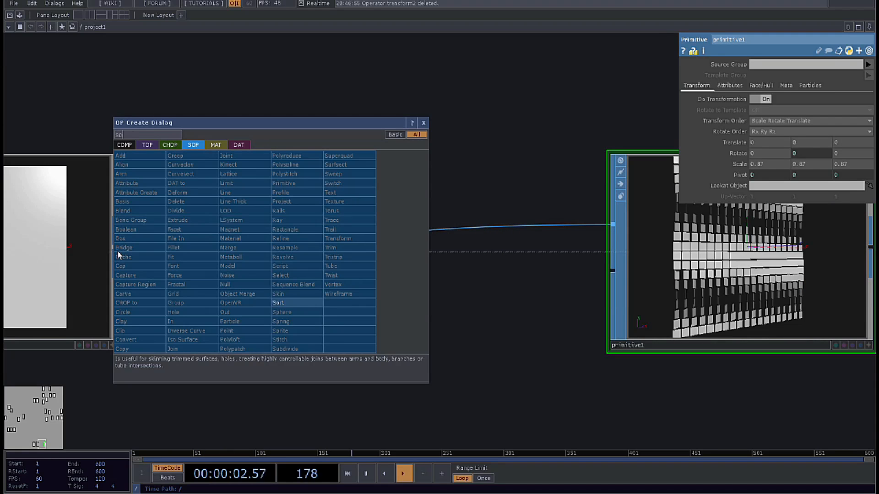
left_click(274, 305)
left_click(288, 252)
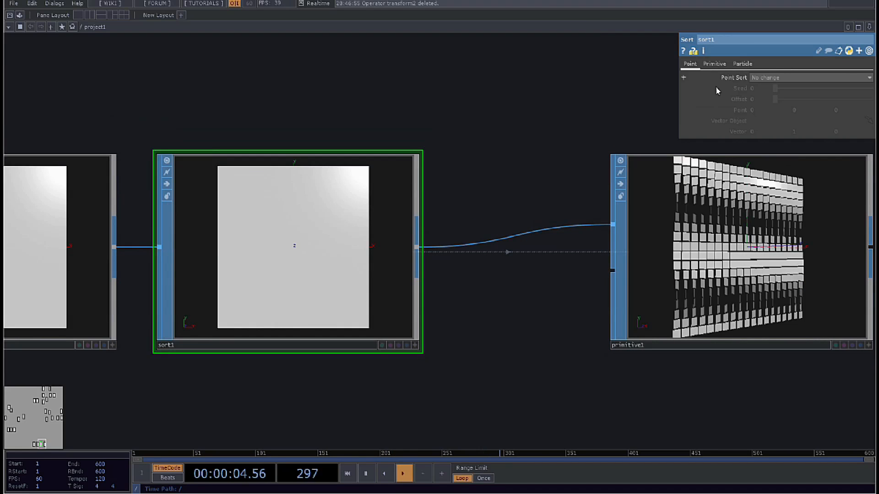
Try sorting sort1's primitives by Y, by X and at random, and compare the effect on primitive1's quads.
left_click(779, 78)
left_click(738, 71)
left_click(755, 78)
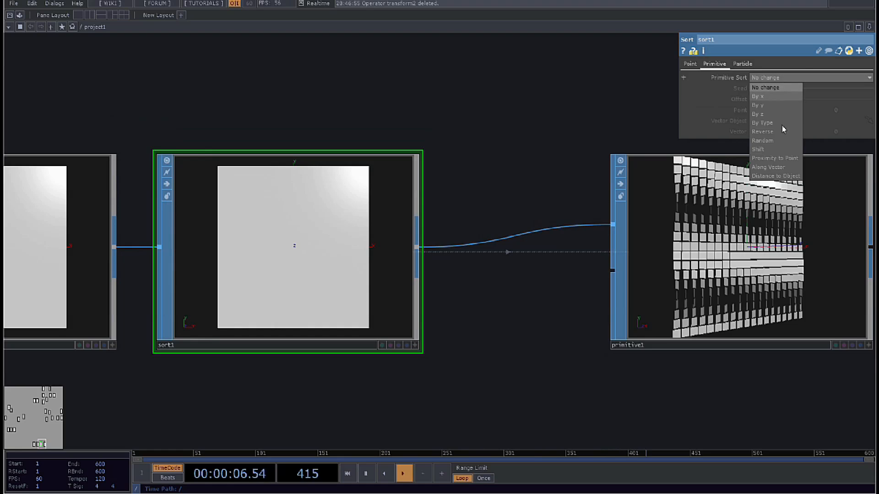
left_click(768, 108)
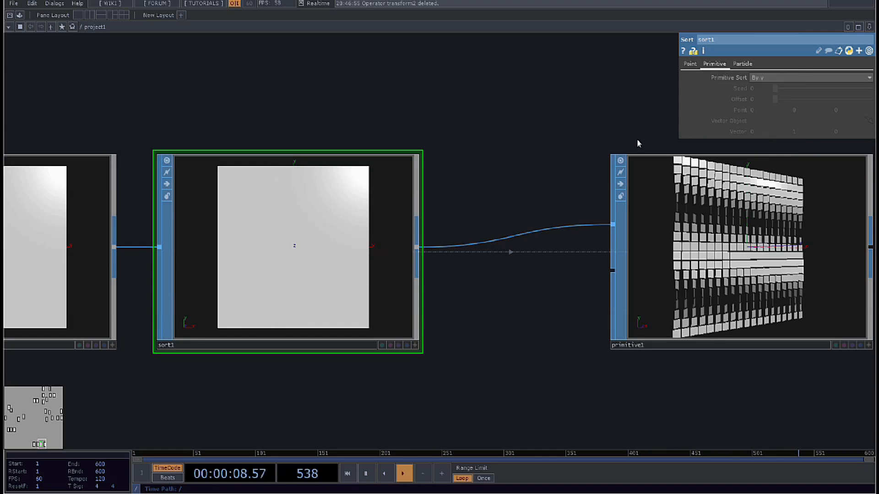
left_click(824, 78)
left_click(774, 96)
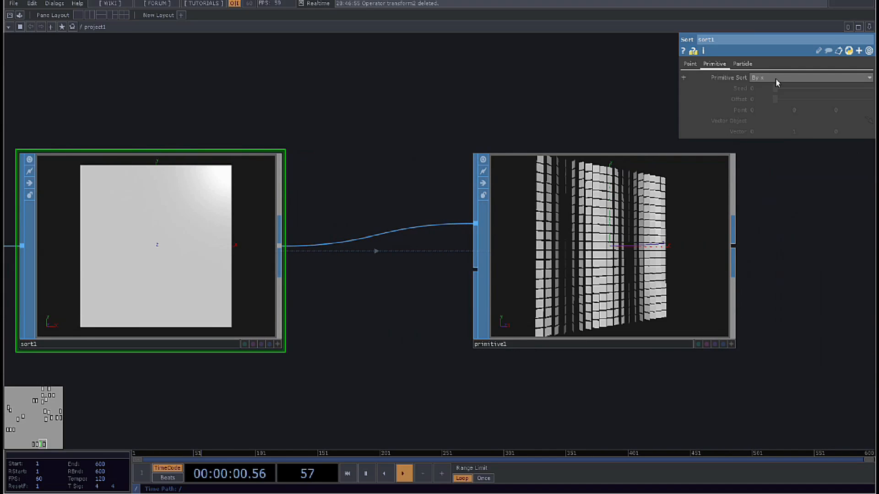
left_click(767, 81)
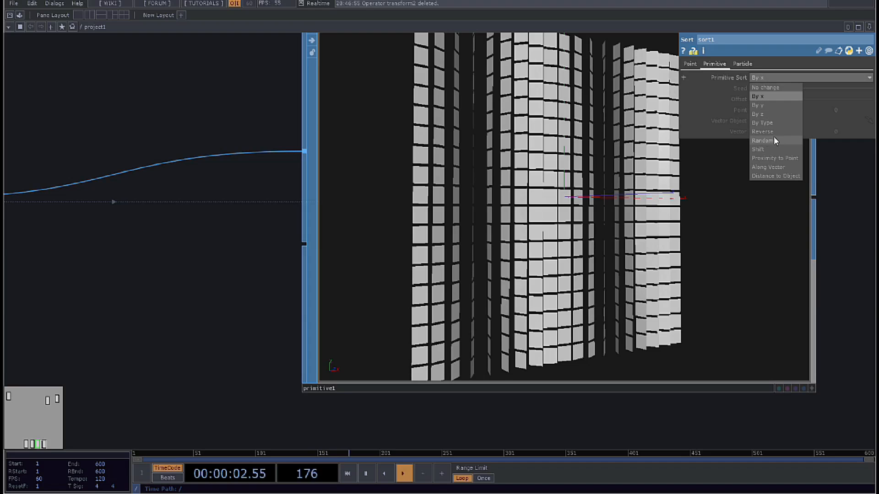
left_click(763, 140)
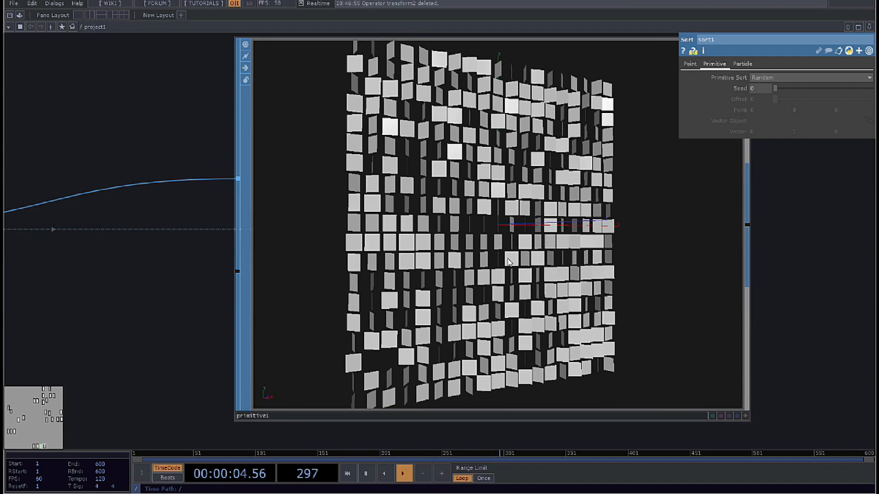
scroll(476, 254, "down", 5)
scroll(532, 242, "up", 5)
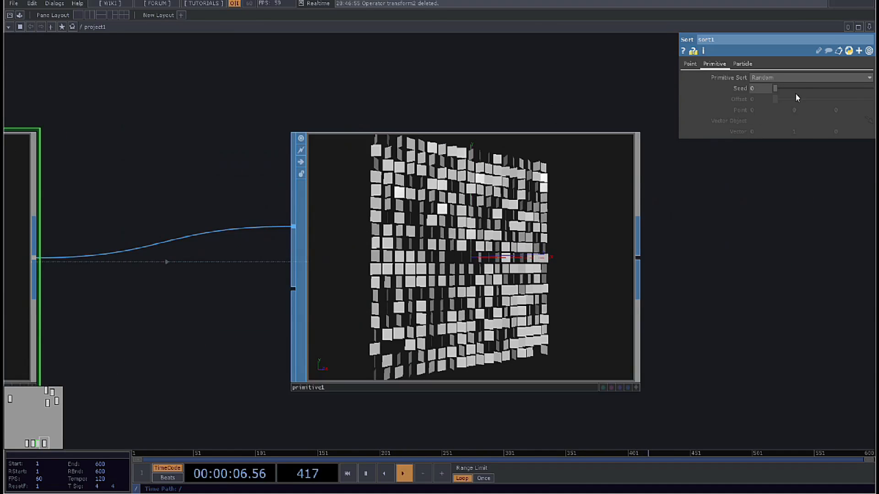
Set sort1's Primitive Sort to Proximity to Point and inspect primitive1's quads from a more frontal angle.
left_click(795, 78)
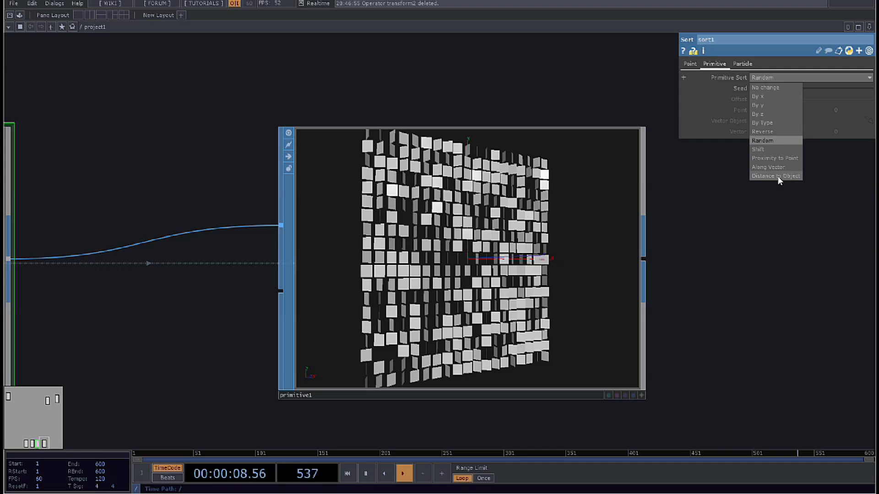
left_click(779, 158)
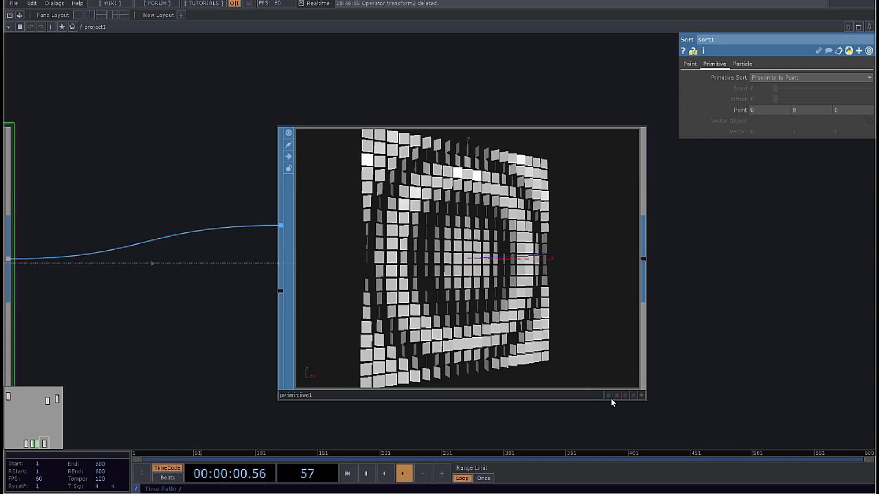
left_click(641, 397)
scroll(570, 373, "up", 3)
mouse_move(481, 290)
left_mouse_down()
mouse_move(461, 283)
mouse_move(470, 281)
left_mouse_up()
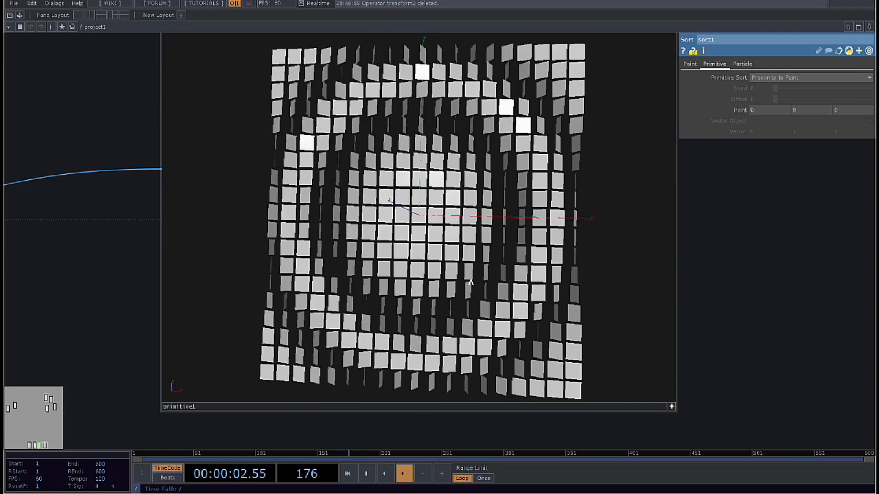
Animate primitive1's Y rotation with the expression me.inputPrim.index+me.time.absFrame.
left_click(673, 406)
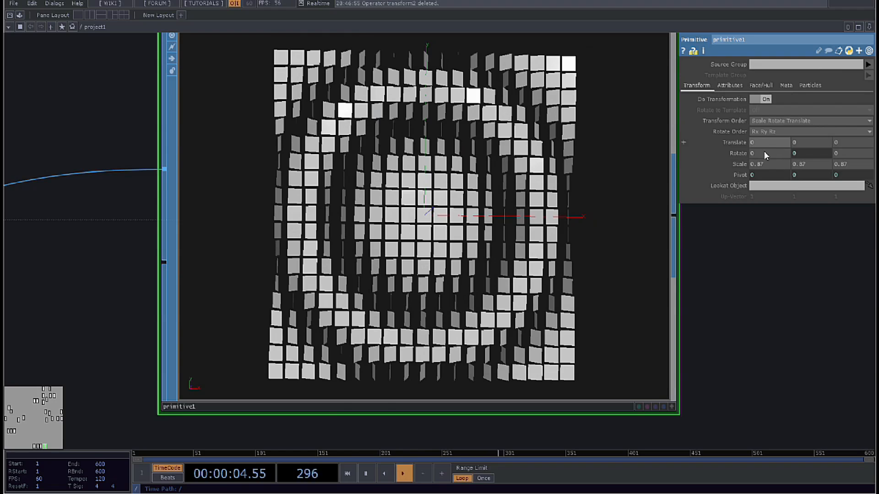
left_click(798, 154)
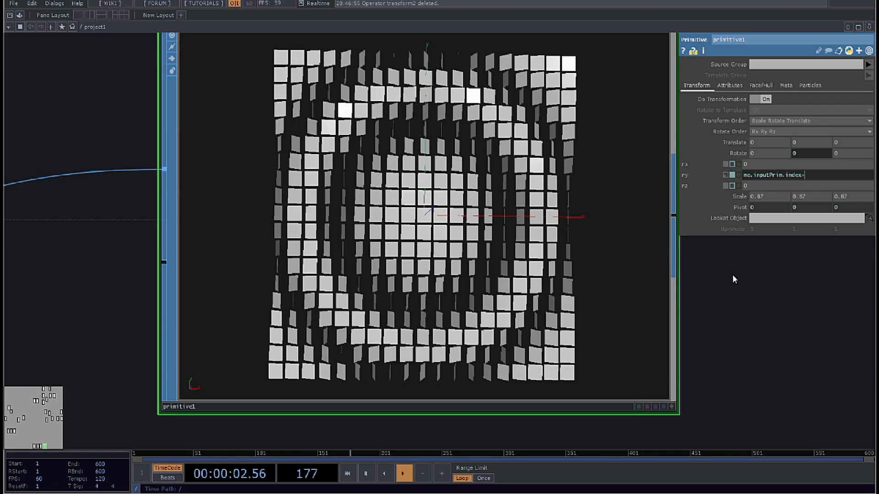
type("+me.absFrame")
key("Return")
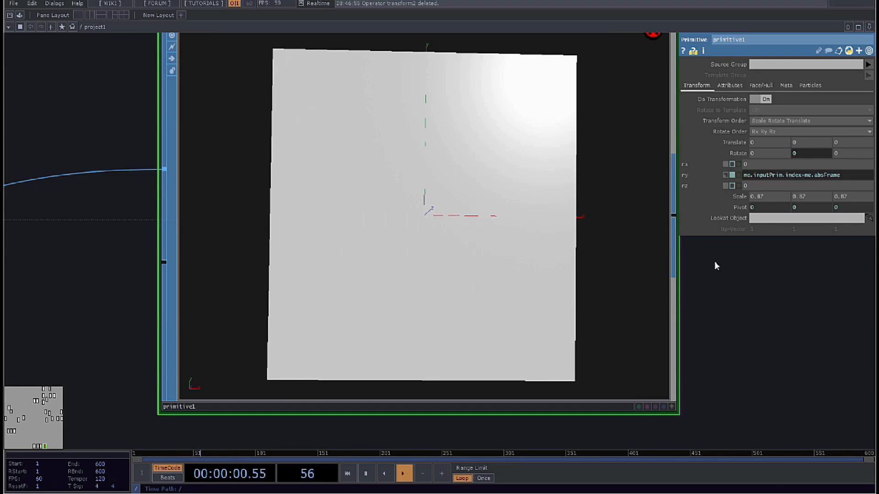
type("time.")
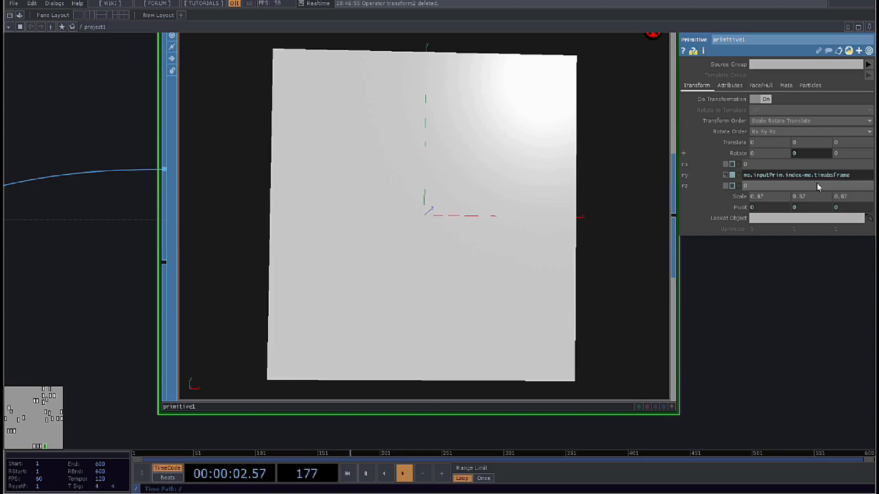
key("Return")
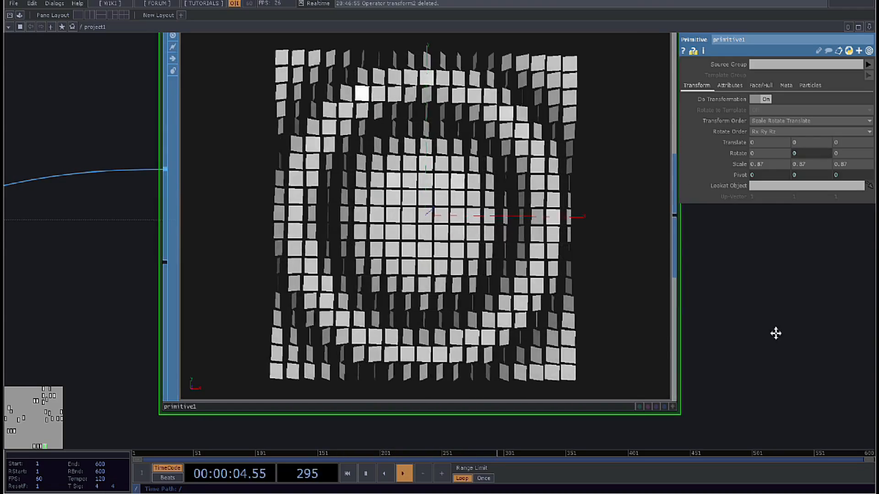
Examine the animated rotation of the quads in primitive1's viewer at different distances and angles.
scroll(403, 232, "up", 3)
scroll(402, 231, "down", 3)
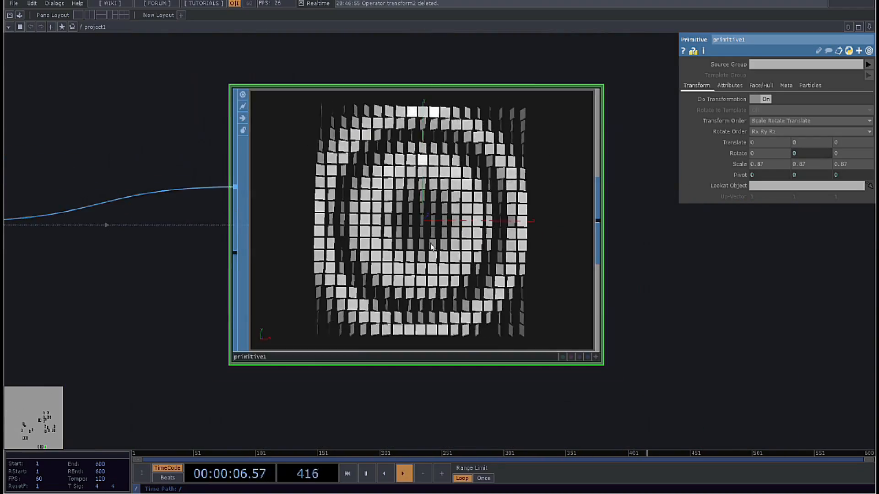
scroll(405, 229, "up", 2)
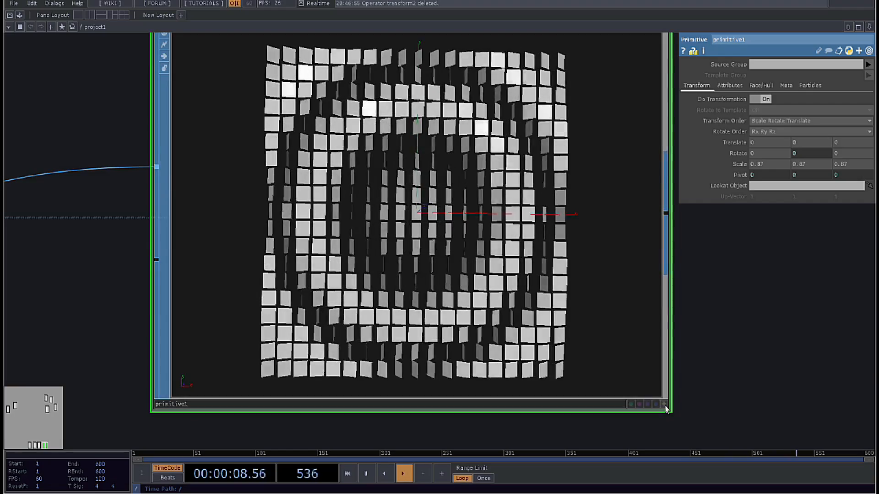
left_click_drag(416, 263, 422, 298)
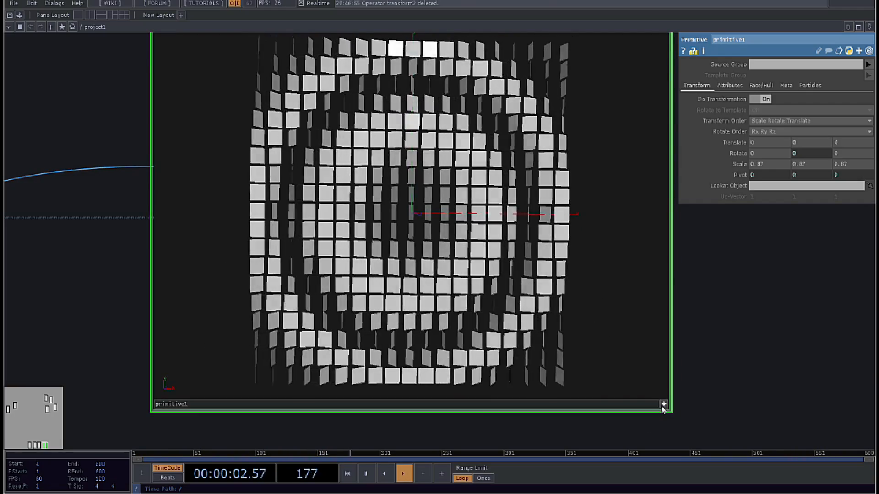
scroll(339, 202, "down", 4)
scroll(394, 197, "up", 2)
scroll(367, 197, "up", 2)
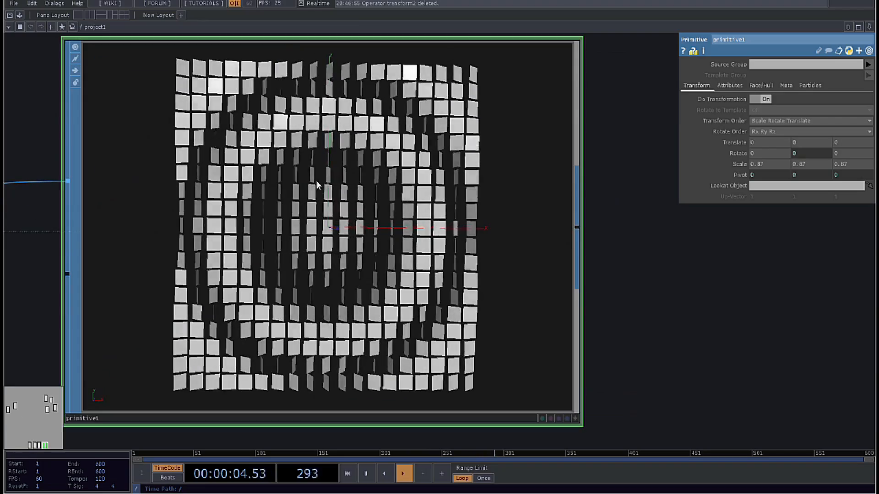
left_click_drag(679, 316, 792, 317)
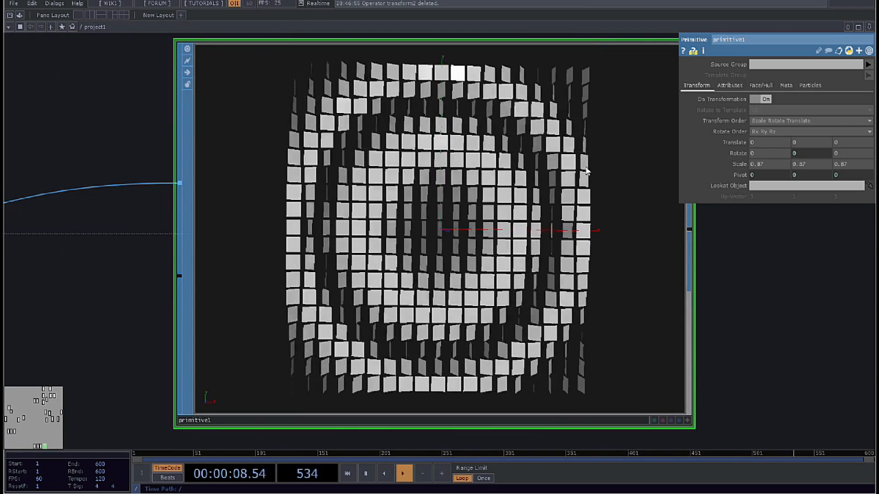
Speed up the animation by multiplying me.time.absFrame by 5 in primitive1's Y rotation expression.
left_click(800, 155)
scroll(526, 200, "down", 5)
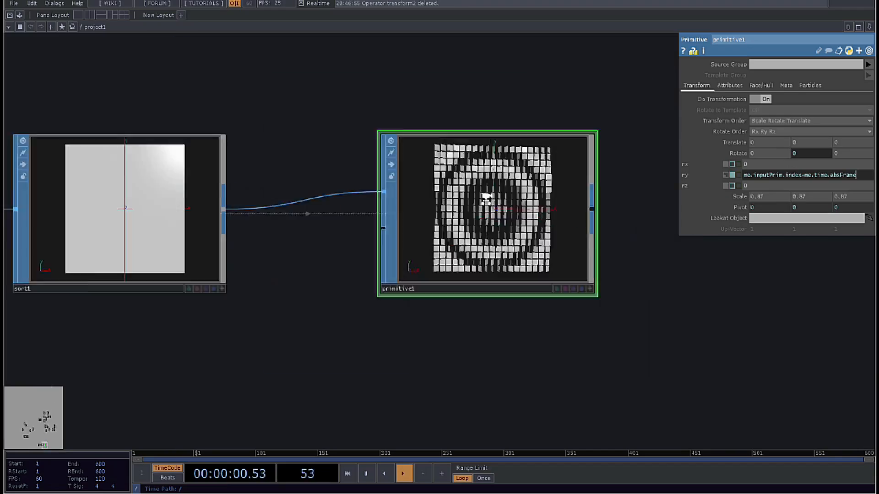
scroll(522, 201, "up", 8)
scroll(369, 205, "down", 3)
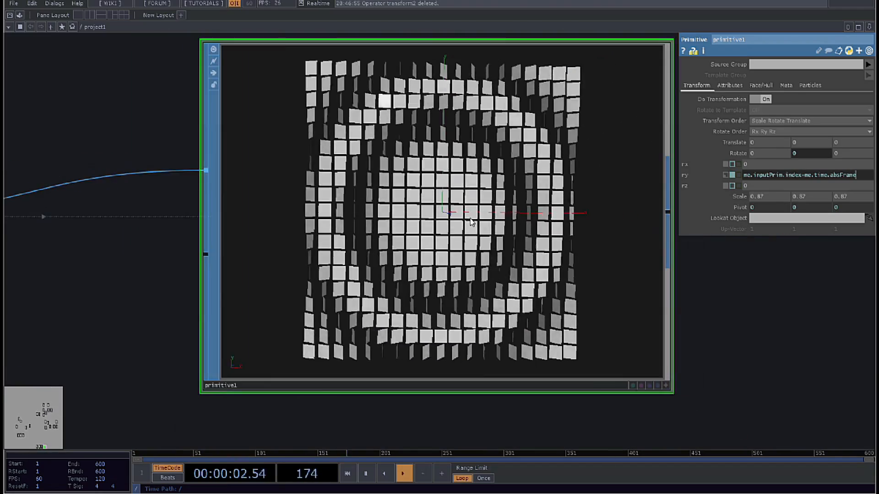
scroll(412, 206, "up", 3)
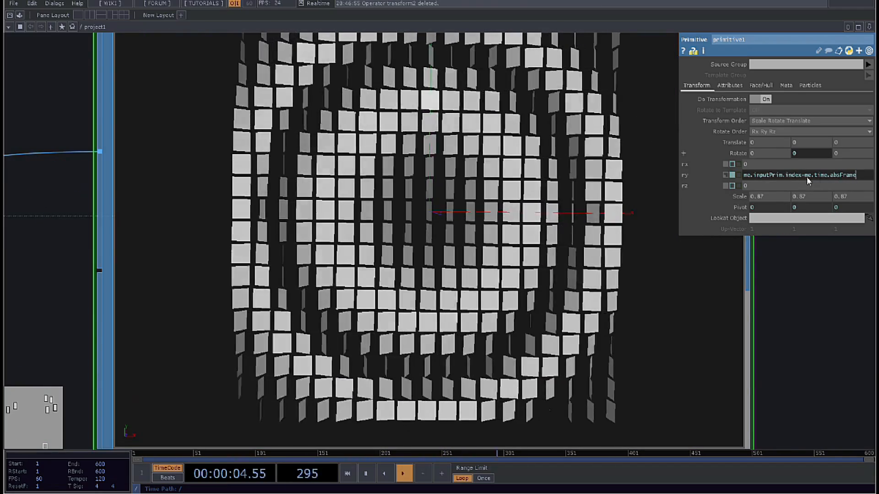
left_click(773, 177)
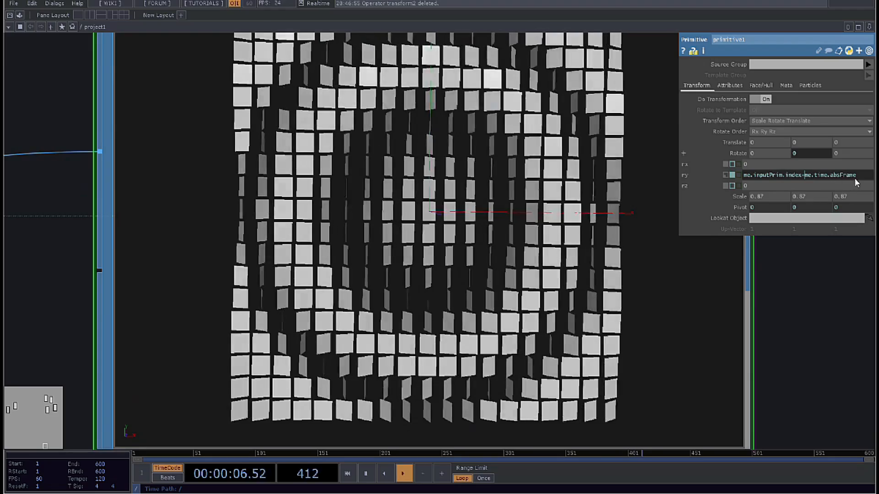
key("BackSpace")
type("+")
key("End")
type("*40")
key("Return")
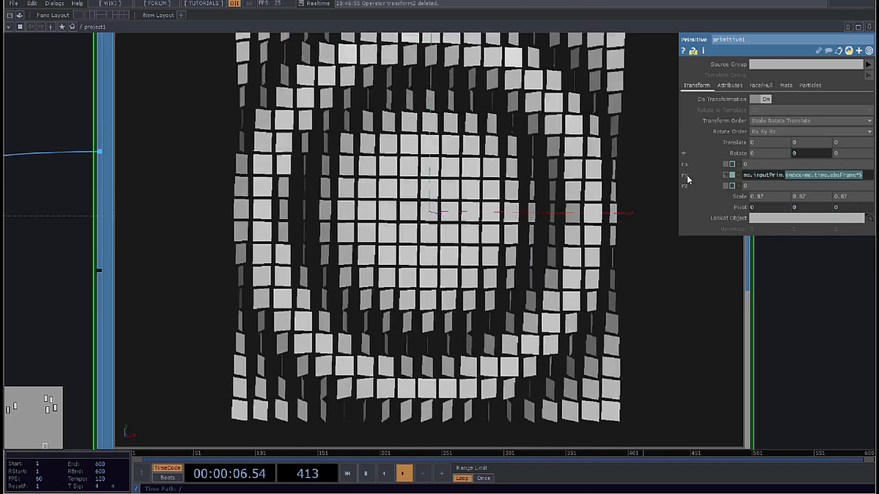
Make primitive1's Y rotation conditional by appending if me.inputPrim.index > 10 else 0, and change the else value to 45.
left_click_drag(811, 306, 762, 295)
left_click(795, 157)
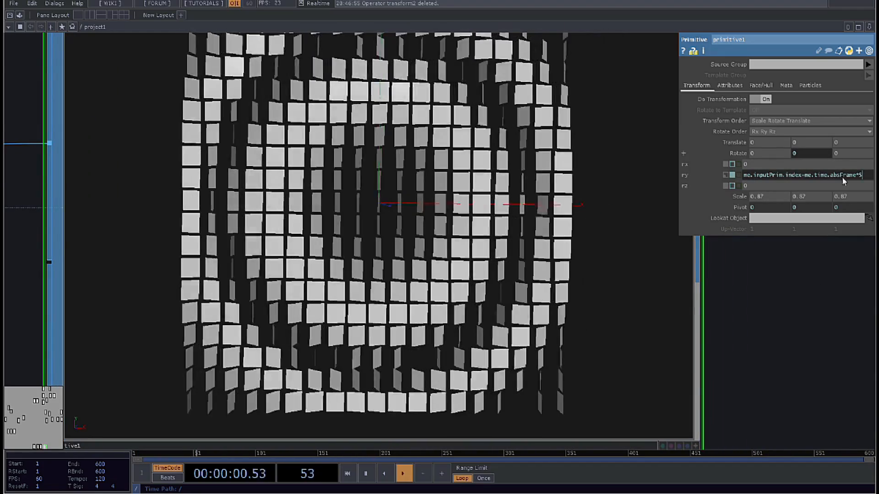
type("if ")
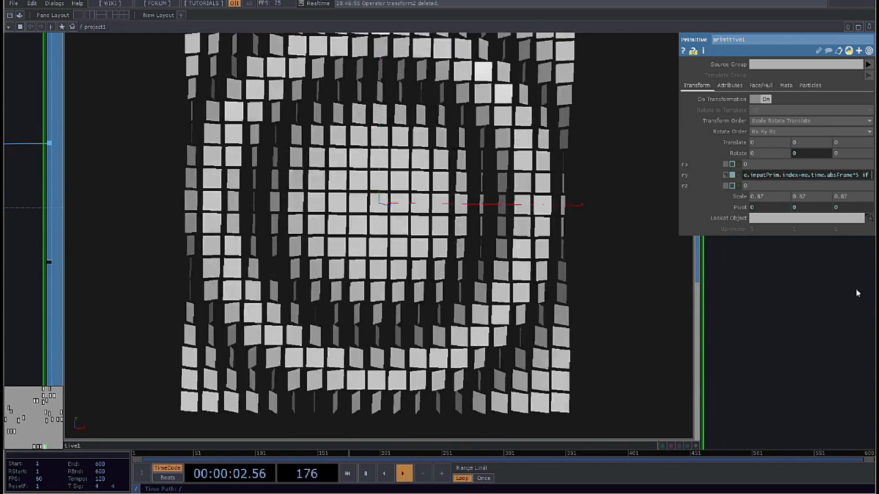
type("me.in")
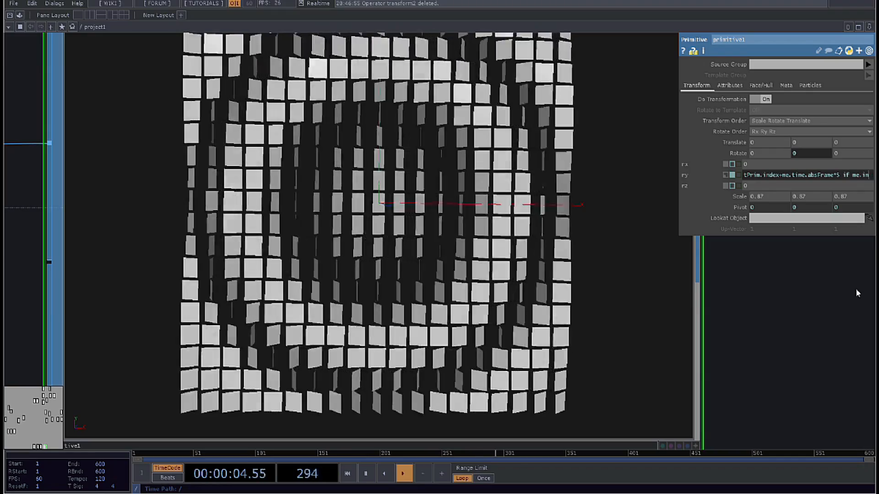
type("putp")
type("rim.i")
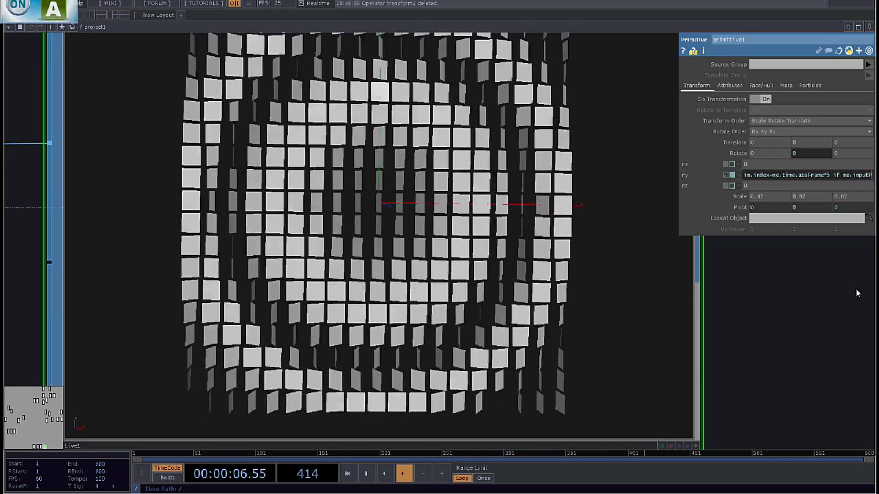
type("ndex")
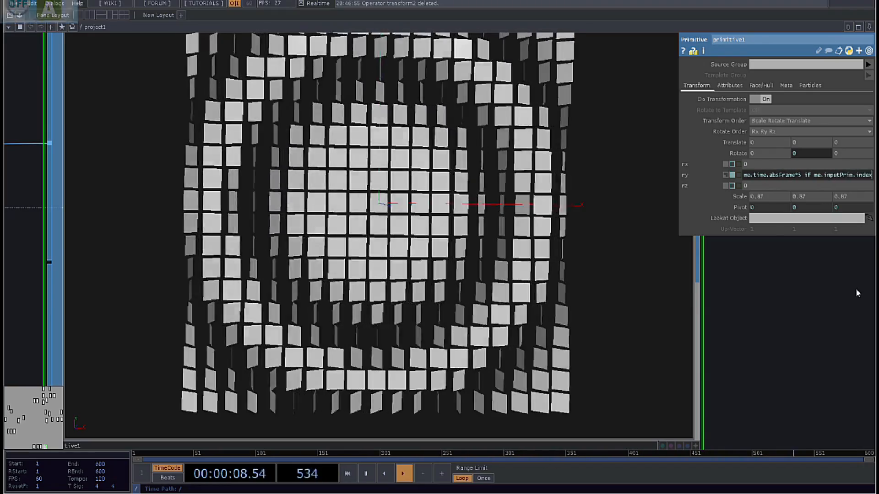
type(" > 10 else 0")
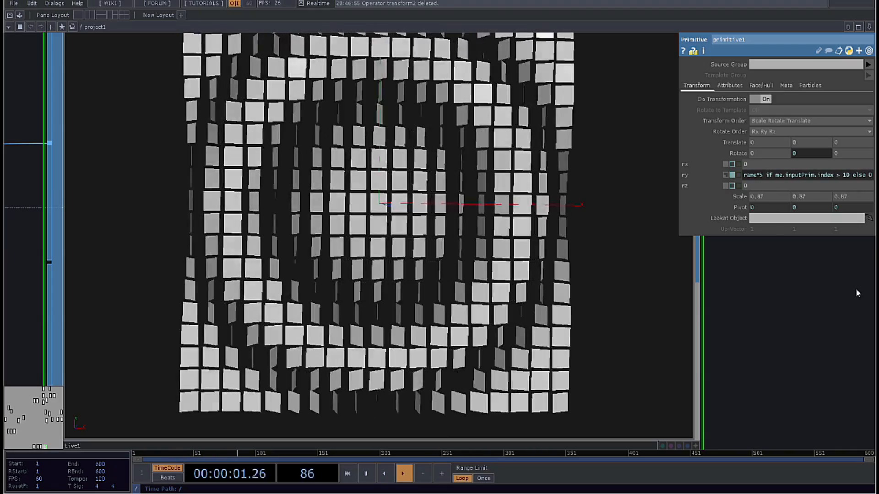
key("Return")
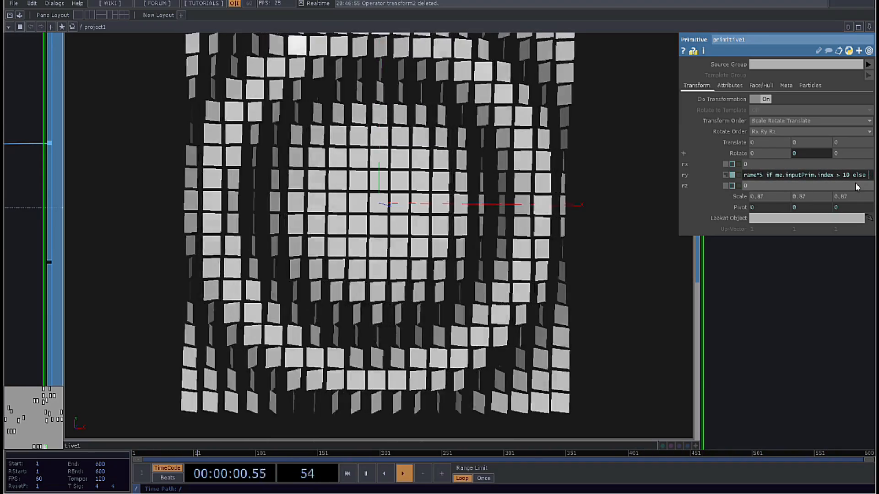
type("45")
key("Return")
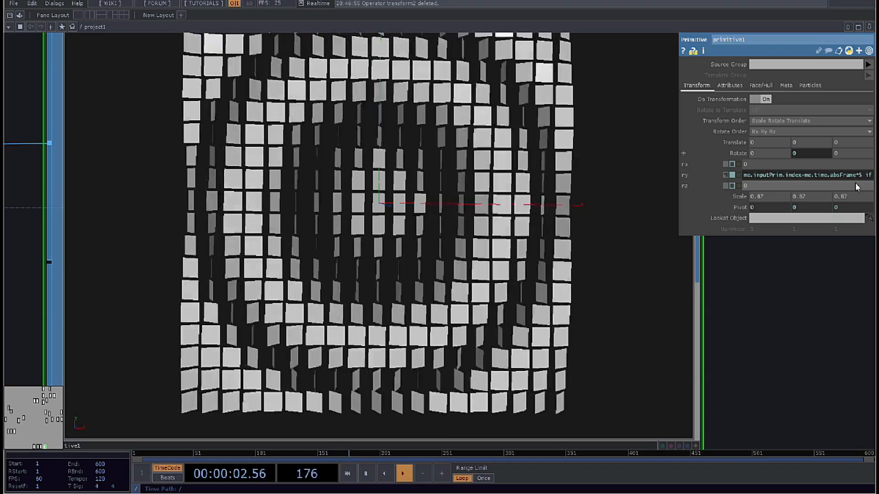
Review the rest of primitive1's Y rotation expression and collapse the rotation expression fields.
left_click_drag(855, 176, 873, 176)
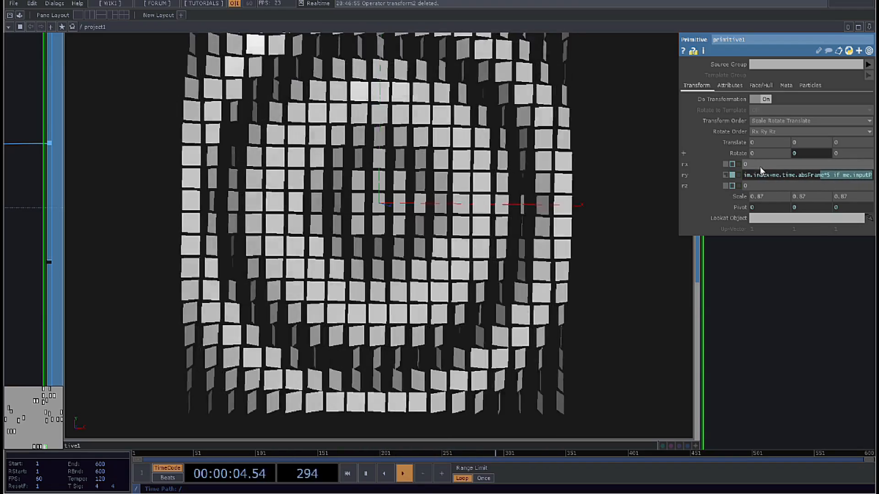
left_click(768, 175)
left_click_drag(782, 310, 777, 310)
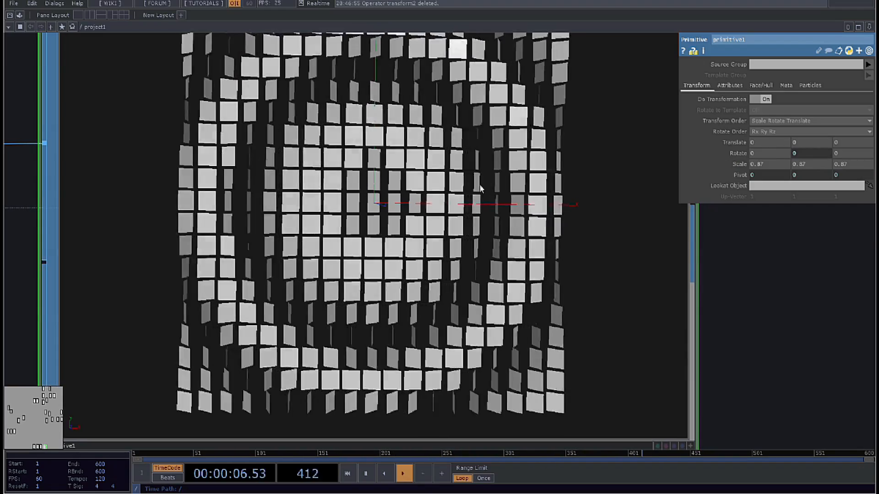
scroll(494, 174, "down", 4)
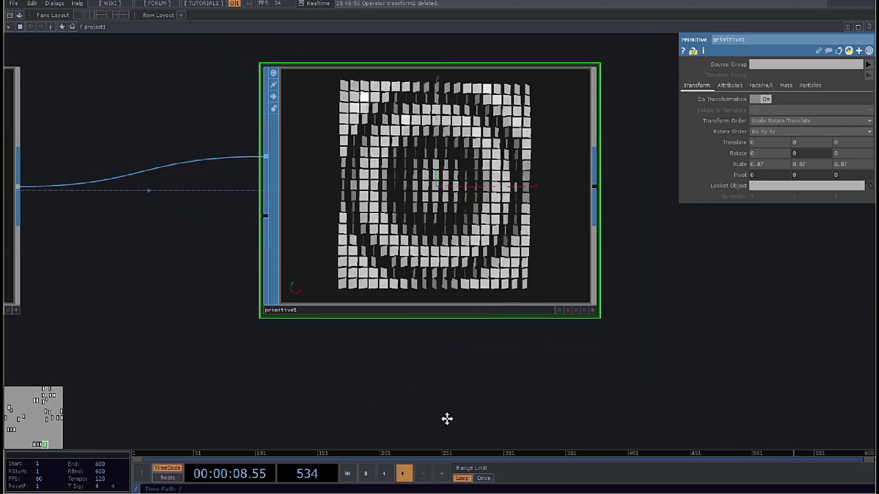
scroll(494, 81, "up", 2)
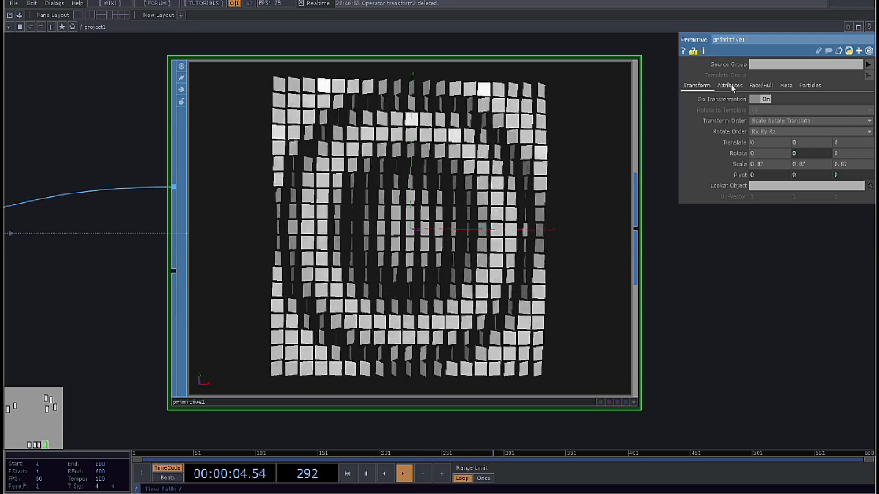
Set primitive1's Color attribute to Add Color.
left_click(731, 85)
left_click(789, 89)
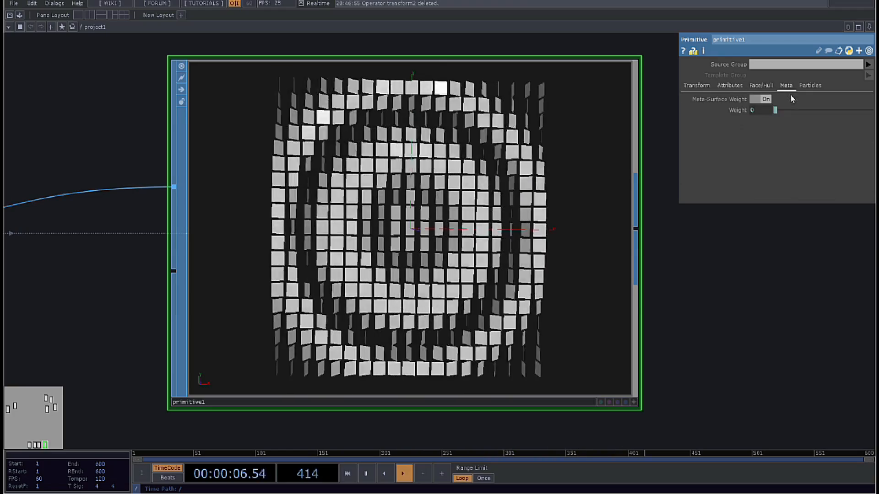
left_click(730, 85)
left_click(774, 99)
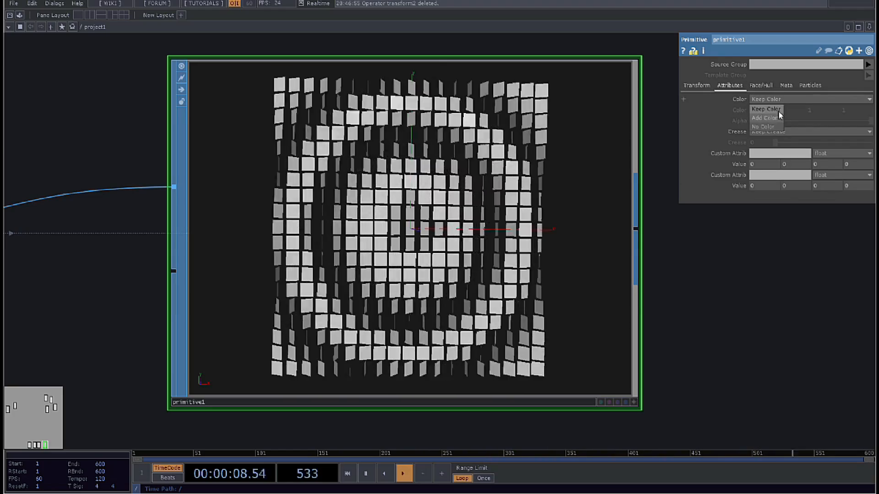
left_click(778, 117)
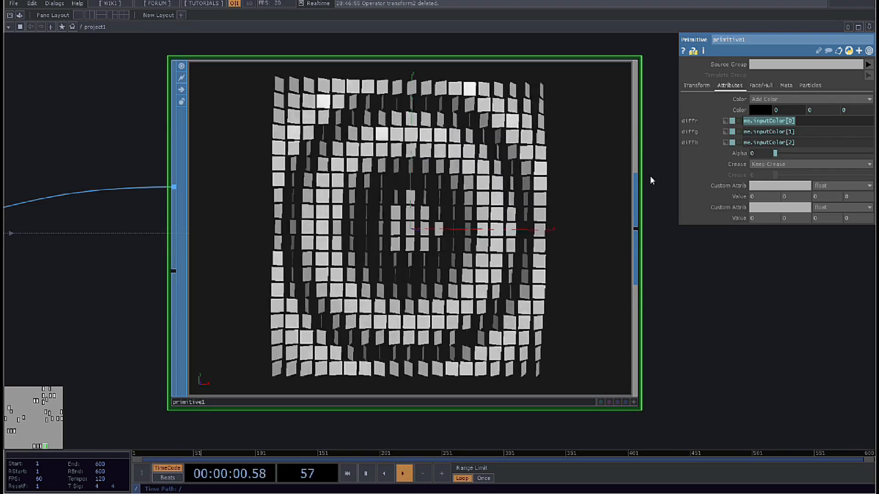
Drive primitive1's red color channel with the expression me.inputPrim.index/me.numPrims.
type("me.inputPr")
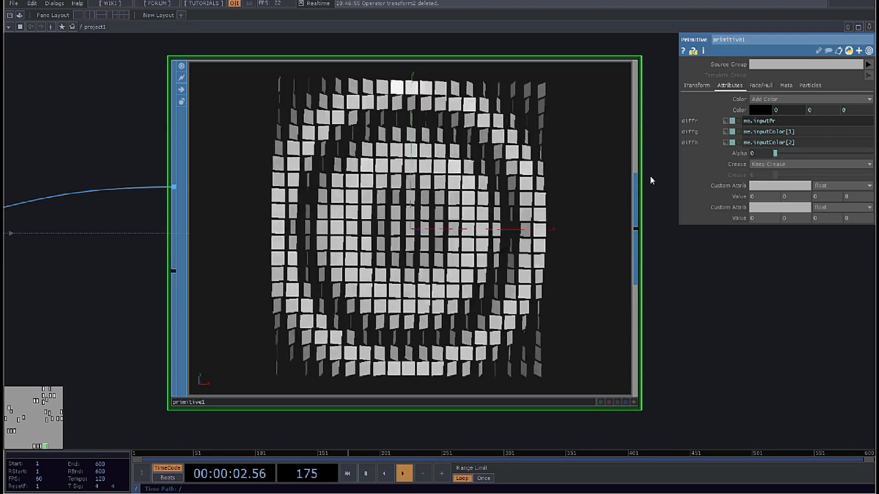
type("im.")
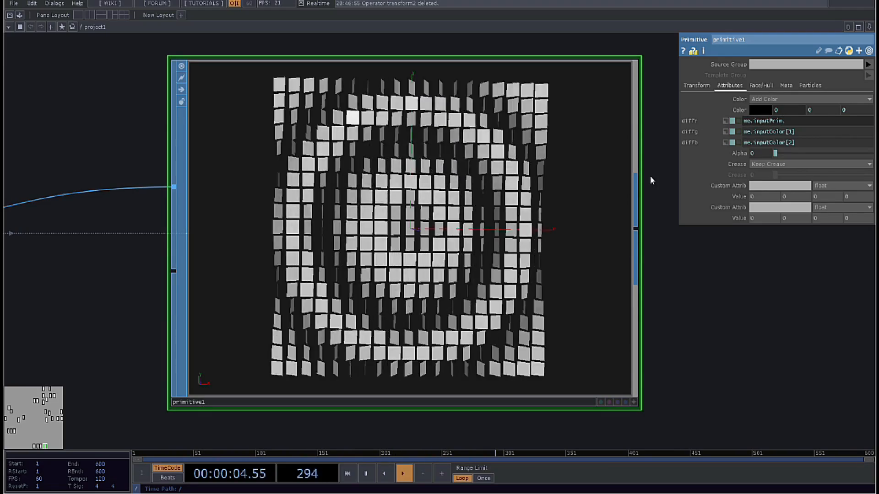
type("index/")
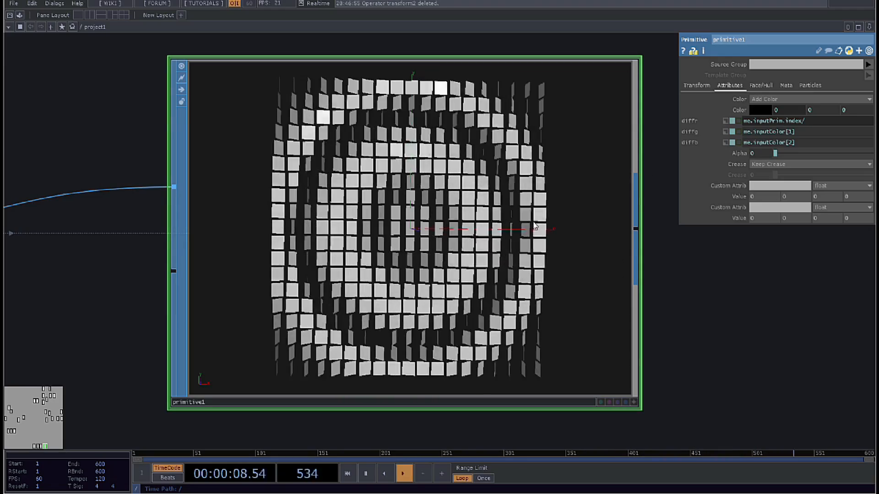
type("me.numPrims")
key("Return")
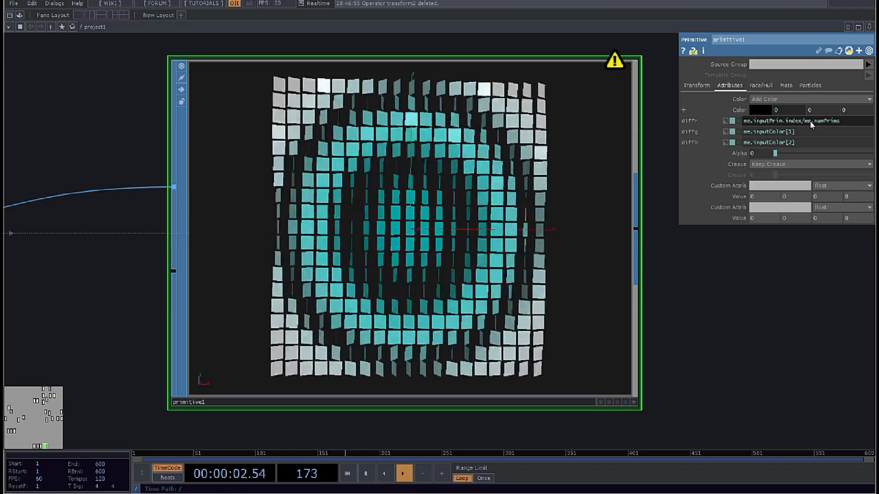
Check primitive1's operator info and change the red channel's divisor from me.numPrims to op('sort1').numPrims.
left_click(815, 121)
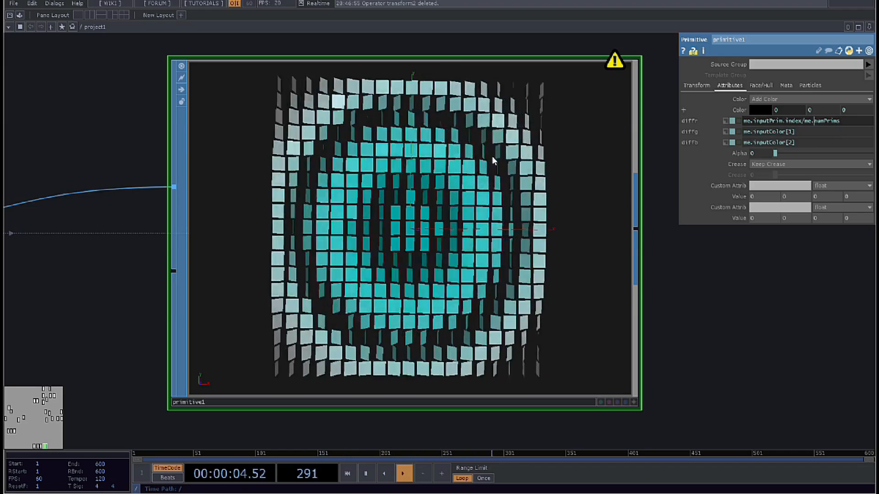
middle_click(493, 157)
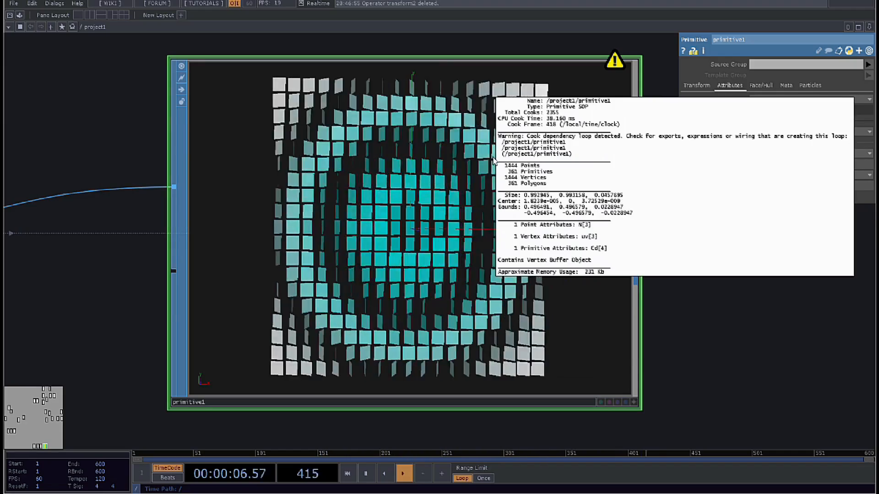
left_click(784, 109)
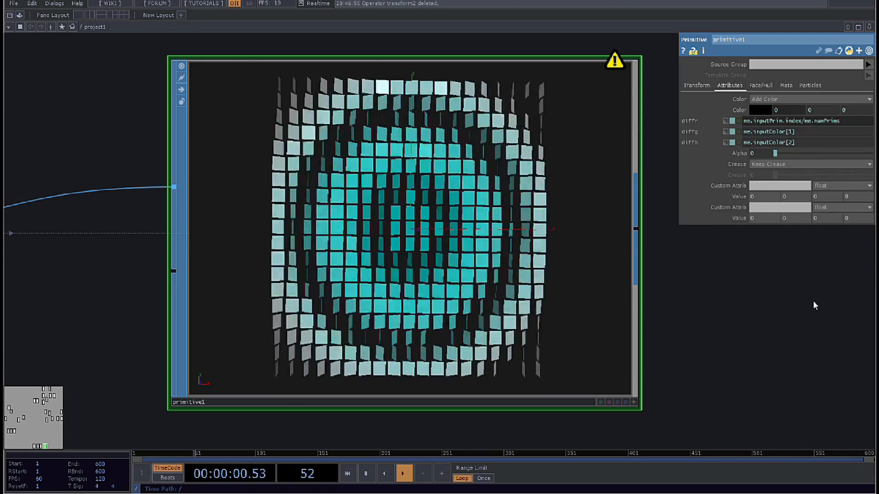
scroll(814, 301, "down", 3)
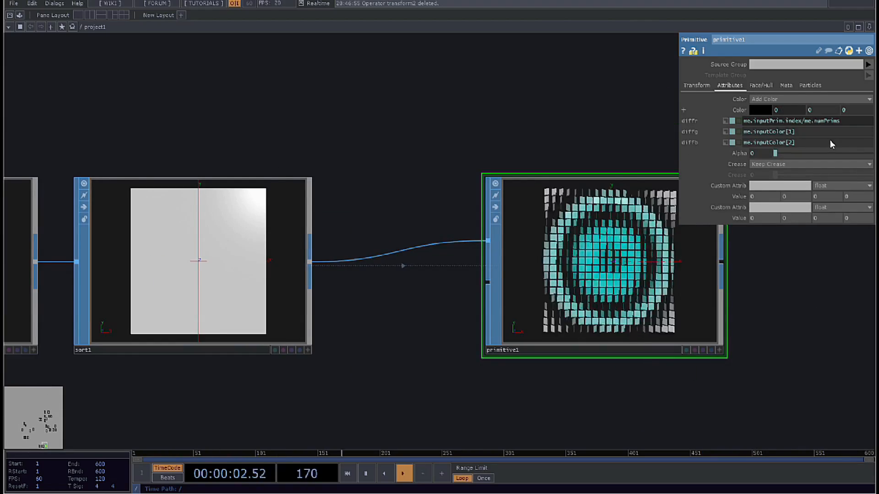
key("BackSpace")
key("BackSpace")
key("BackSpace")
type("op('s")
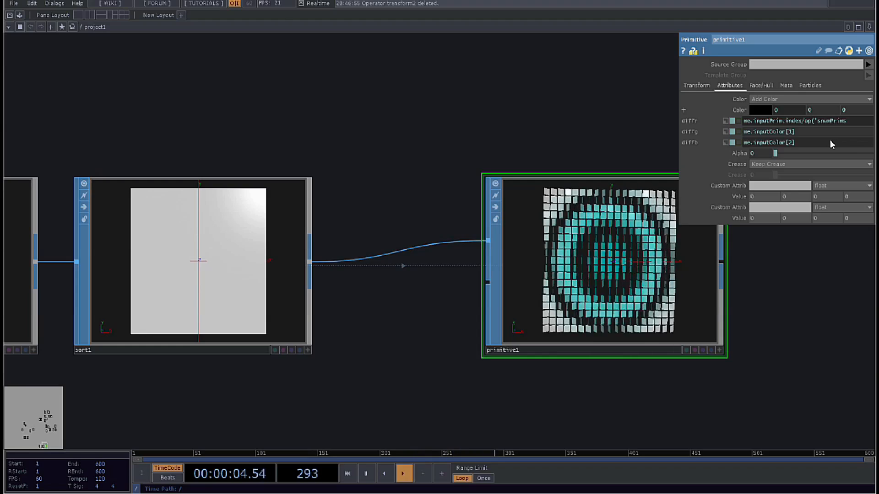
type("ort1'")
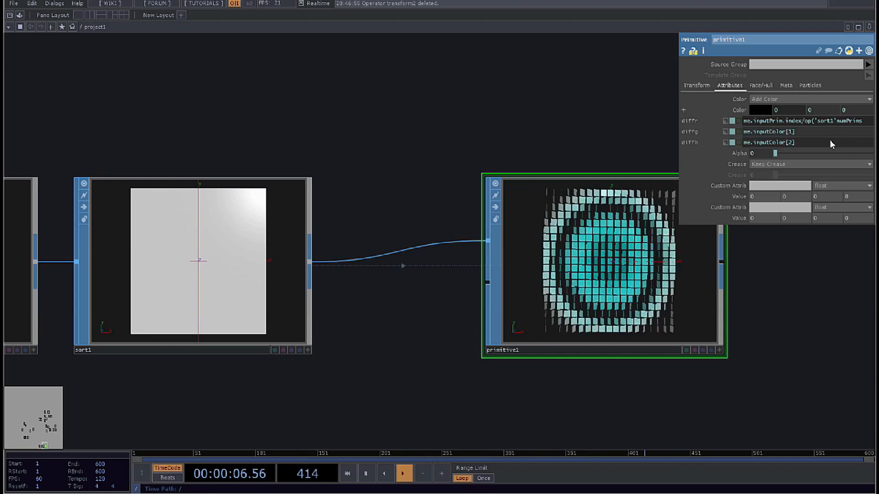
type(").")
left_click_drag(874, 293, 773, 313)
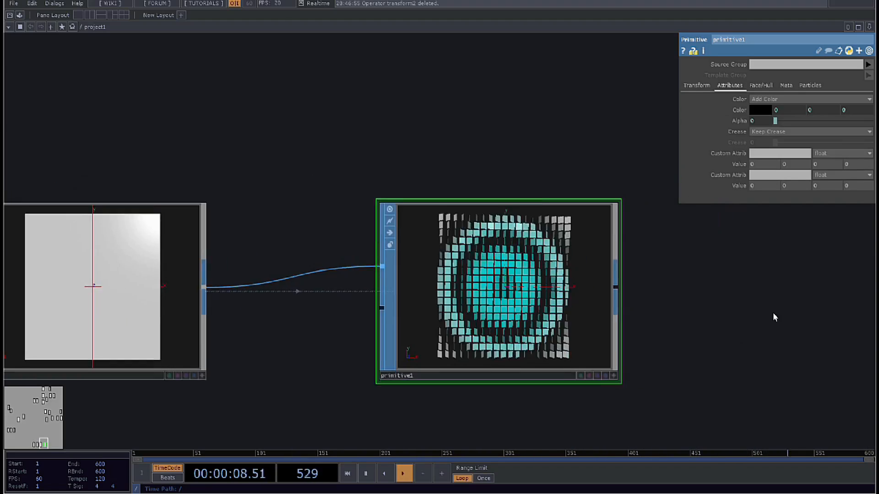
Apply the expression me.inputPrim.index/op('sort1').numPrims to primitive1's green and blue color channels as well.
scroll(390, 221, "up", 5)
scroll(341, 210, "down", 3)
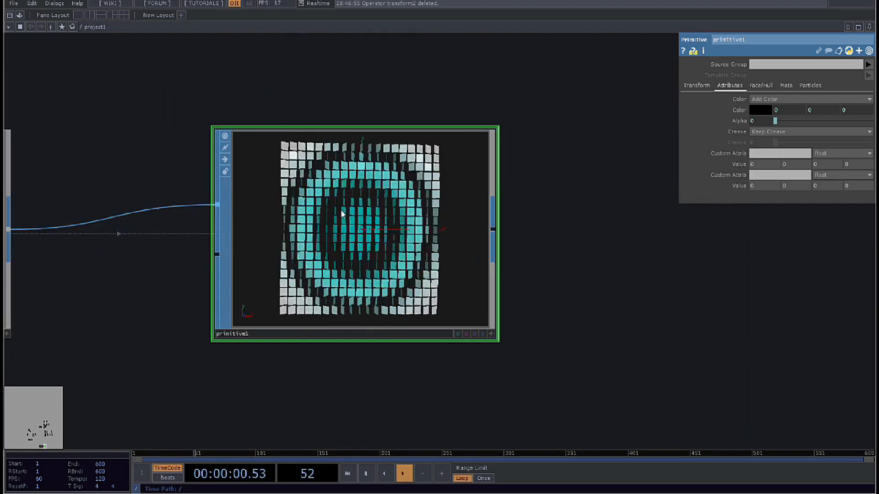
scroll(341, 209, "up", 4)
left_click(738, 110)
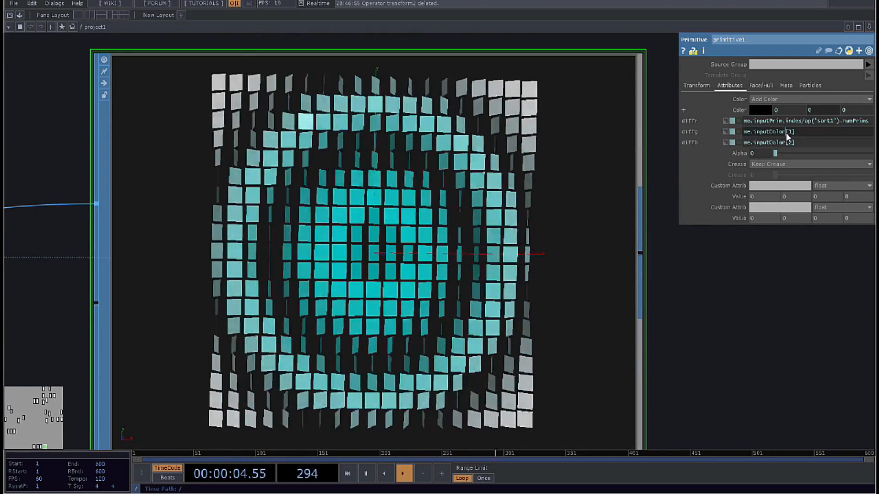
key("ctrl+a")
type("me.inputPrim.index/op('sort1').numPrims")
left_click(786, 142)
key("ctrl+a")
type("me.inputPrim.index/op('sort1').numPrims")
left_click(762, 255)
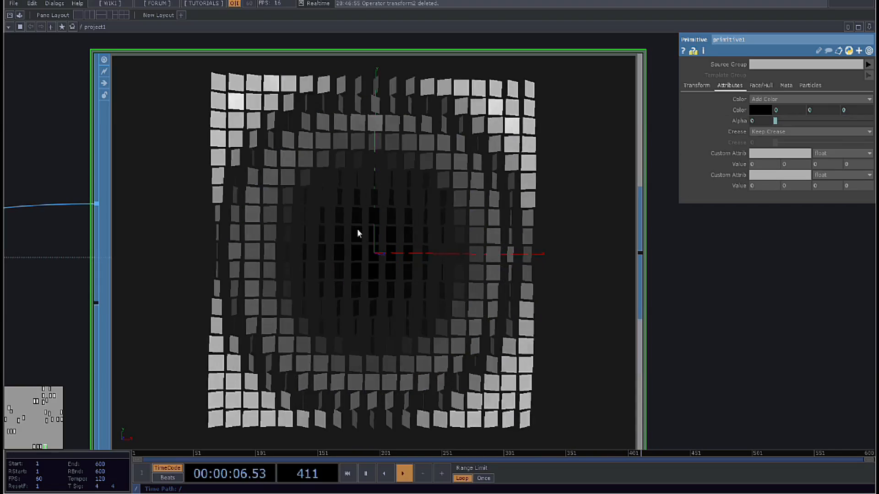
Reduce grid2 to 5 rows and 5 columns.
scroll(541, 209, "down", 2)
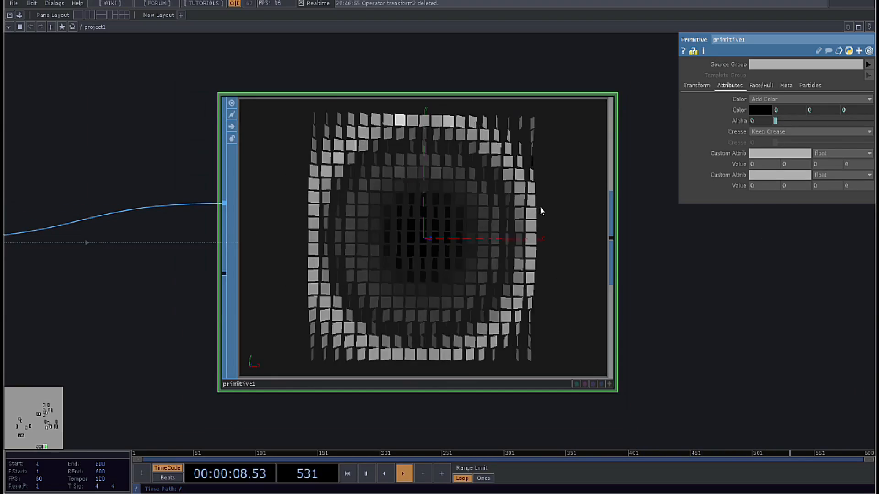
scroll(483, 211, "down", 3)
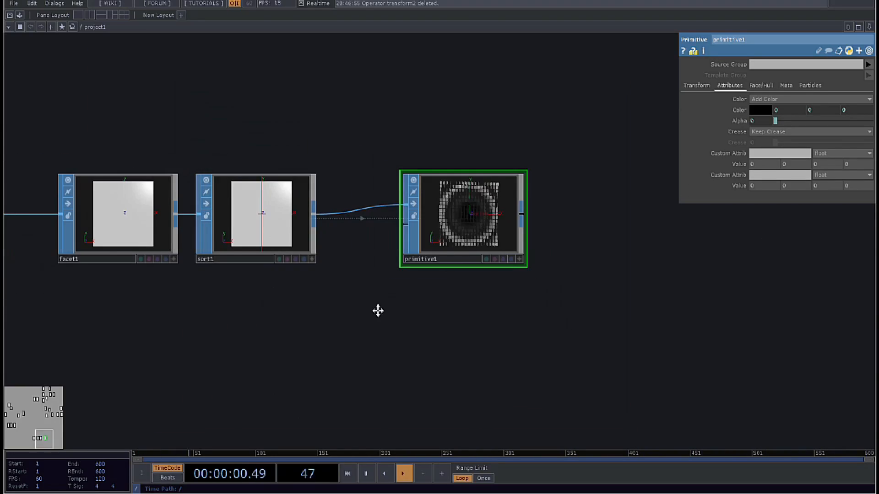
left_click_drag(378, 310, 527, 329)
scroll(734, 222, "up", 3)
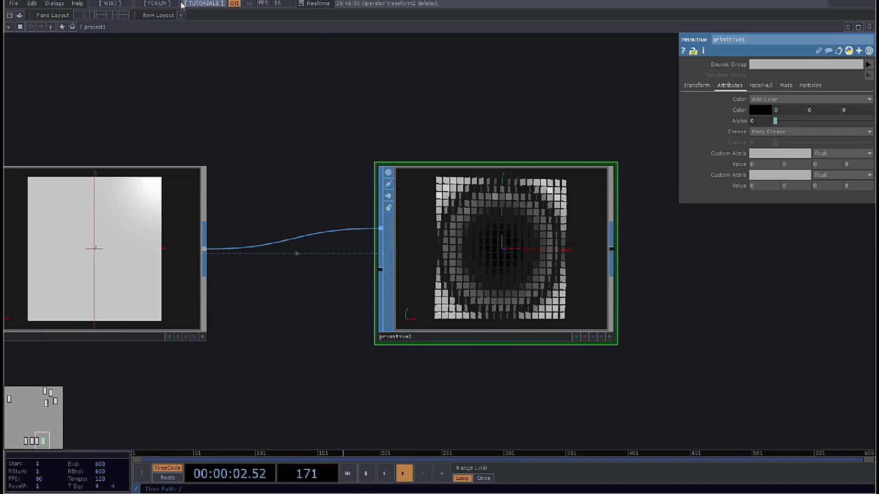
scroll(520, 240, "down", 3)
scroll(518, 243, "up", 2)
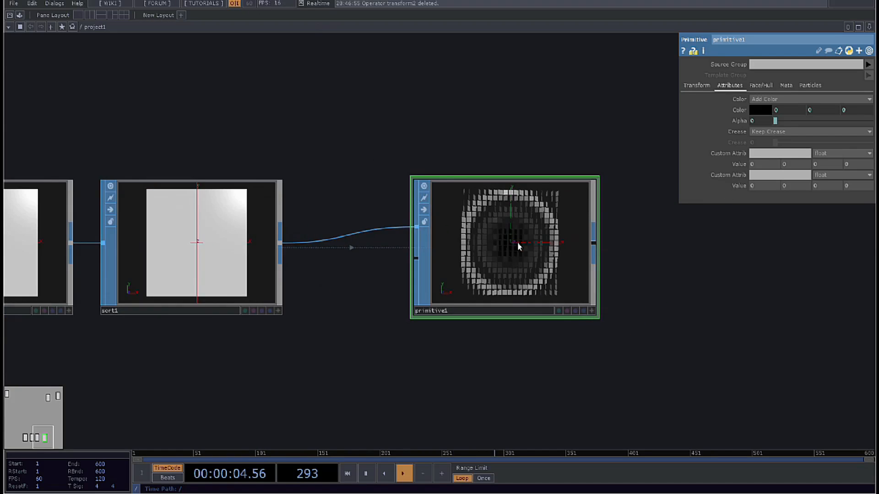
scroll(517, 243, "down", 3)
left_click(96, 243)
scroll(558, 254, "up", 4)
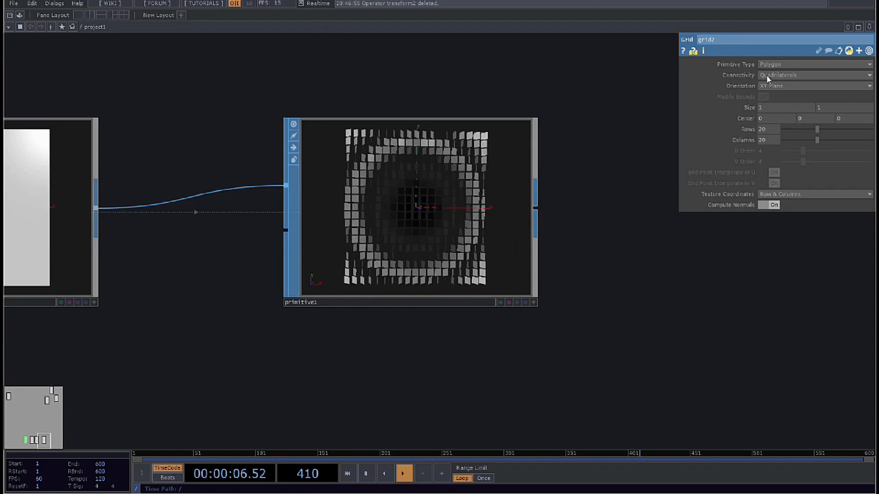
type("5")
left_click(772, 143)
type("5")
left_click(672, 281)
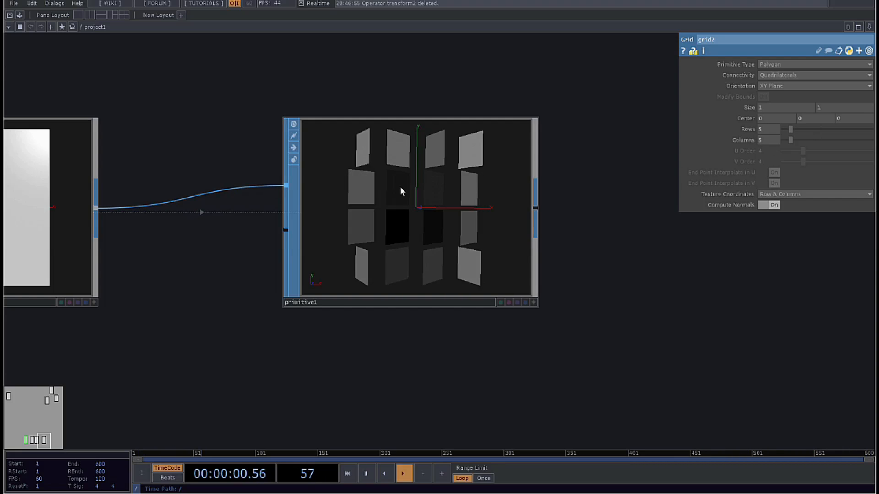
Examine the rotation and shading of the larger quads in primitive1 and its place in the operator chain.
scroll(400, 186, "up", 3)
left_click(387, 177)
scroll(503, 179, "down", 5)
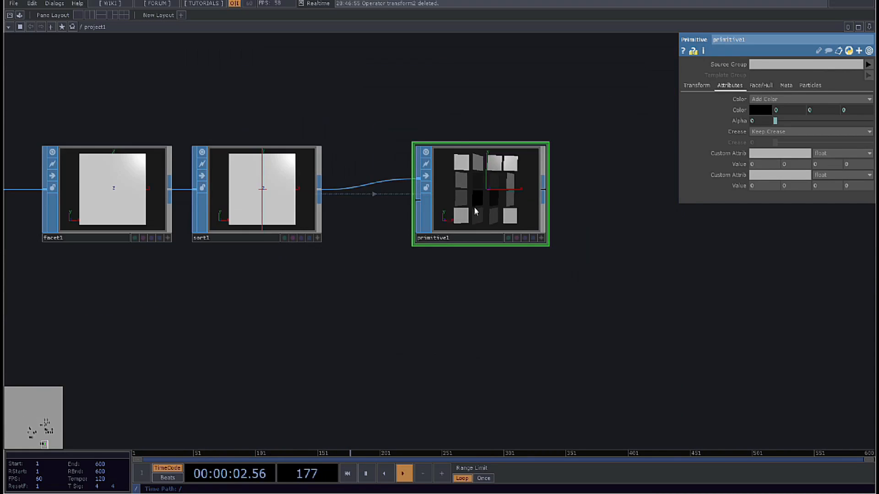
left_click_drag(317, 207, 461, 240)
left_click(460, 240)
left_click(623, 239)
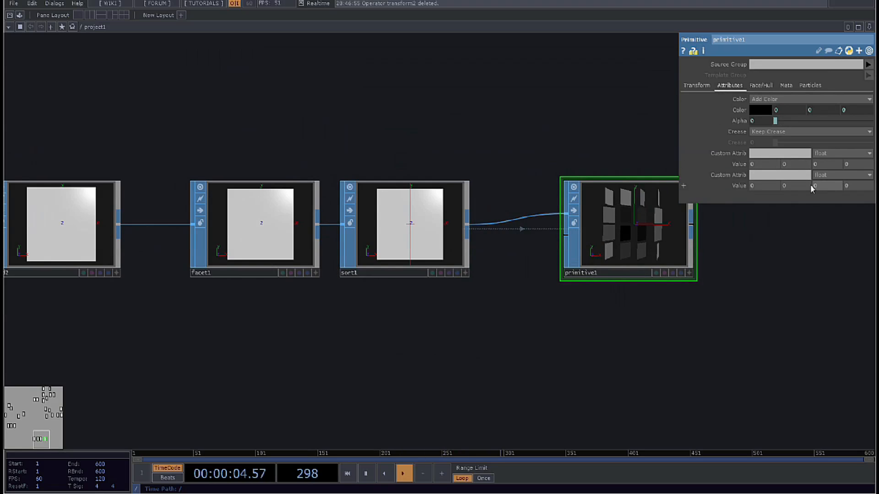
scroll(812, 189, "up", 3)
scroll(492, 249, "down", 2)
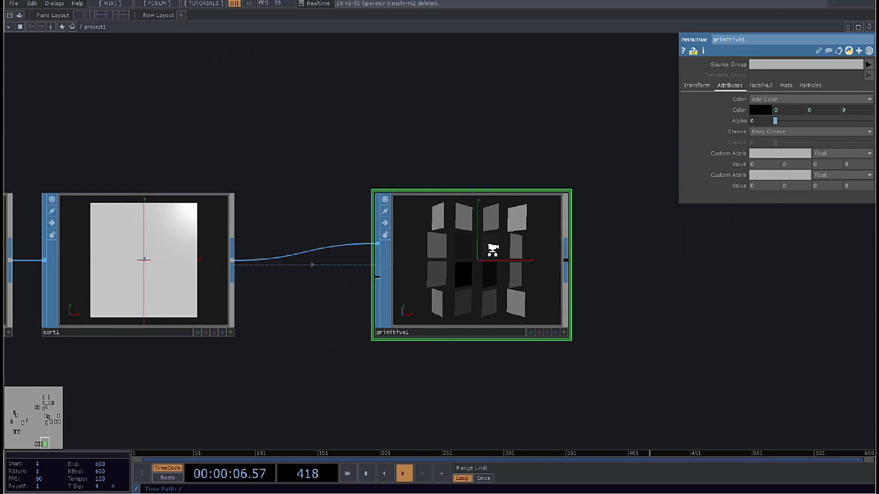